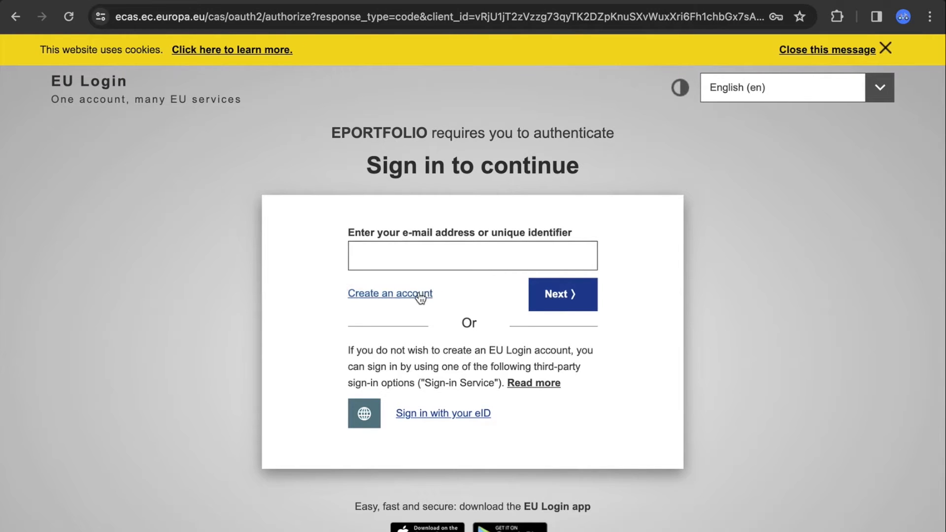
Open the EU Login registration form and enter the first name, last name and the e-mail address twice
{"action": "left_click", "coordinate": [421, 298]}
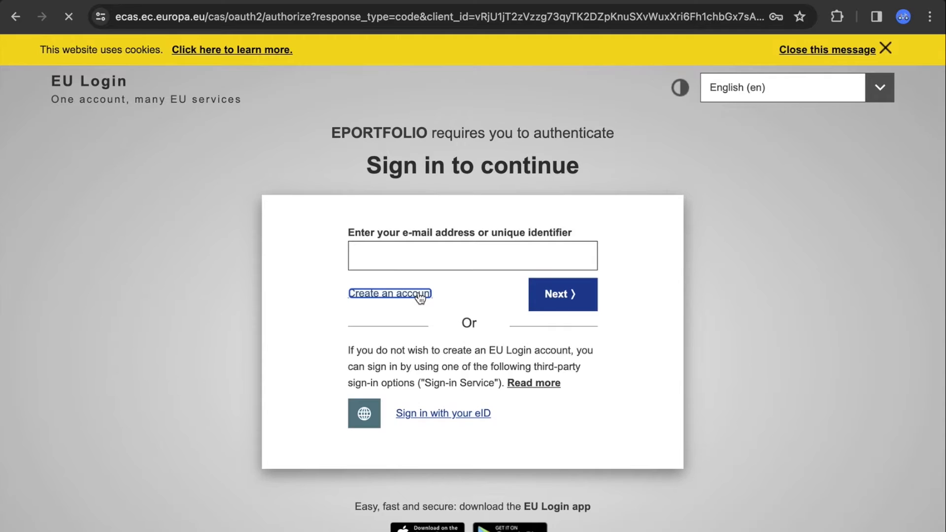
{"action": "left_click", "coordinate": [506, 301]}
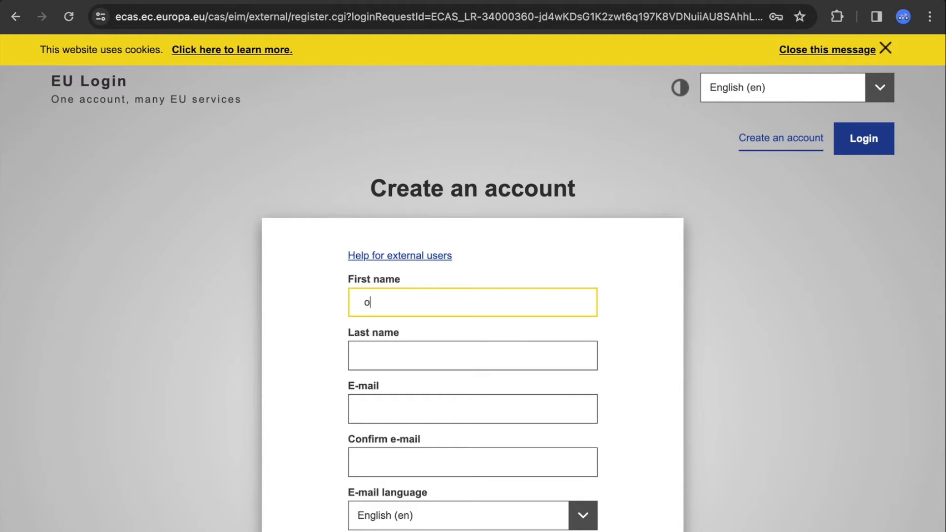
{"action": "key", "text": "BackSpace"}
{"action": "key", "text": "BackSpace"}
{"action": "key", "text": "Tab"}
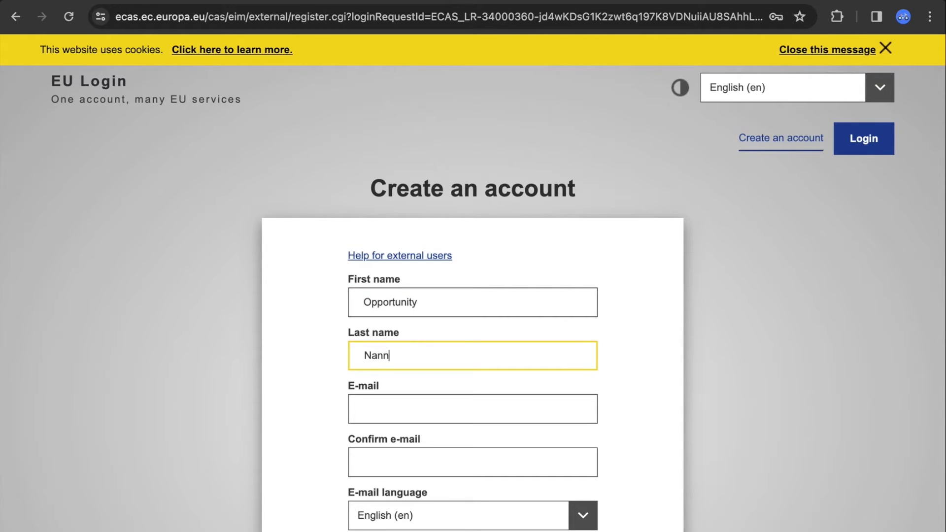
{"action": "key", "text": "Tab"}
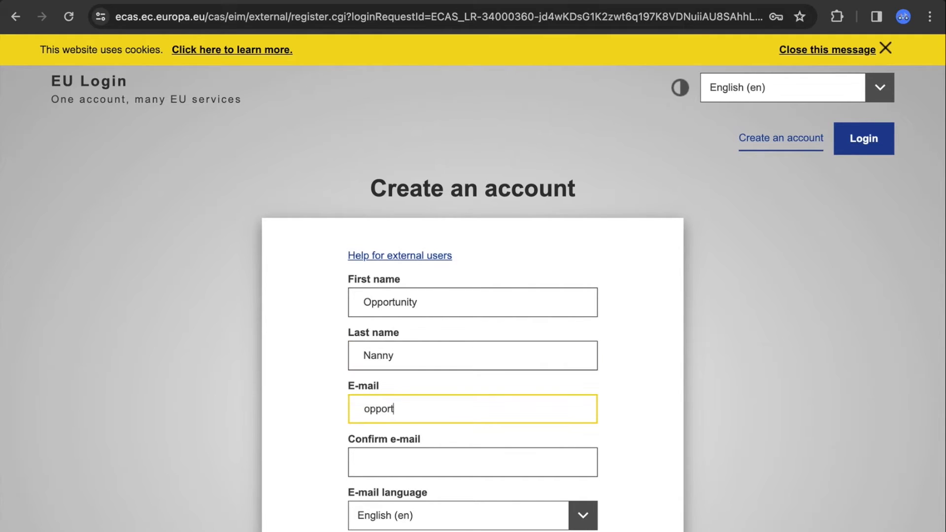
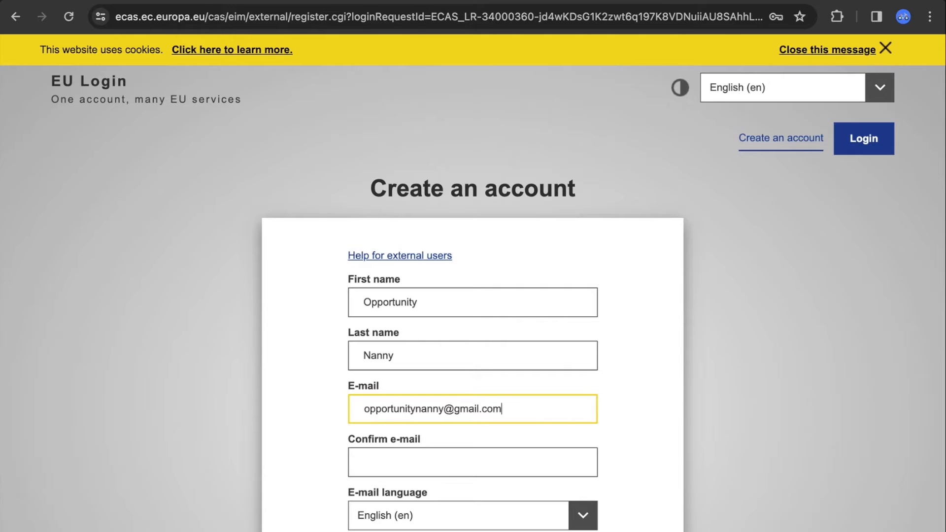
{"action": "left_click", "coordinate": [522, 456]}
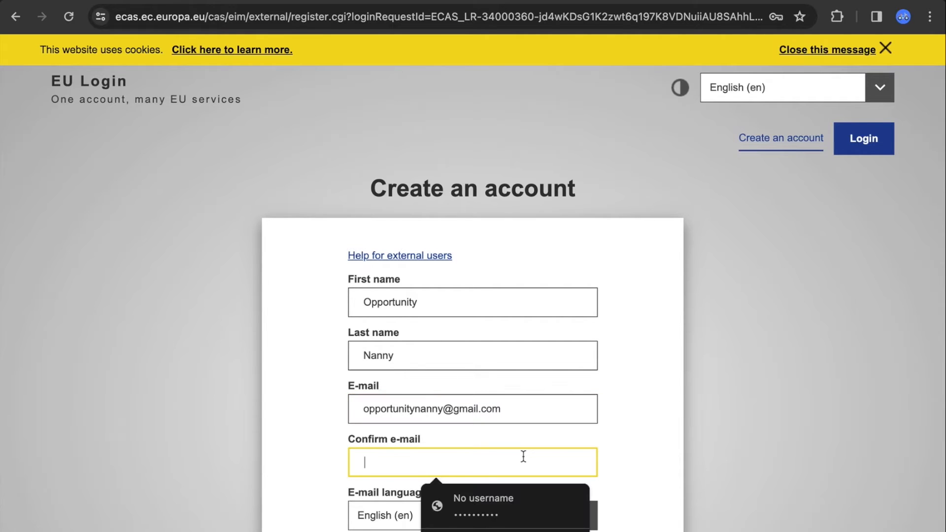
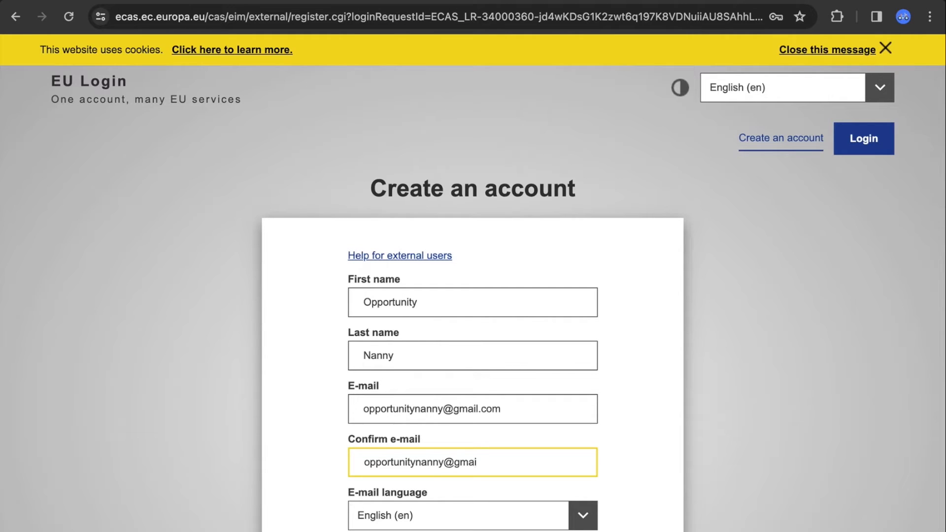
Keep English as the e-mail language, acknowledge the privacy statement, and submit the registration
{"action": "left_click", "coordinate": [777, 430]}
{"action": "scroll", "coordinate": [777, 430], "scroll_direction": "down", "scroll_amount": 4}
{"action": "scroll", "coordinate": [776, 434], "scroll_direction": "down", "scroll_amount": 1}
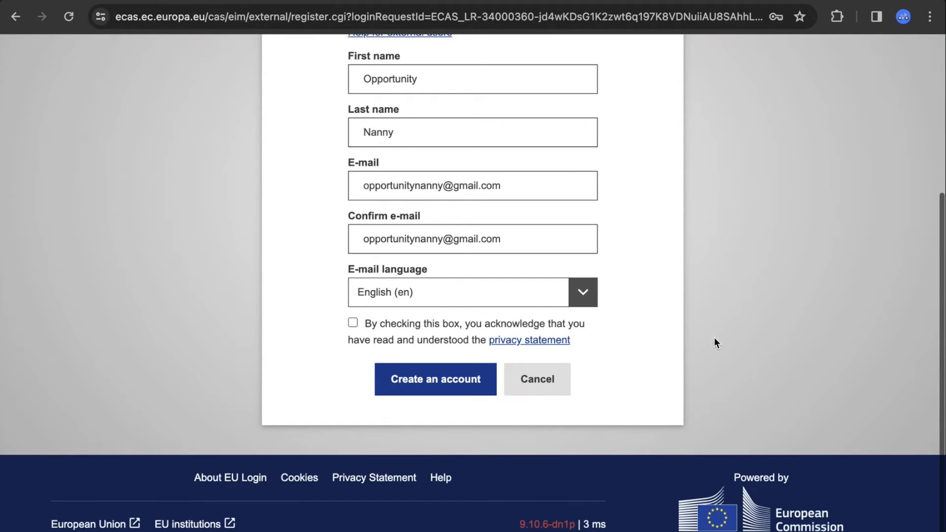
{"action": "left_click", "coordinate": [582, 303]}
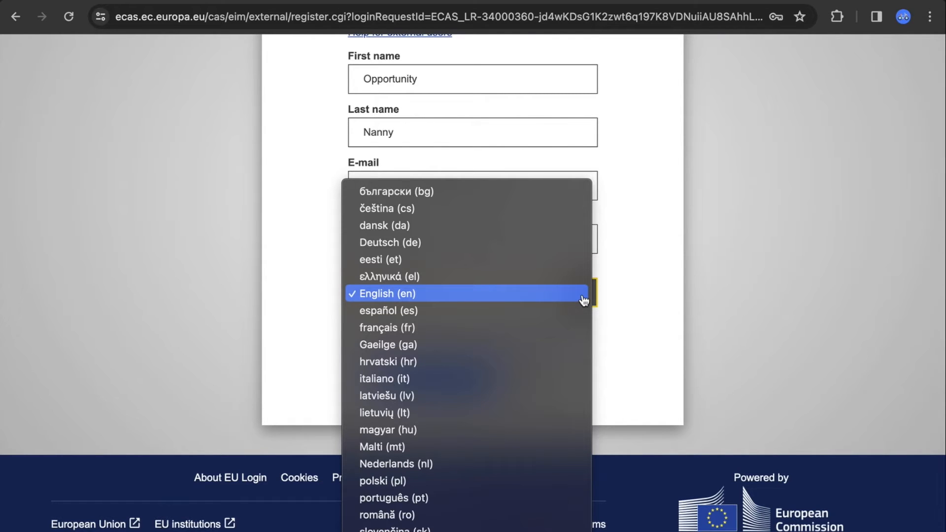
{"action": "left_click", "coordinate": [575, 297]}
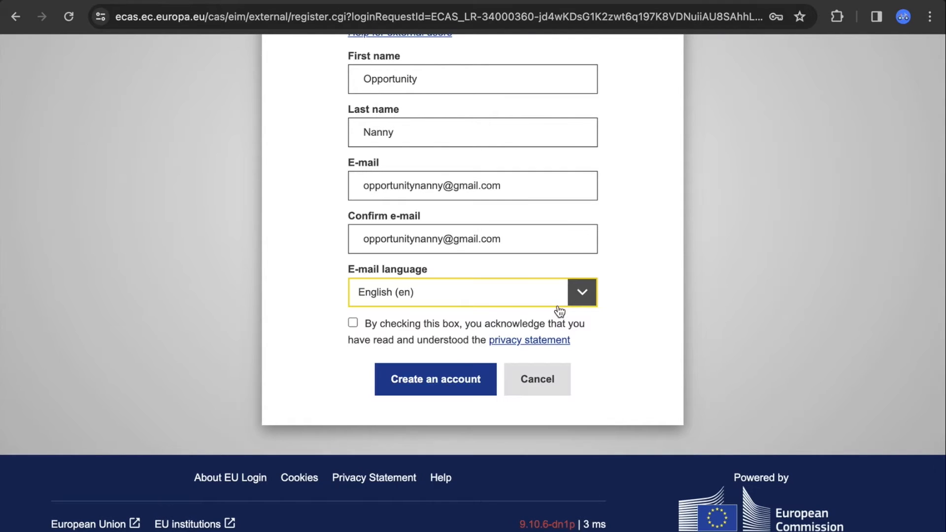
{"action": "left_click", "coordinate": [365, 343]}
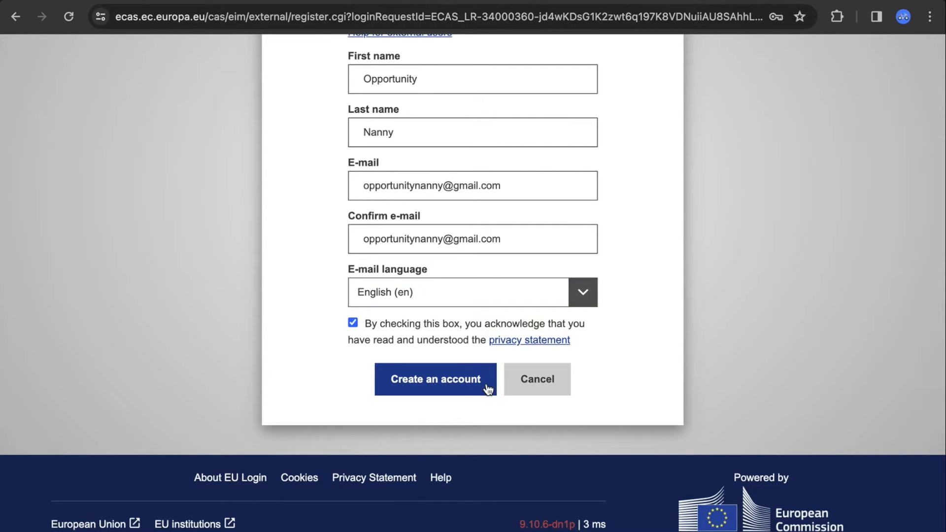
{"action": "left_click", "coordinate": [458, 380]}
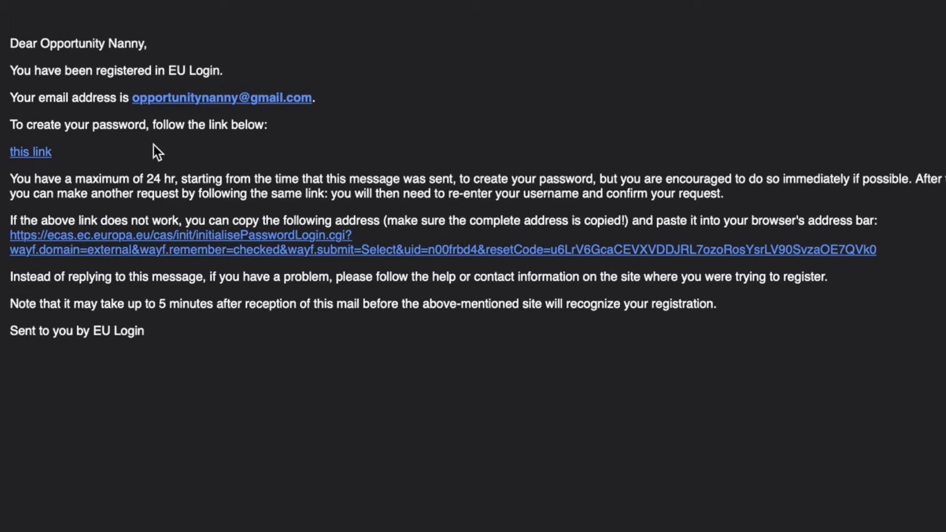
Copy the password-creation link from the EU Login registration e-mail
{"action": "right_click", "coordinate": [40, 156]}
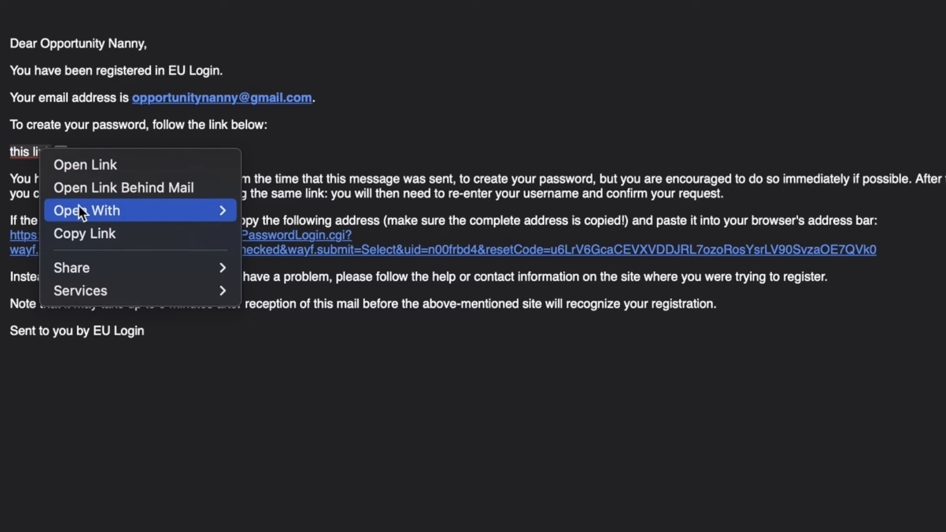
{"action": "left_click", "coordinate": [85, 234]}
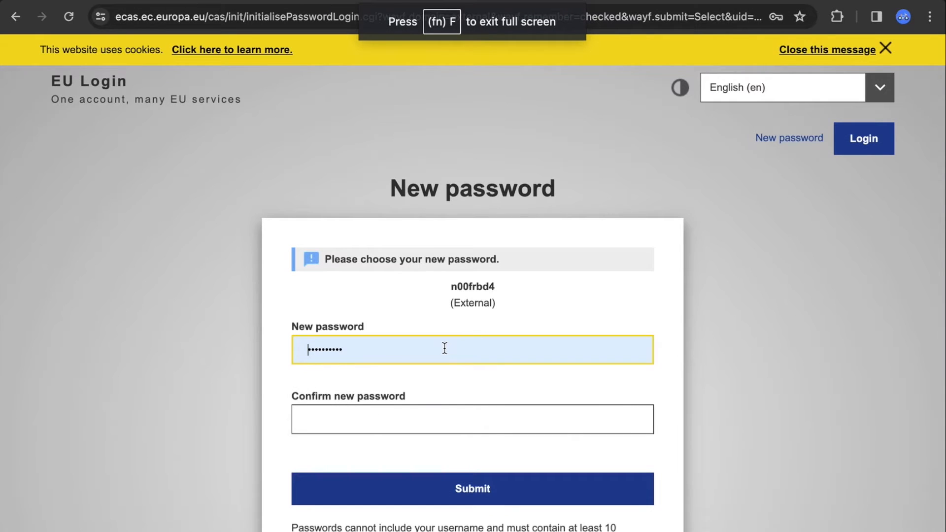
Replace the autofilled password with a new account password, submit it, and proceed
{"action": "double_click", "coordinate": [395, 352]}
{"action": "key", "text": "BackSpace"}
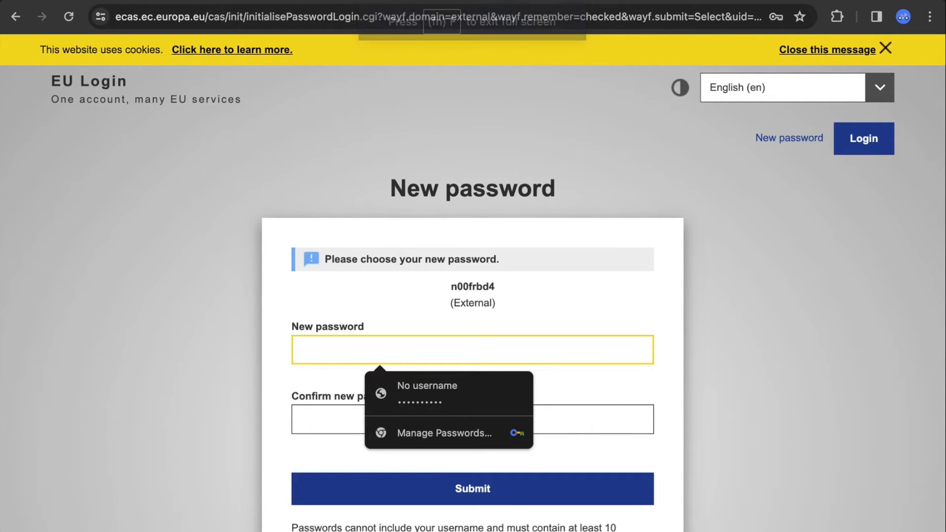
{"action": "type", "text": "•"}
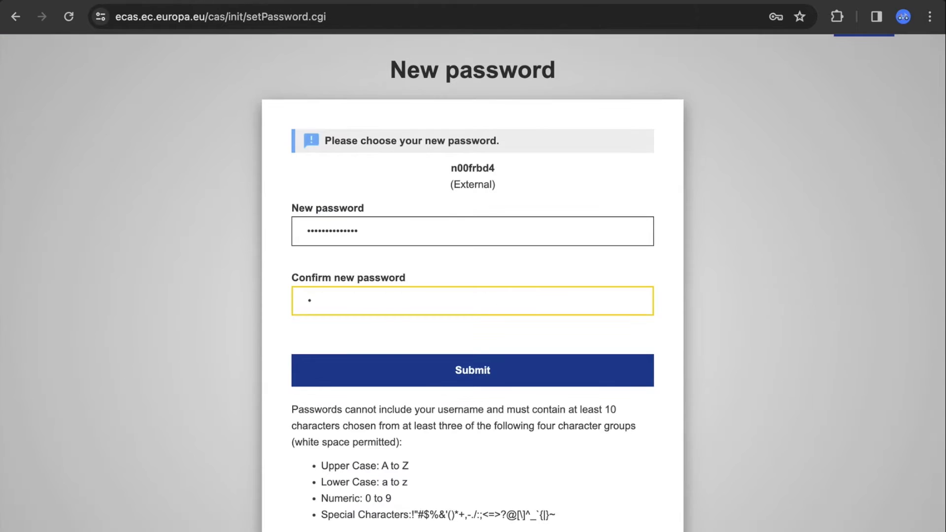
{"action": "type", "text": "••••••••••"}
{"action": "type", "text": "•••"}
{"action": "left_click", "coordinate": [469, 369]}
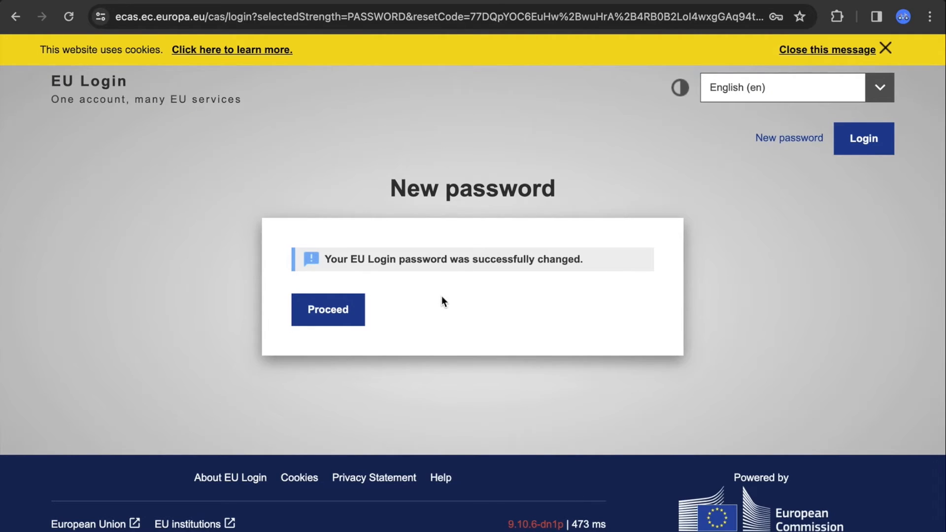
{"action": "left_click", "coordinate": [333, 315]}
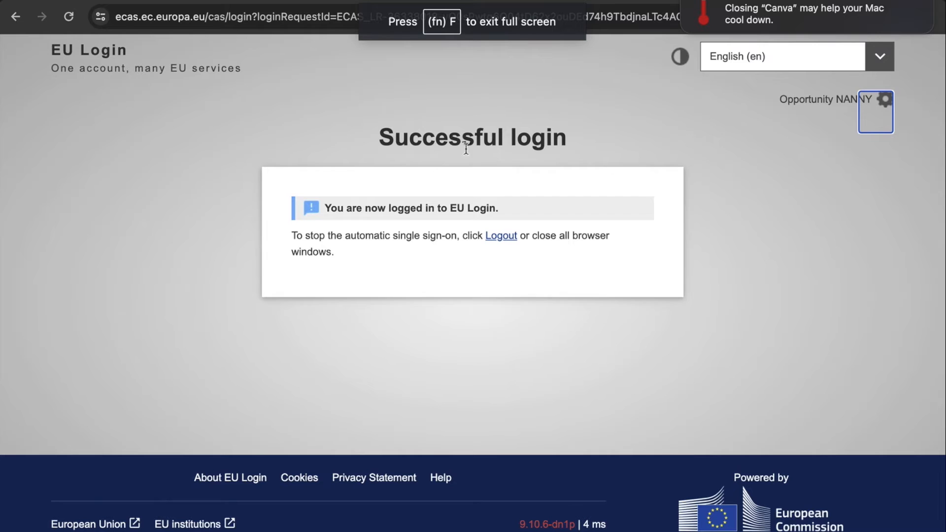
Return to the 'create europass cv' Google results and open the Europass CV editor result
{"action": "left_click", "coordinate": [466, 1]}
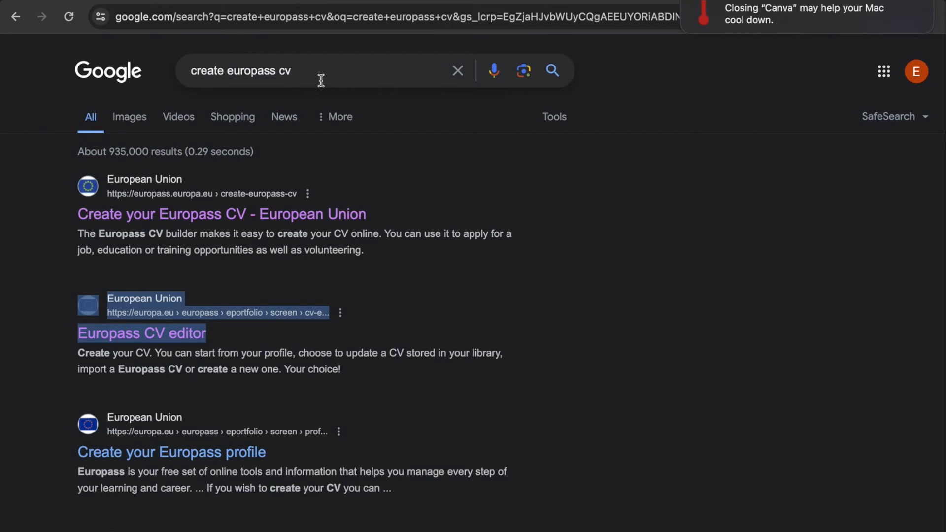
{"action": "left_click", "coordinate": [669, 272]}
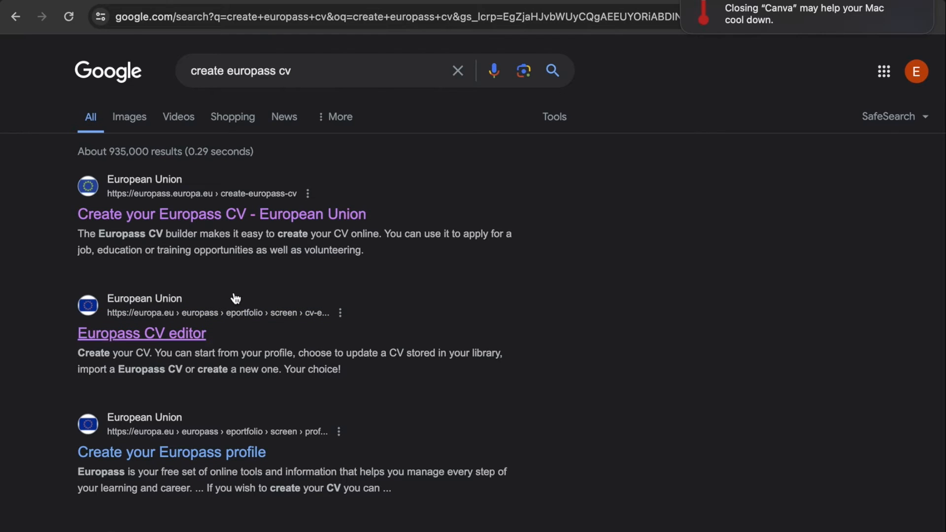
{"action": "left_click", "coordinate": [524, 1]}
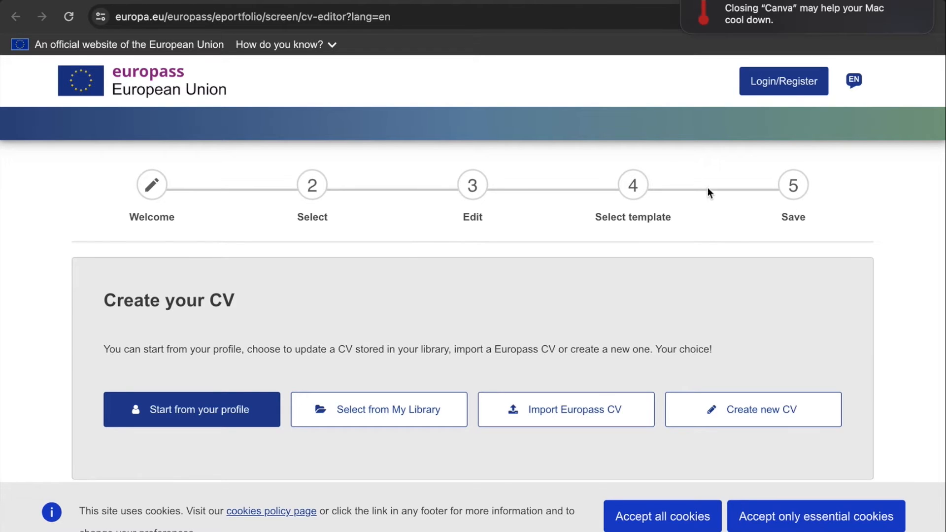
Choose Login/Register and confirm leaving the CV editor page to sign in through EU Login
{"action": "left_click", "coordinate": [802, 82]}
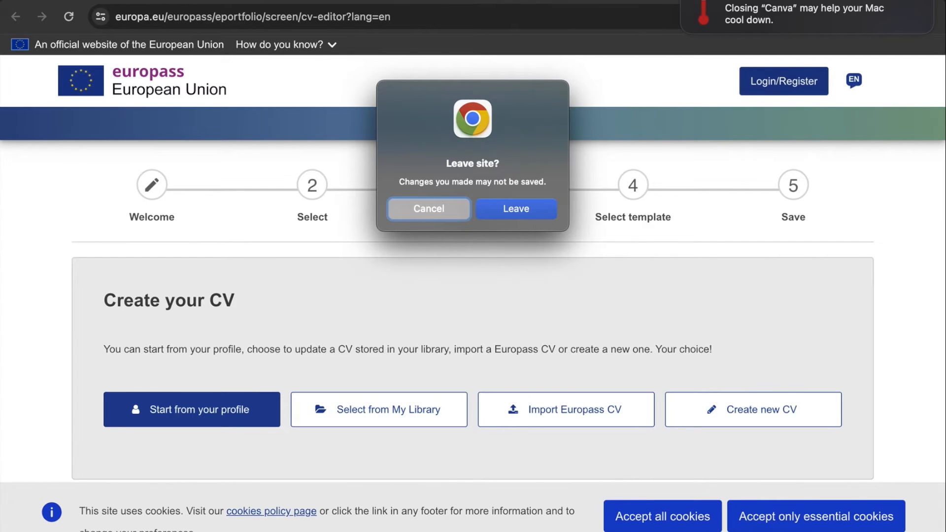
{"action": "left_click", "coordinate": [509, 214]}
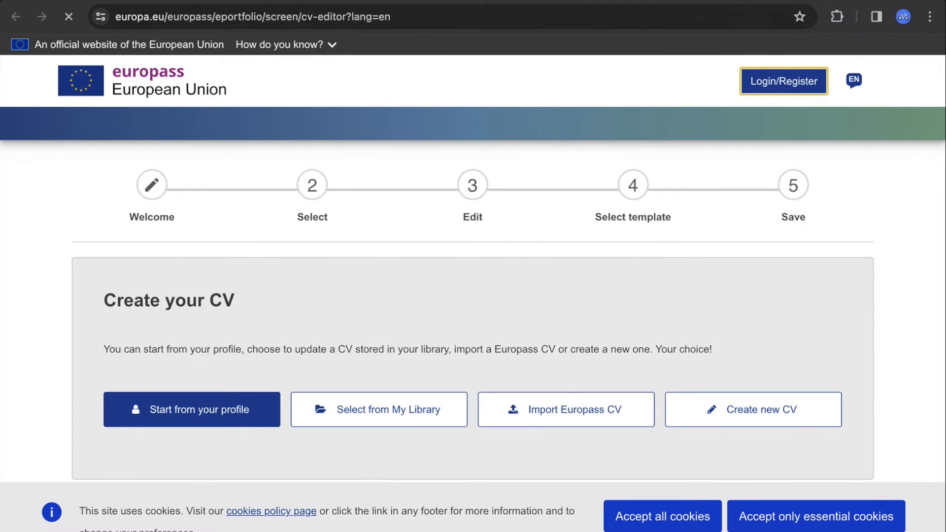
{"action": "left_click", "coordinate": [799, 79]}
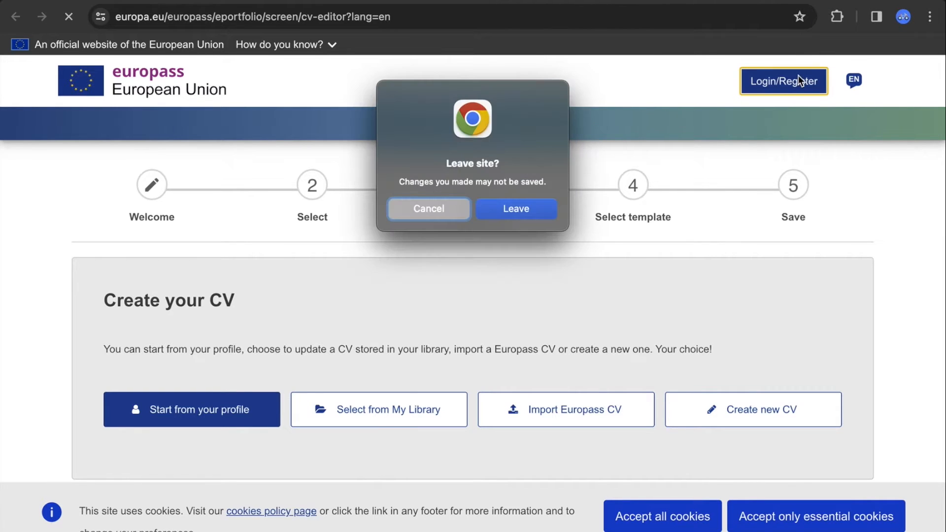
{"action": "key", "text": "Return"}
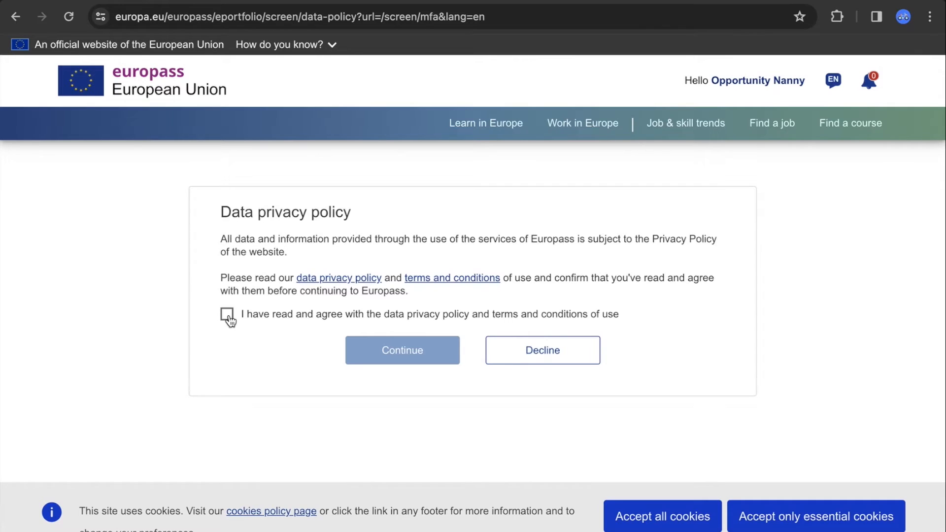
Agree to the data privacy policy and terms, continue, and decline multifactor authentication
{"action": "left_click", "coordinate": [228, 316]}
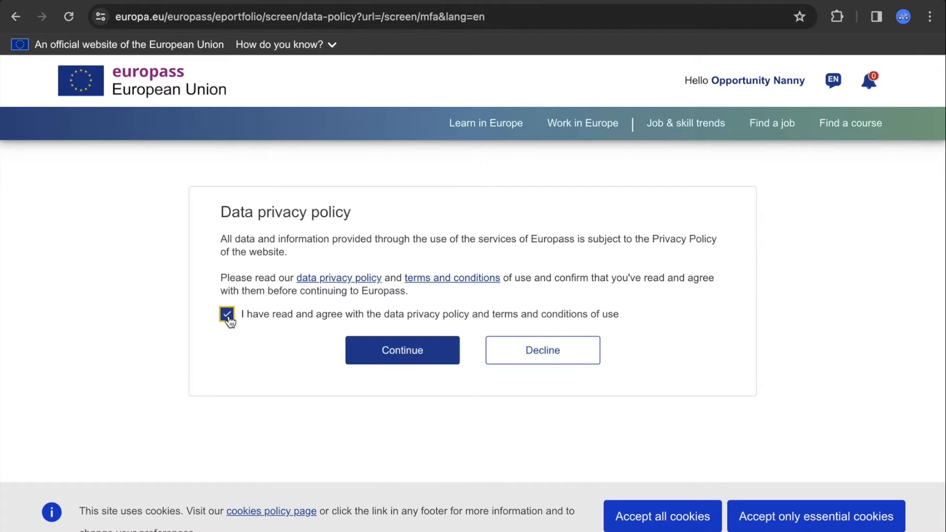
{"action": "left_click", "coordinate": [430, 360]}
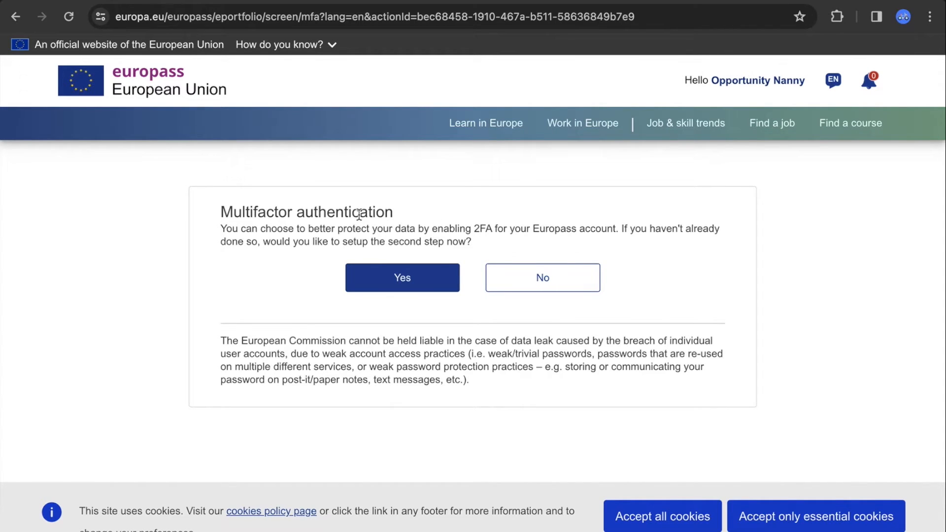
{"action": "left_click", "coordinate": [560, 284]}
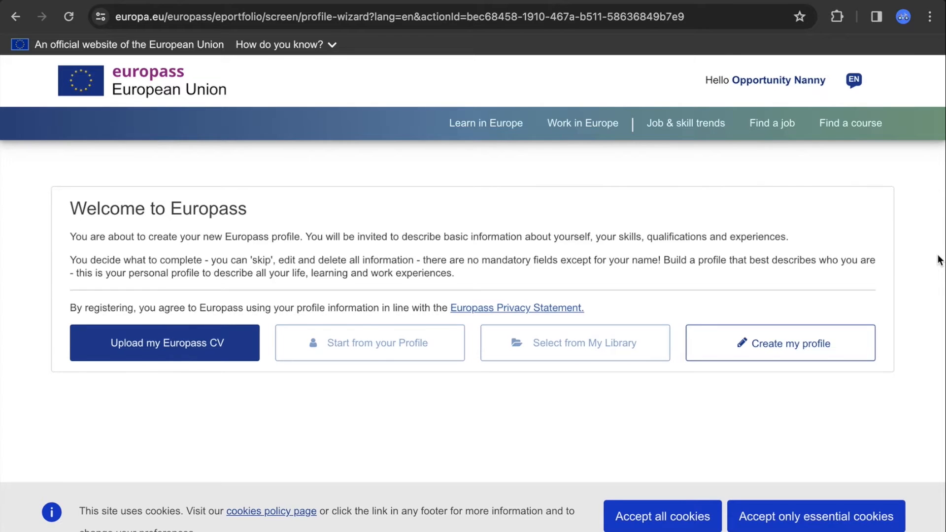
On the Welcome to Europass page, choose to create a new profile from scratch
{"action": "scroll", "coordinate": [940, 259], "scroll_direction": "down", "scroll_amount": 1}
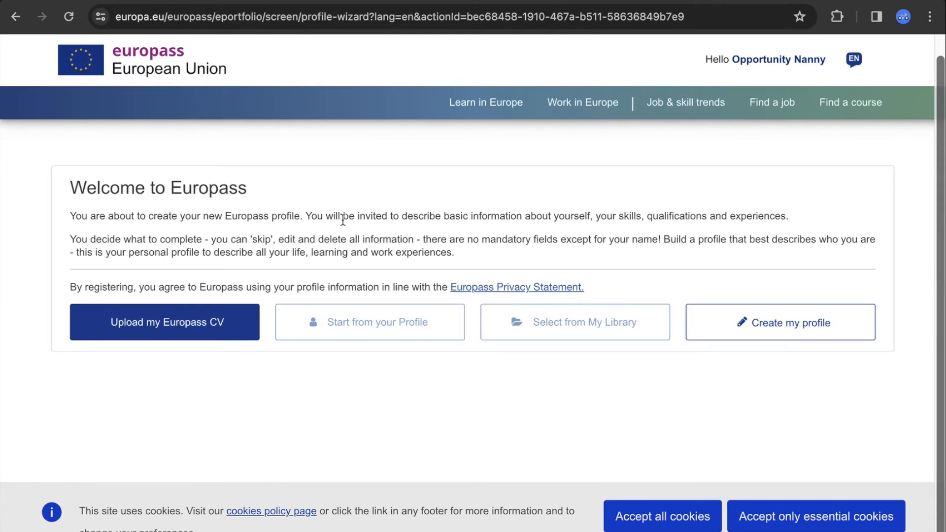
{"action": "left_click", "coordinate": [154, 339]}
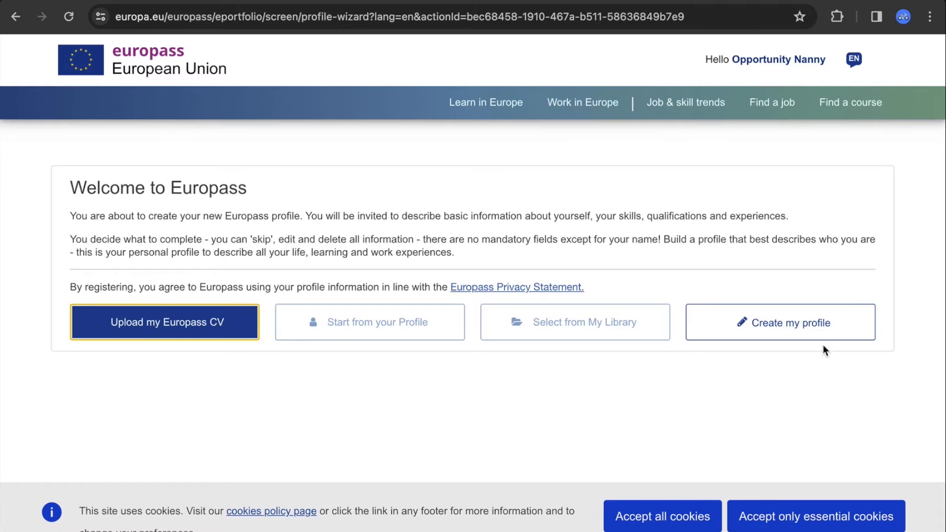
{"action": "left_click", "coordinate": [818, 321]}
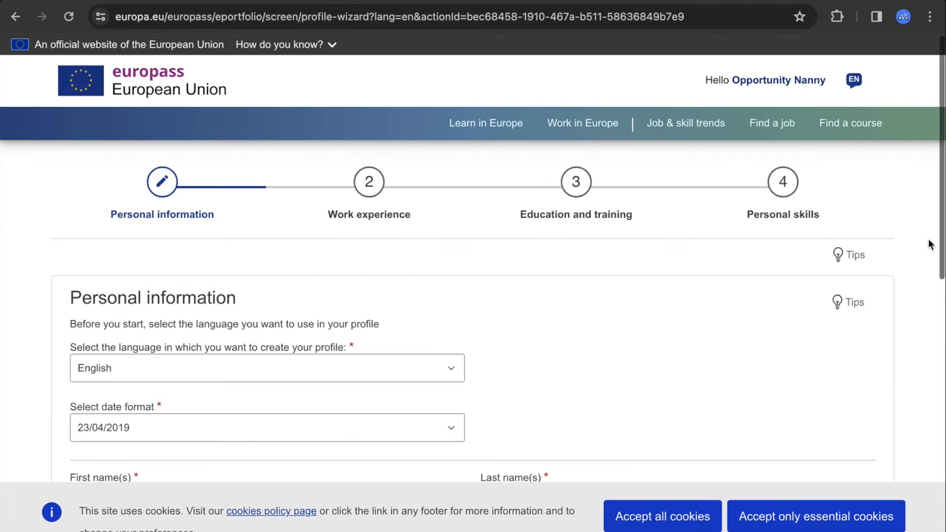
Set the date format to 23 Apr 2019 and enter the first and last names
{"action": "left_click_drag", "start_coordinate": [943, 242], "coordinate": [943, 353]}
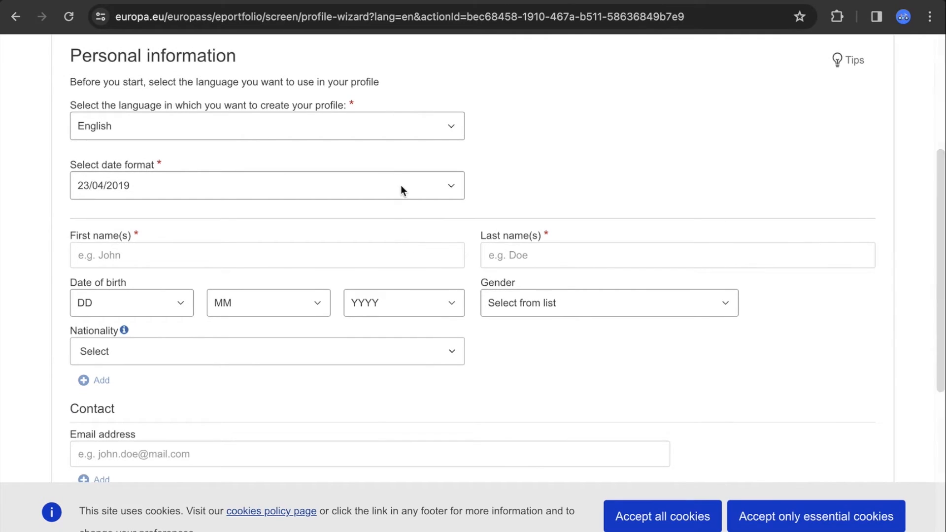
{"action": "left_click", "coordinate": [401, 185]}
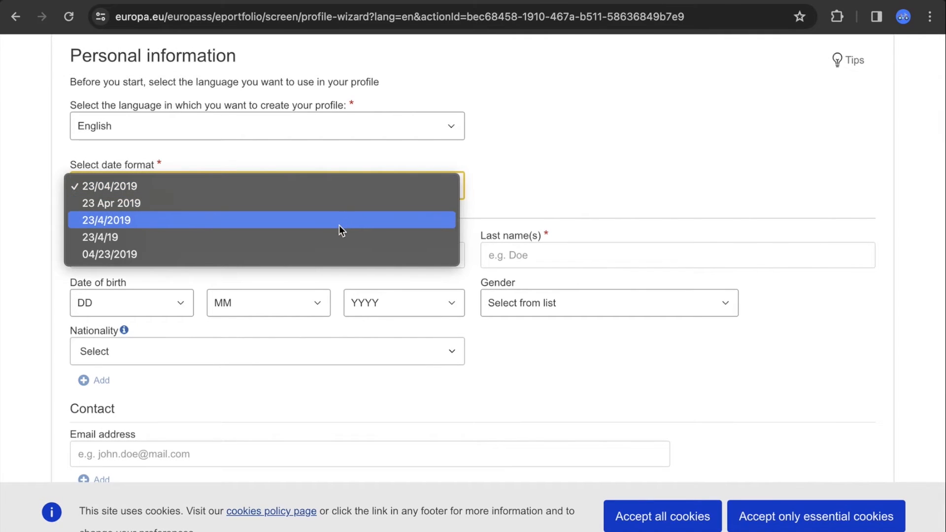
{"action": "left_click", "coordinate": [342, 204]}
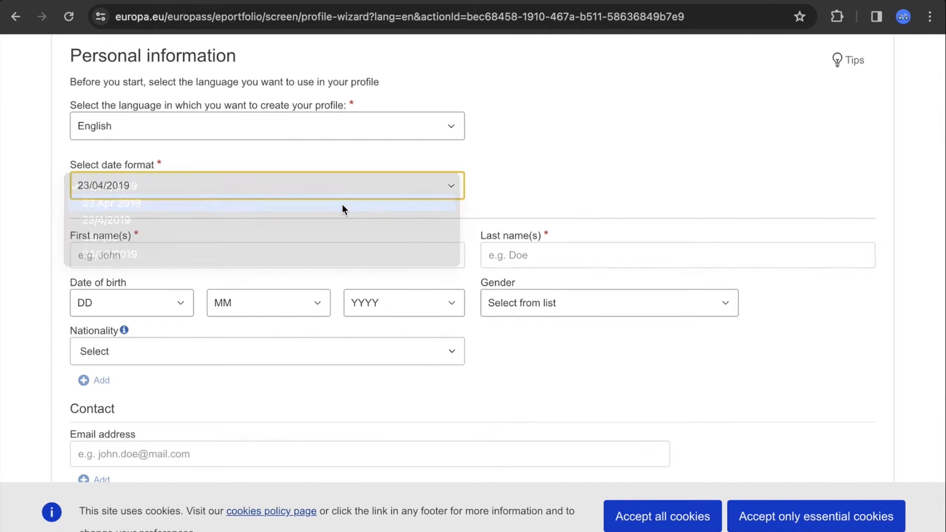
{"action": "left_click", "coordinate": [389, 255]}
{"action": "type", "text": "oppor"}
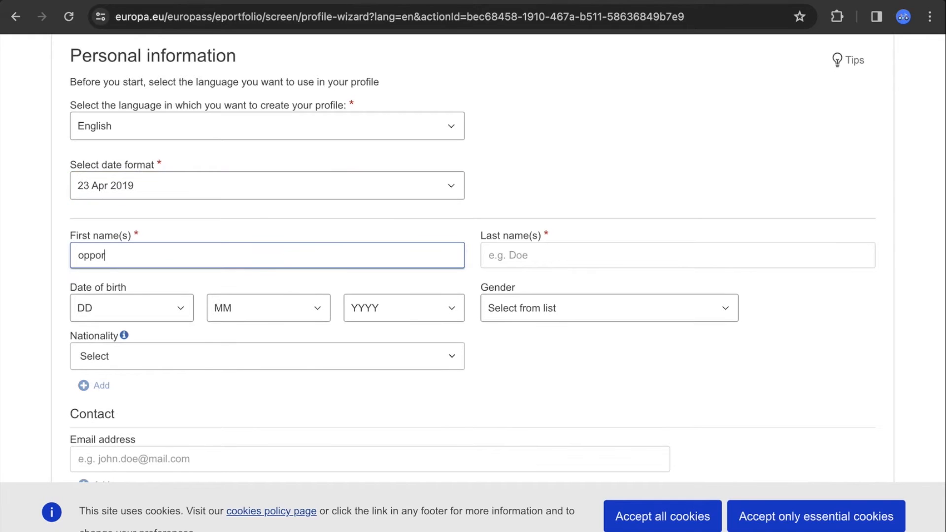
{"action": "type", "text": "tunity"}
{"action": "key", "text": "Tab"}
{"action": "type", "text": "nanny"}
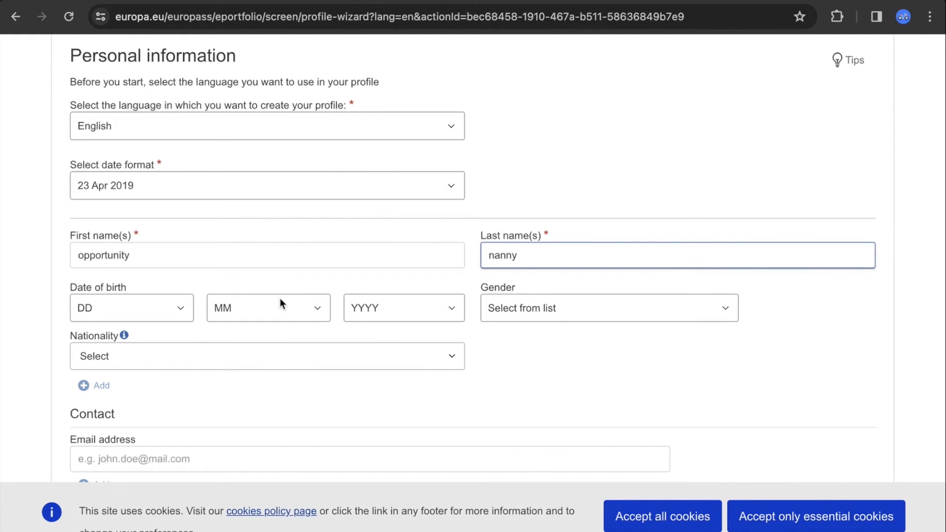
{"action": "left_click", "coordinate": [173, 309]}
{"action": "left_click", "coordinate": [147, 378]}
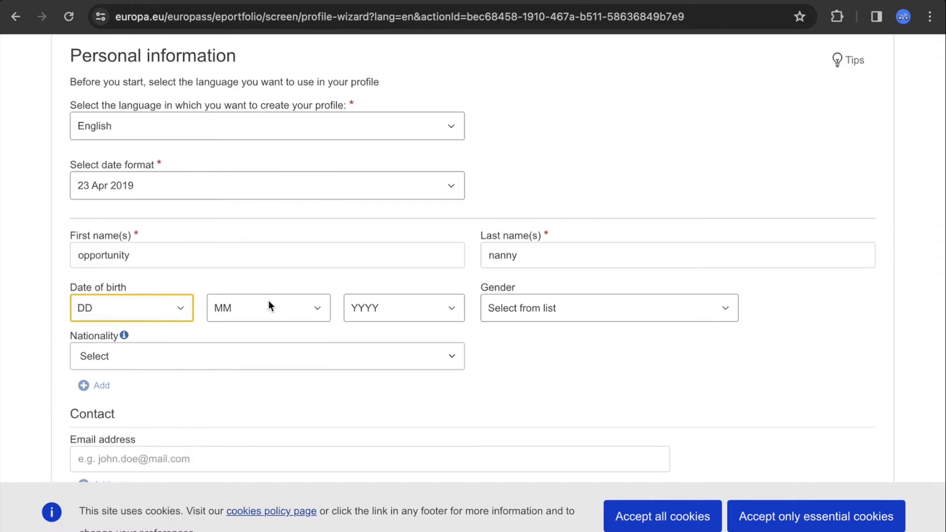
{"action": "left_click", "coordinate": [279, 306]}
{"action": "left_click", "coordinate": [268, 327]}
{"action": "left_click", "coordinate": [399, 309]}
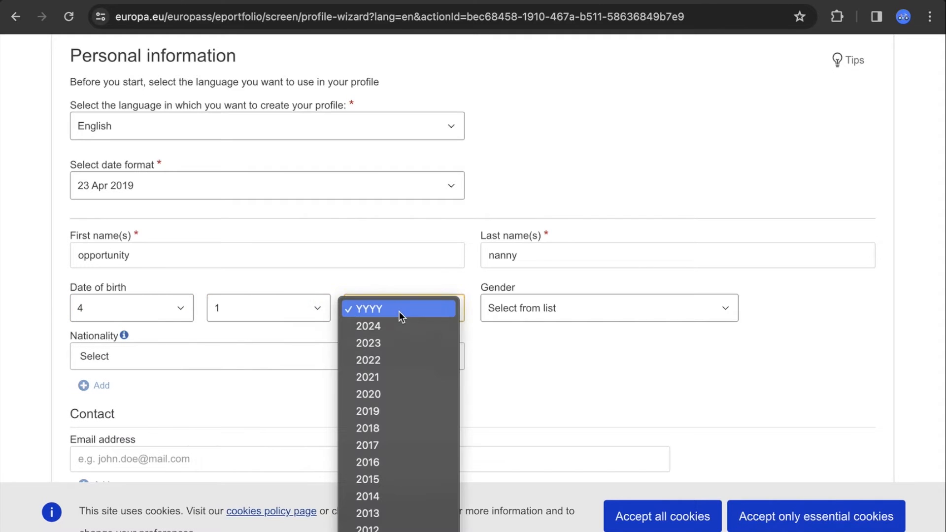
{"action": "scroll", "coordinate": [411, 463], "scroll_direction": "down", "scroll_amount": 5}
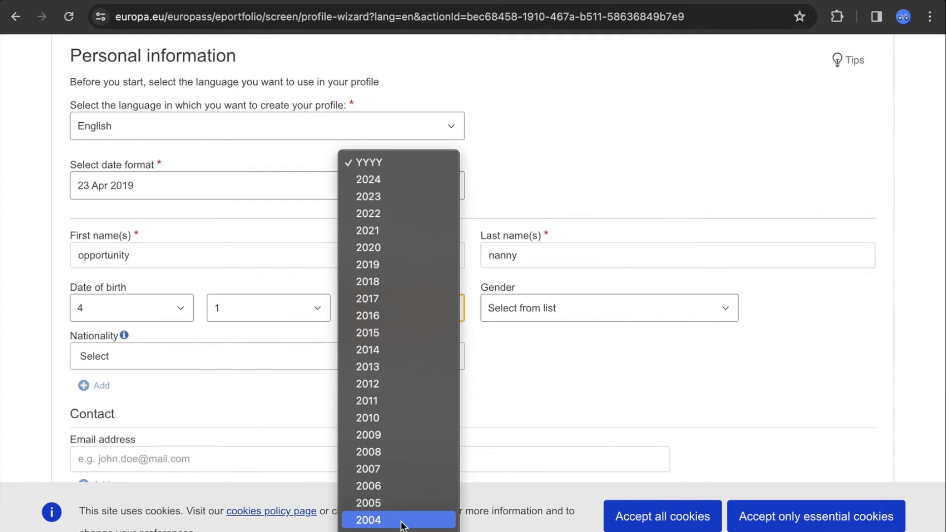
{"action": "left_click", "coordinate": [402, 501]}
{"action": "left_click", "coordinate": [637, 306]}
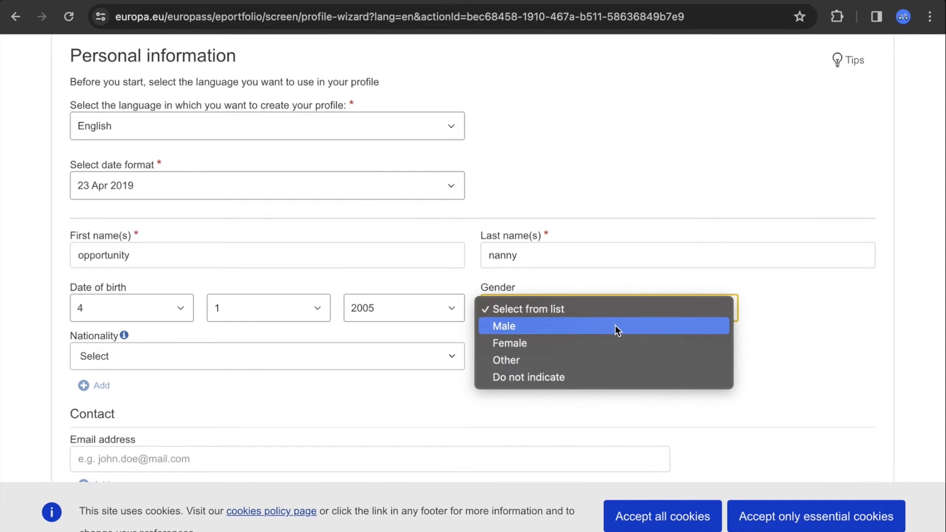
{"action": "left_click", "coordinate": [608, 341]}
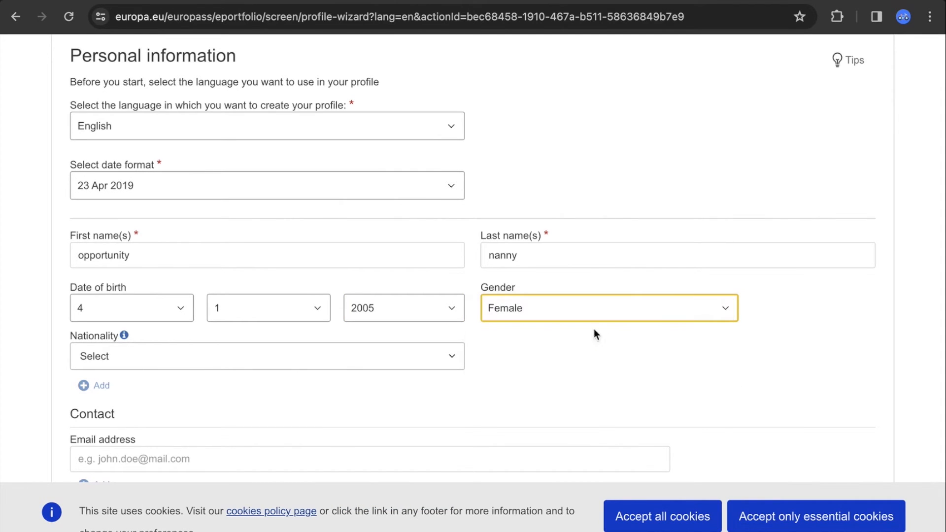
Search 'niger' and choose Nigerian (Nigeria) as the nationality
{"action": "left_click", "coordinate": [345, 362]}
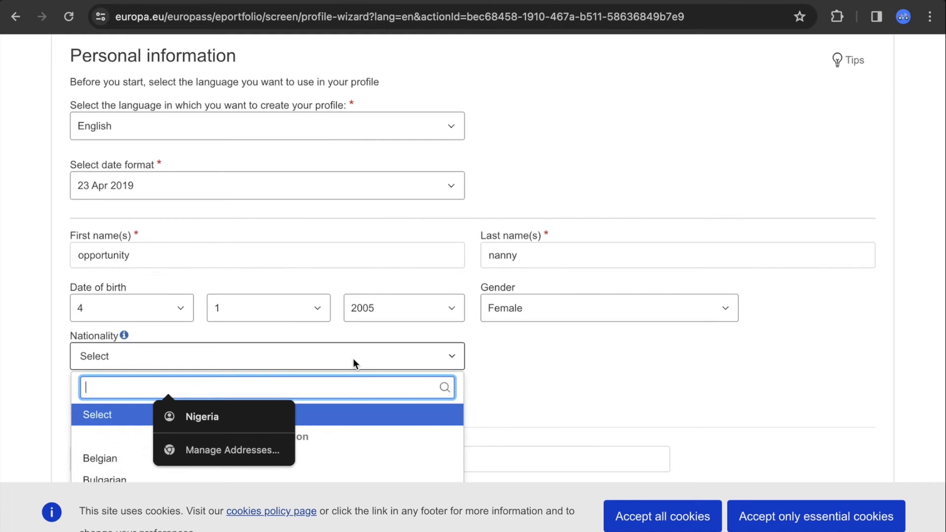
{"action": "type", "text": "niger"}
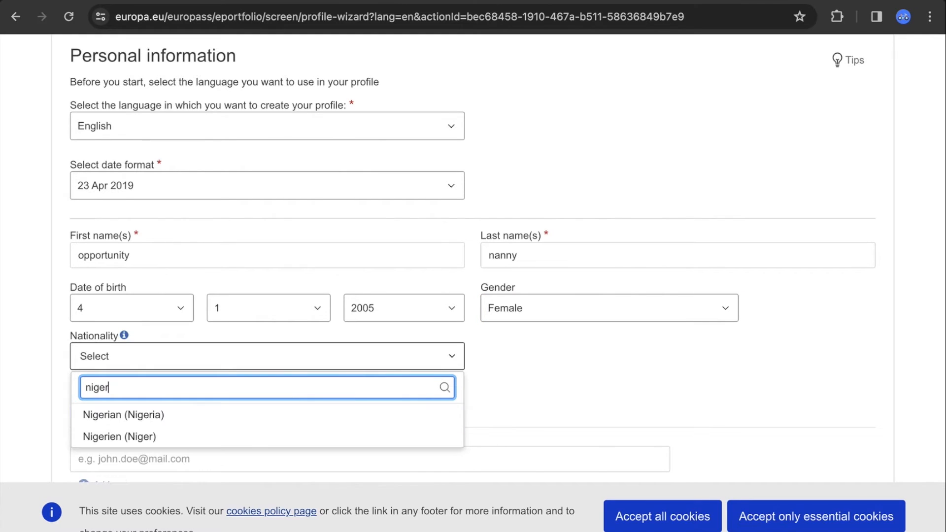
{"action": "left_click", "coordinate": [177, 416]}
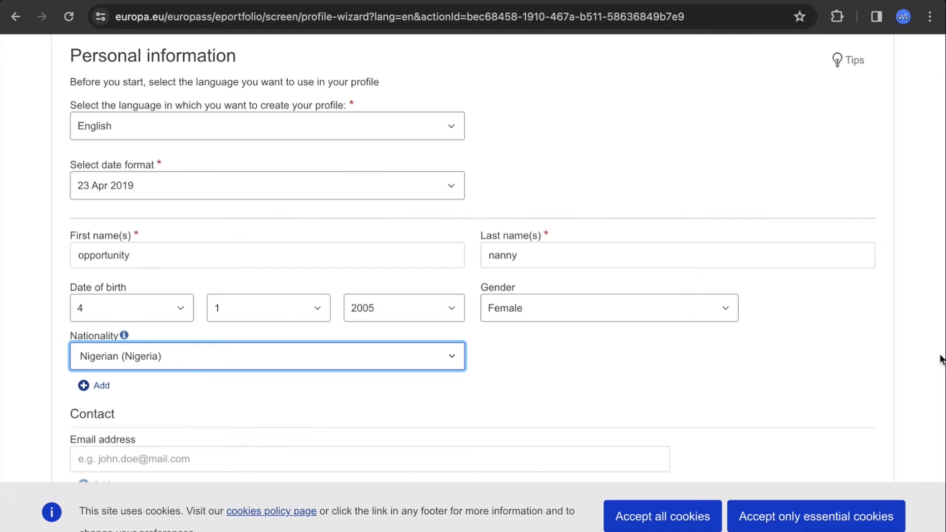
{"action": "scroll", "coordinate": [943, 350], "scroll_direction": "down", "scroll_amount": 3}
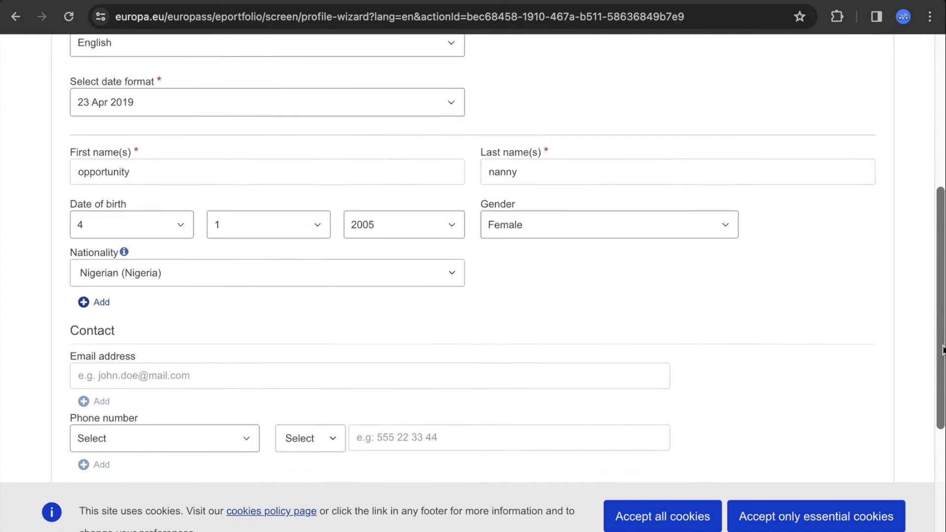
{"action": "scroll", "coordinate": [943, 350], "scroll_direction": "down", "scroll_amount": 7}
Enter the account e-mail address in the Contact section's Email address field
{"action": "left_click", "coordinate": [518, 222]}
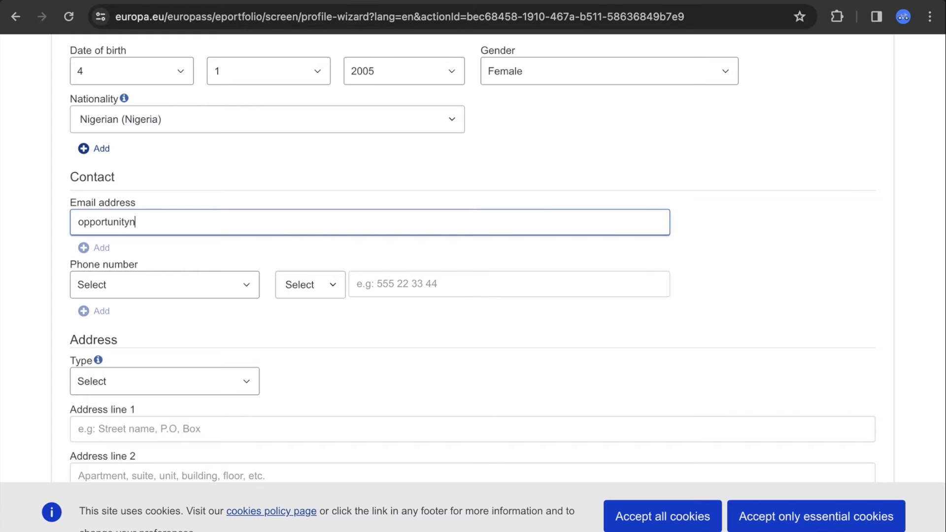
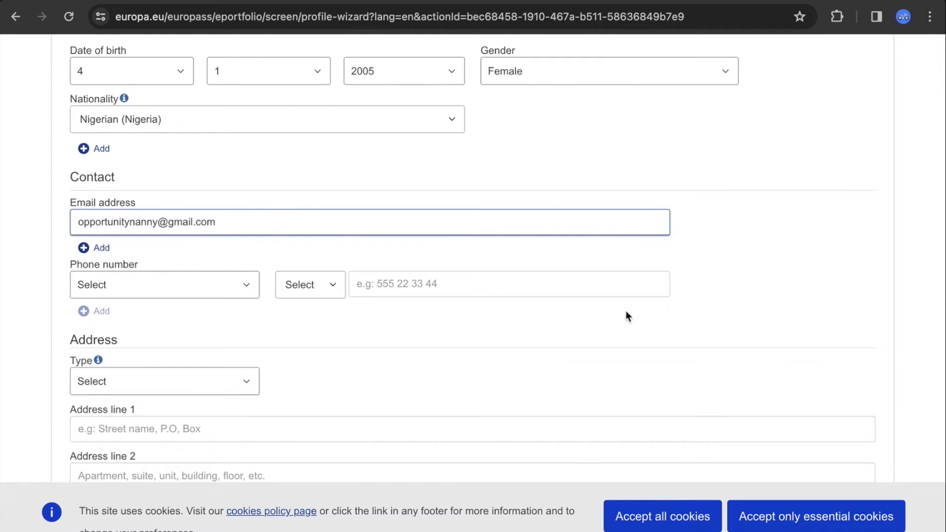
{"action": "left_click", "coordinate": [945, 295]}
{"action": "scroll", "coordinate": [838, 295], "scroll_direction": "down", "scroll_amount": 5}
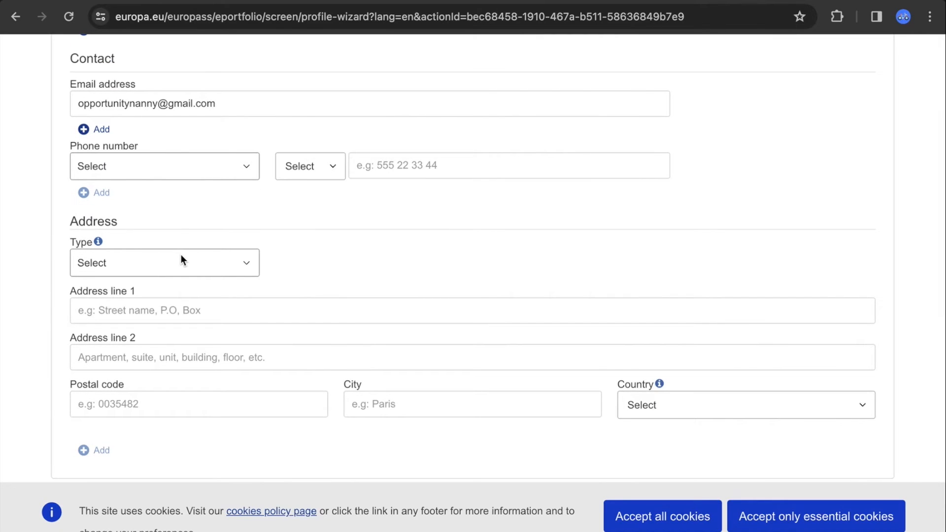
Enter the address city and choose Nigeria as the address country
{"action": "left_click", "coordinate": [430, 403]}
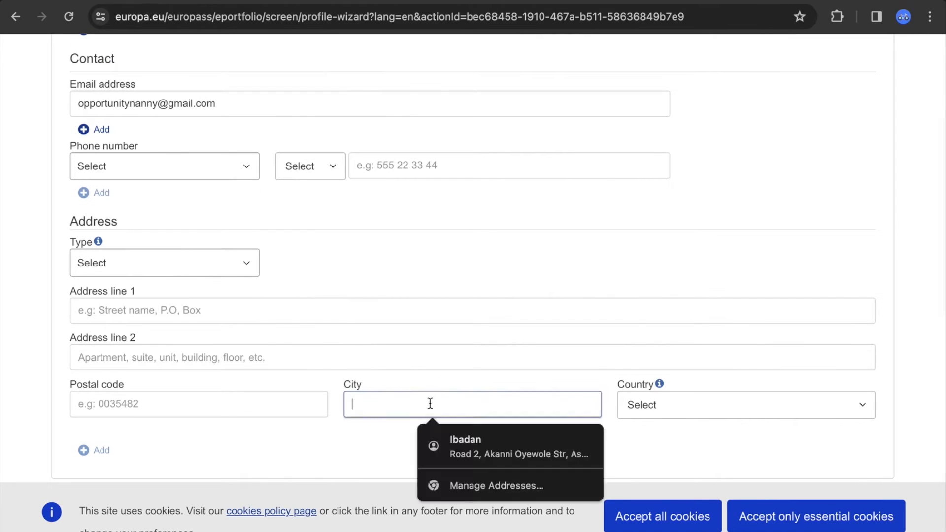
{"action": "type", "text": "lagos"}
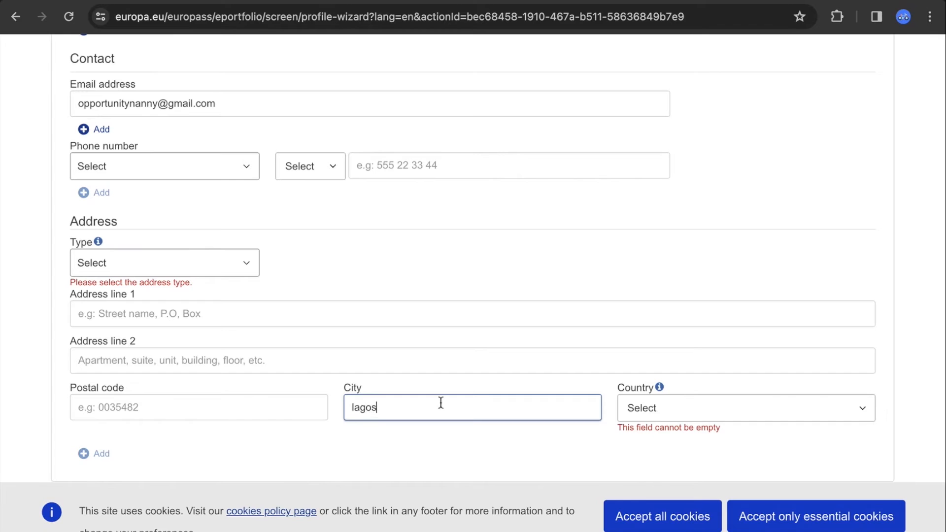
{"action": "left_click", "coordinate": [673, 409]}
{"action": "left_click", "coordinate": [674, 409]}
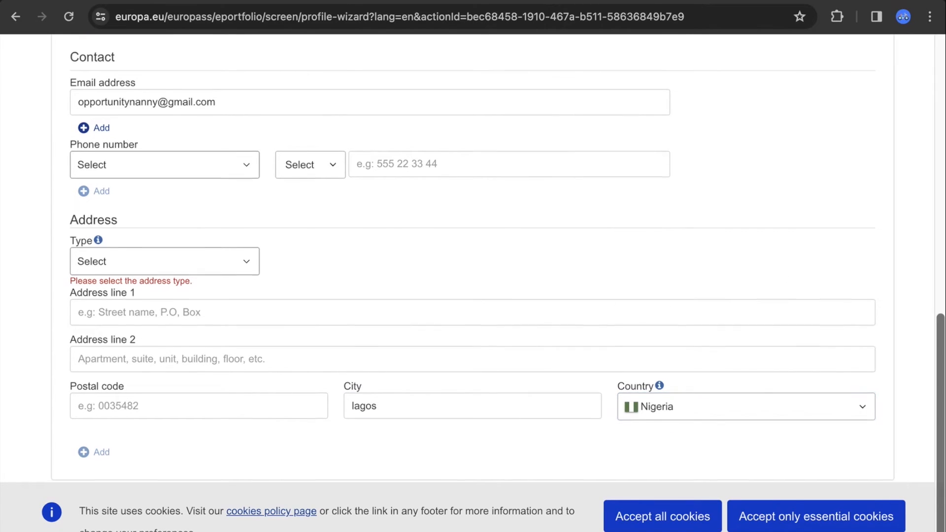
{"action": "scroll", "coordinate": [498, 260], "scroll_direction": "down", "scroll_amount": 1}
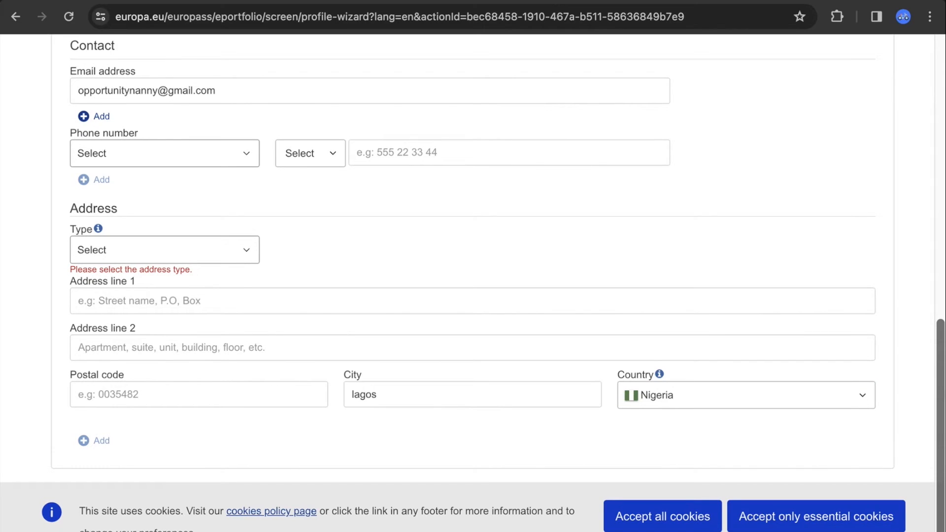
{"action": "scroll", "coordinate": [493, 261], "scroll_direction": "up", "scroll_amount": 3}
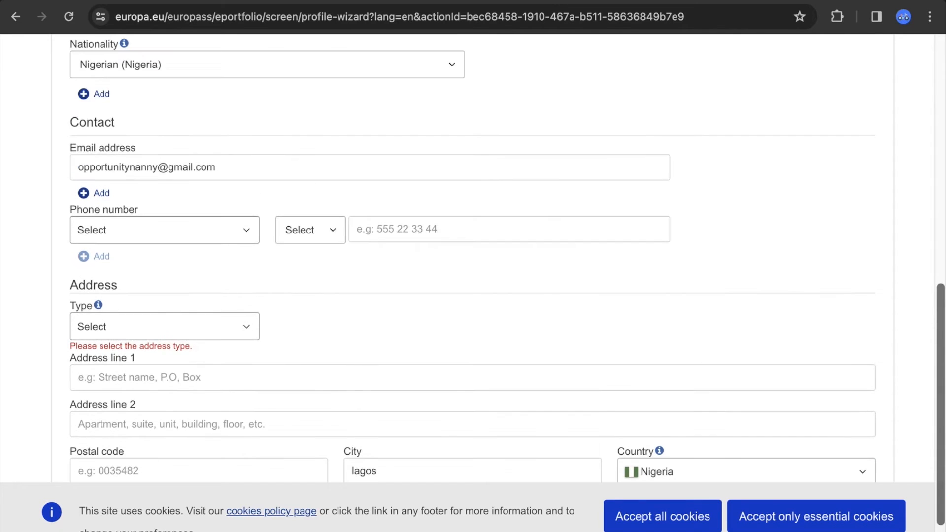
{"action": "scroll", "coordinate": [939, 355], "scroll_direction": "up", "scroll_amount": 10}
{"action": "left_click_drag", "start_coordinate": [939, 140], "coordinate": [935, 469]}
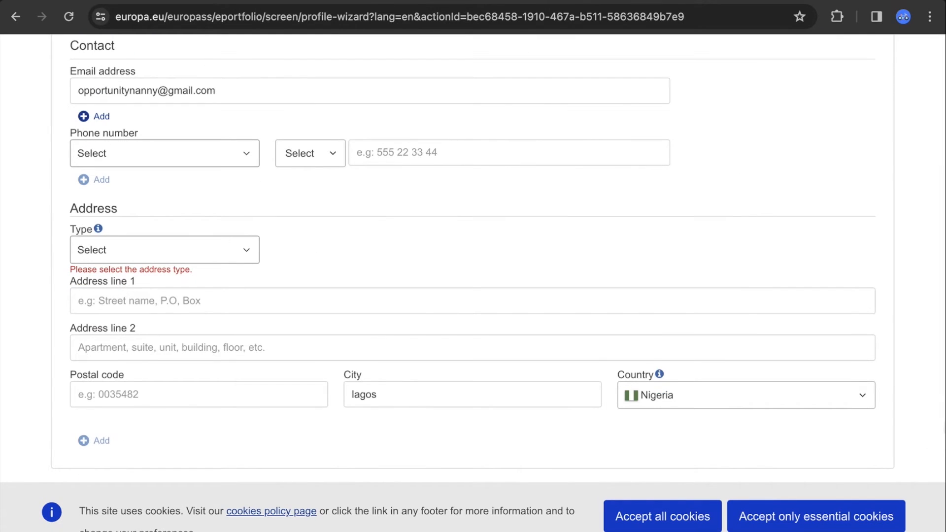
Set the address type to Work and finish the address lines and postal code
{"action": "left_click", "coordinate": [209, 256]}
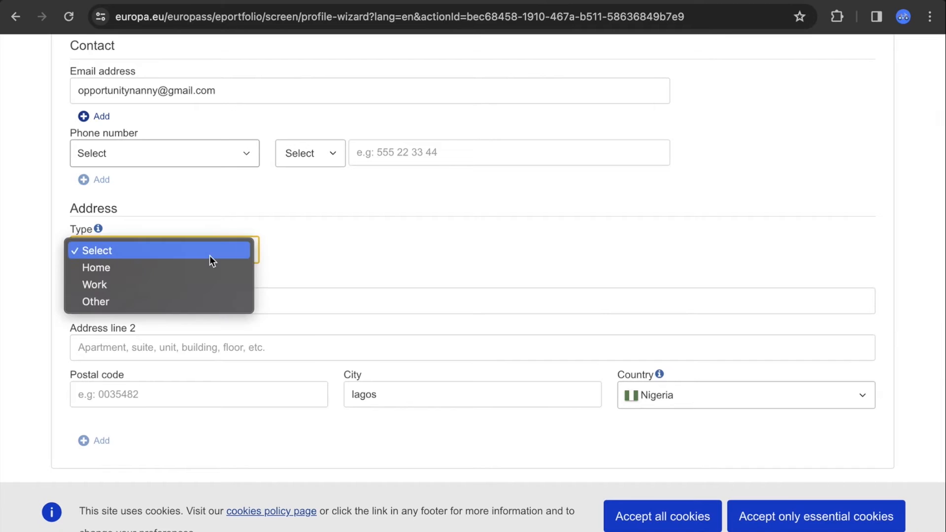
{"action": "left_click", "coordinate": [197, 284]}
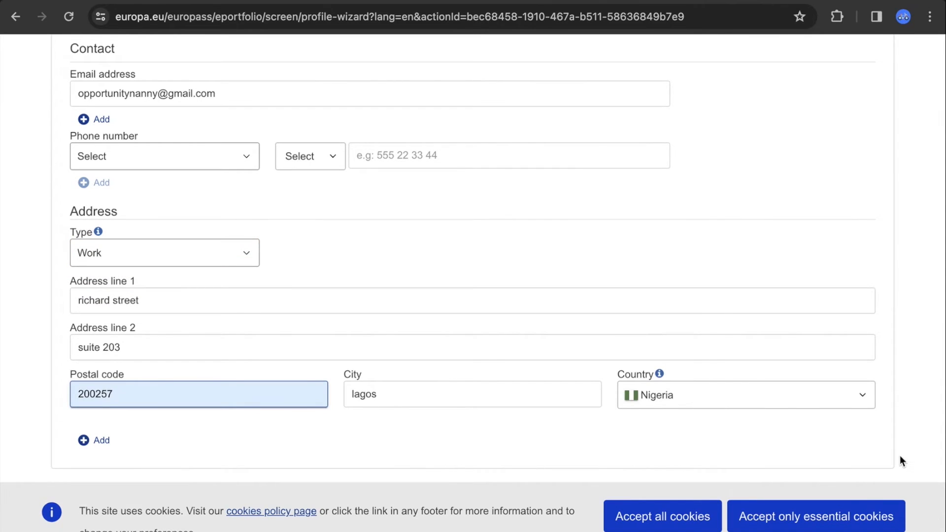
{"action": "left_click", "coordinate": [942, 411]}
{"action": "scroll", "coordinate": [942, 410], "scroll_direction": "up", "scroll_amount": 1}
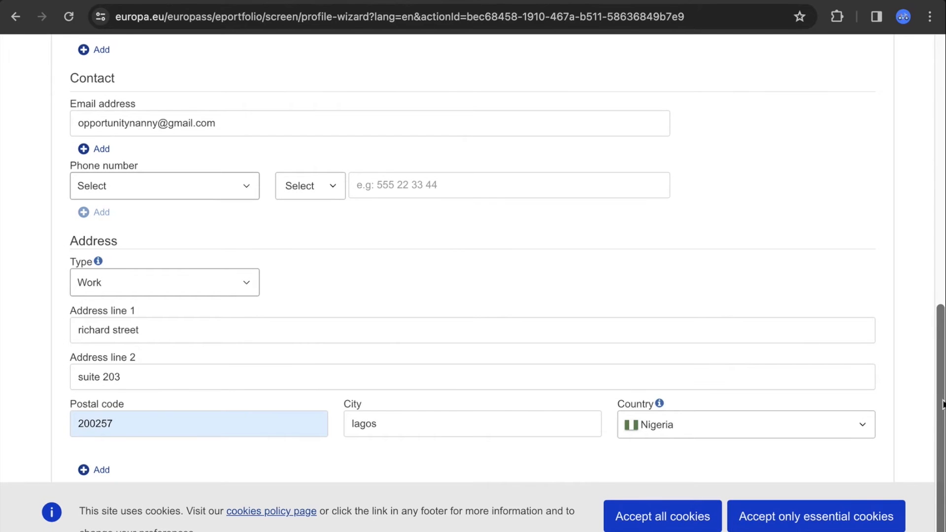
{"action": "left_click_drag", "start_coordinate": [941, 412], "coordinate": [944, 195]}
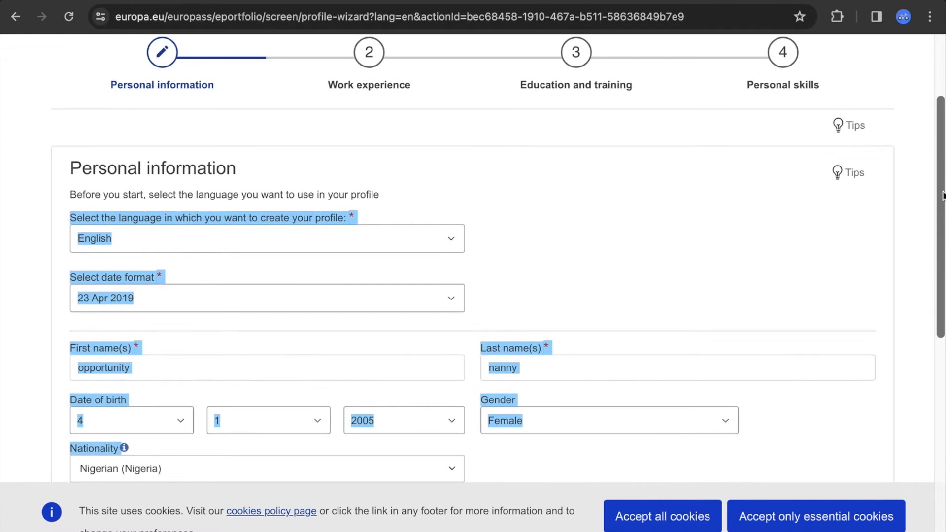
Advance to the Work experience step, declining Chrome's offer to save the address
{"action": "left_click", "coordinate": [369, 74]}
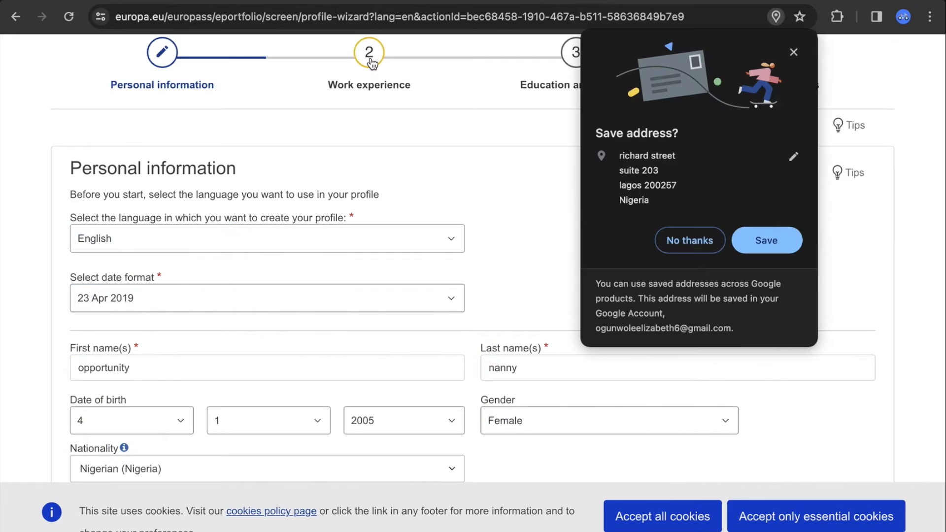
{"action": "left_click", "coordinate": [702, 242]}
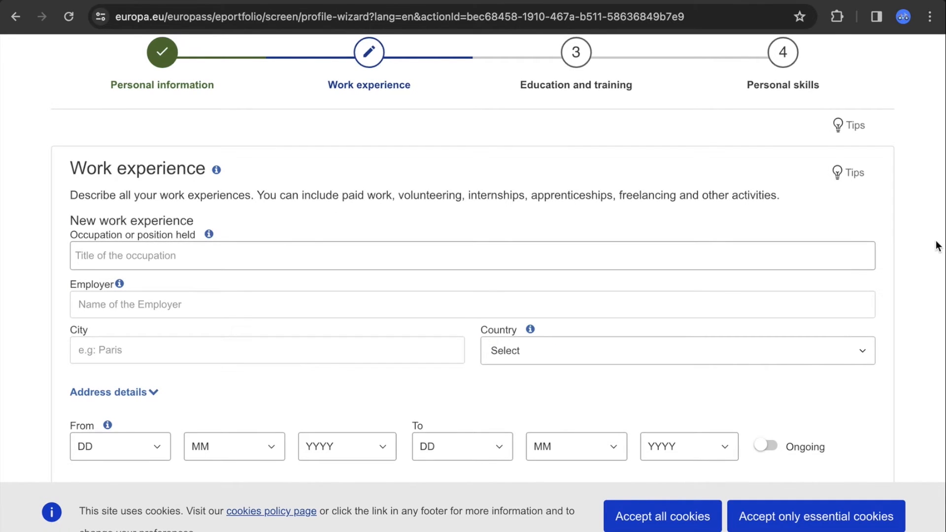
{"action": "scroll", "coordinate": [938, 246], "scroll_direction": "down", "scroll_amount": 1}
{"action": "left_click_drag", "start_coordinate": [943, 219], "coordinate": [942, 252]}
Enter occupation 'researcher', the employer's name and city 'lagos'
{"action": "left_click", "coordinate": [436, 169]}
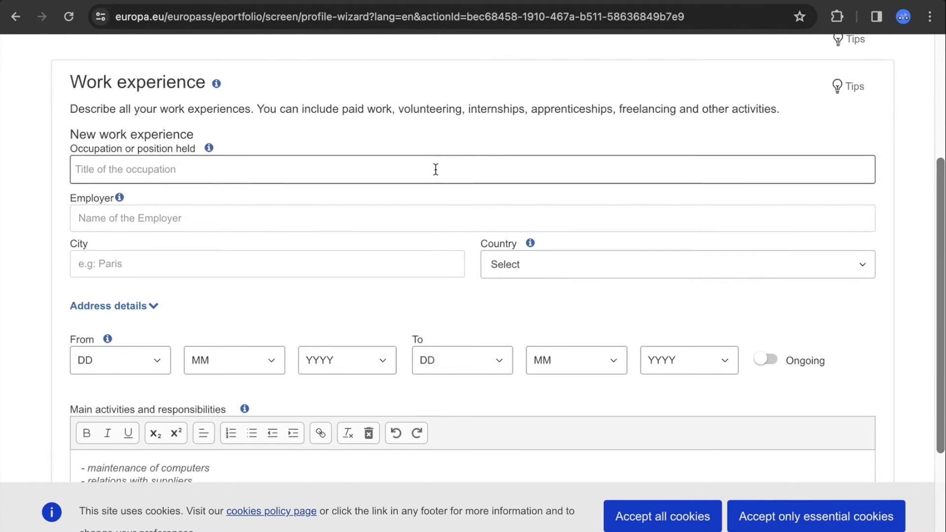
{"action": "left_click", "coordinate": [436, 169]}
{"action": "type", "text": "researcher"}
{"action": "left_click", "coordinate": [432, 211]}
{"action": "type", "text": "E"}
{"action": "key", "text": "BackSpace"}
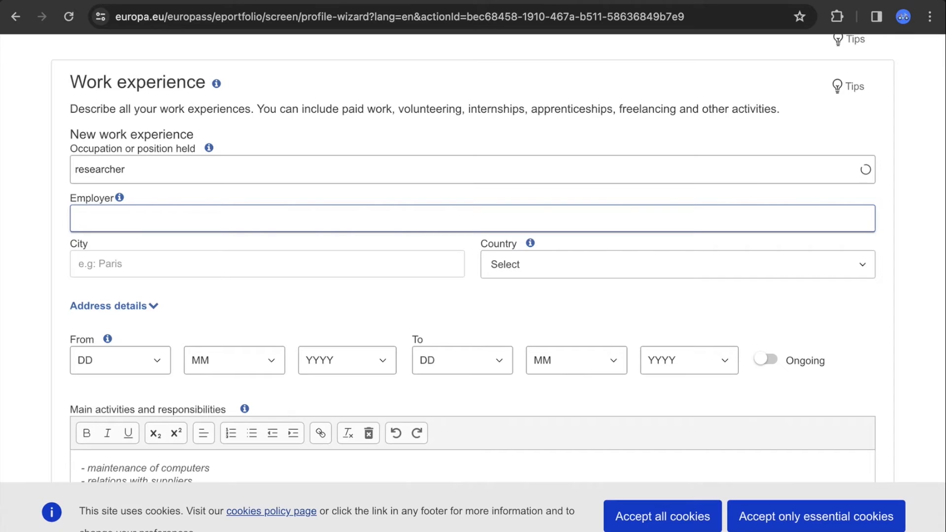
{"action": "type", "text": "Mina"}
{"action": "left_click", "coordinate": [388, 271]}
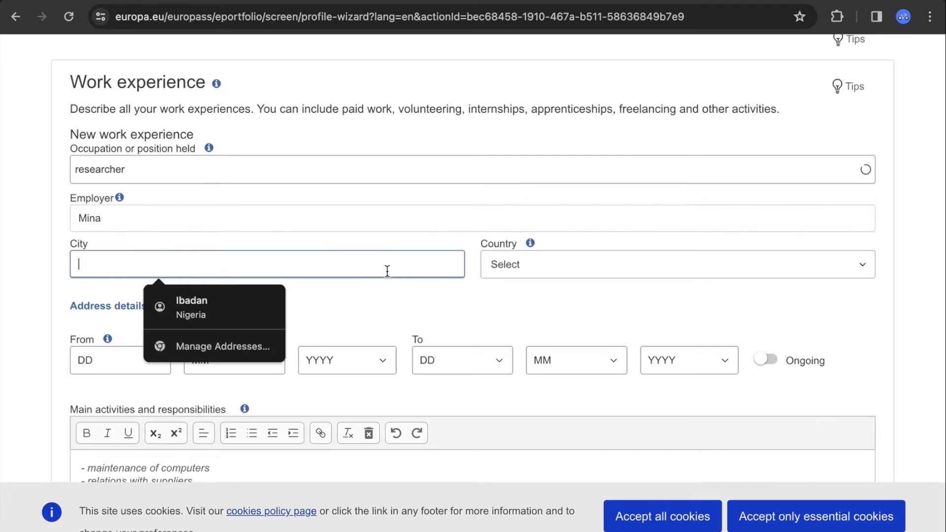
{"action": "type", "text": "lagos"}
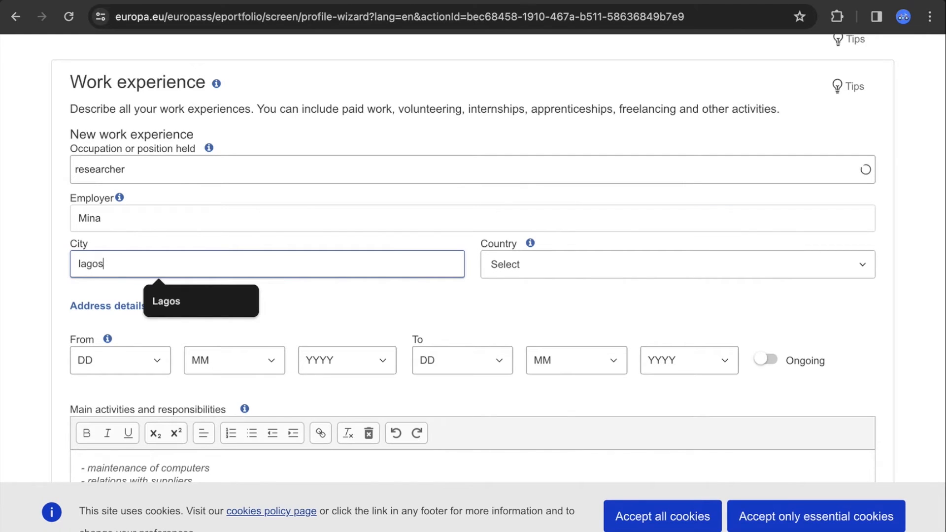
Search the country list for 'nigeri' and set the job's country to Nigeria
{"action": "left_click", "coordinate": [634, 259]}
{"action": "left_click", "coordinate": [631, 267]}
{"action": "left_click", "coordinate": [623, 271]}
{"action": "left_click", "coordinate": [619, 274]}
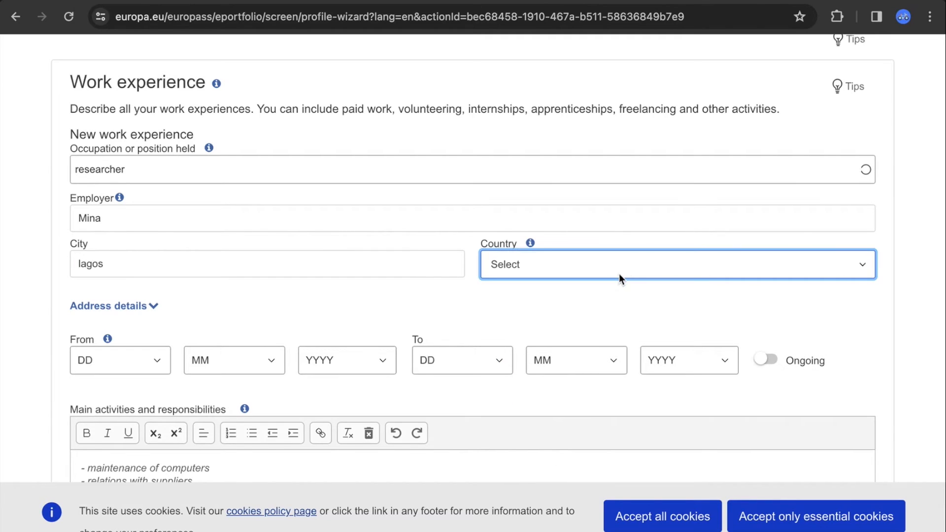
{"action": "left_click", "coordinate": [619, 269]}
{"action": "type", "text": "nigeri"}
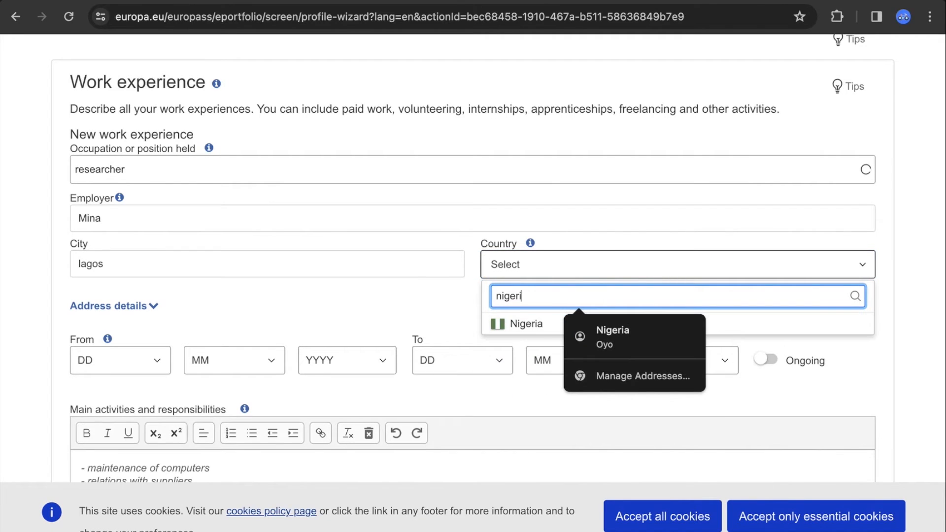
{"action": "left_click", "coordinate": [534, 324]}
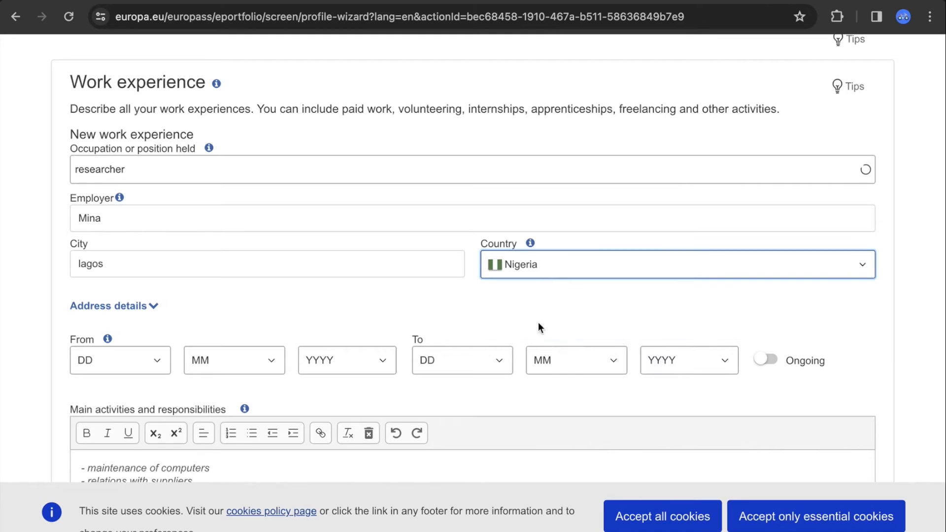
Set the start date to 2/8/2021 and mark the job as ongoing
{"action": "left_click", "coordinate": [156, 370]}
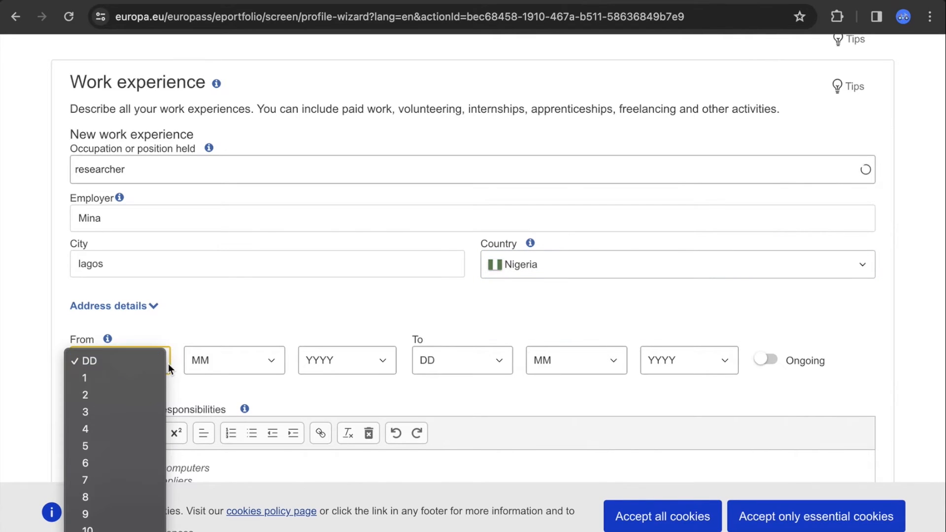
{"action": "left_click", "coordinate": [146, 393]}
{"action": "left_click", "coordinate": [275, 372]}
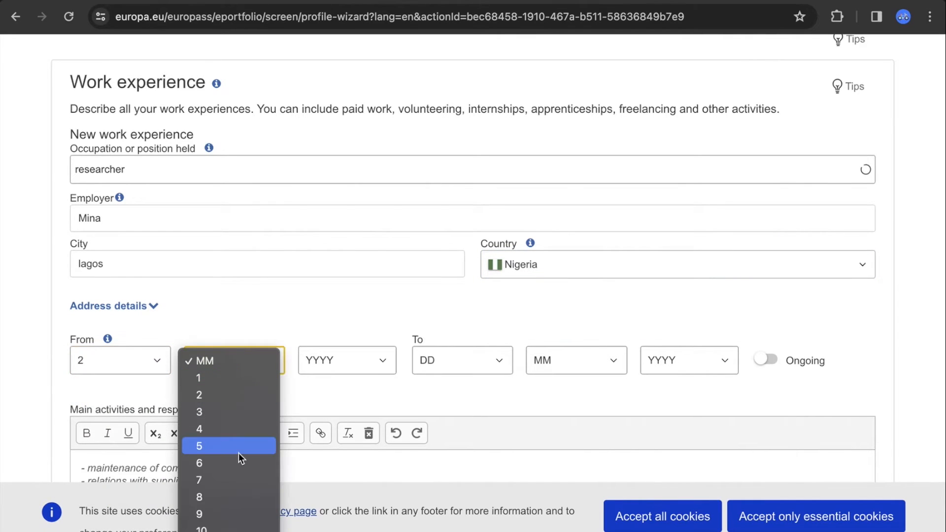
{"action": "left_click", "coordinate": [240, 495]}
{"action": "left_click", "coordinate": [369, 364]}
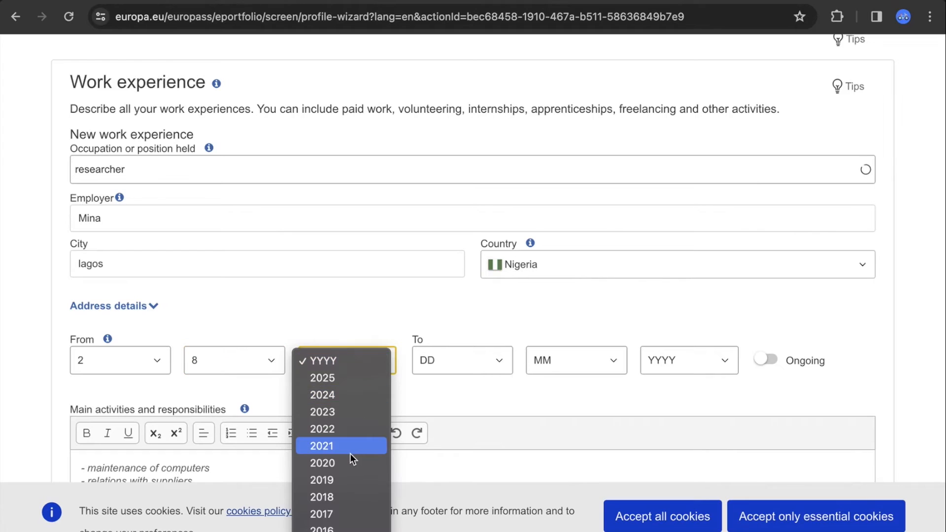
{"action": "left_click", "coordinate": [350, 454]}
{"action": "left_click", "coordinate": [497, 362]}
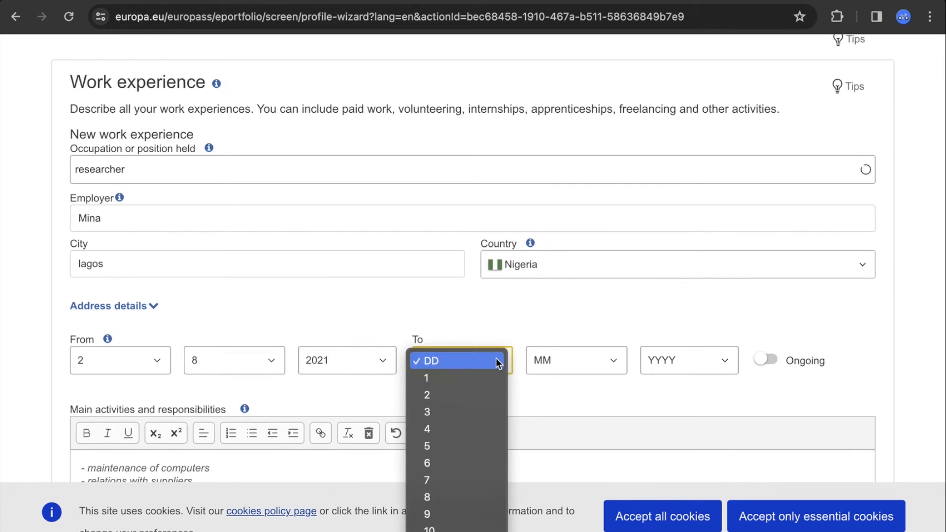
{"action": "left_click", "coordinate": [551, 305]}
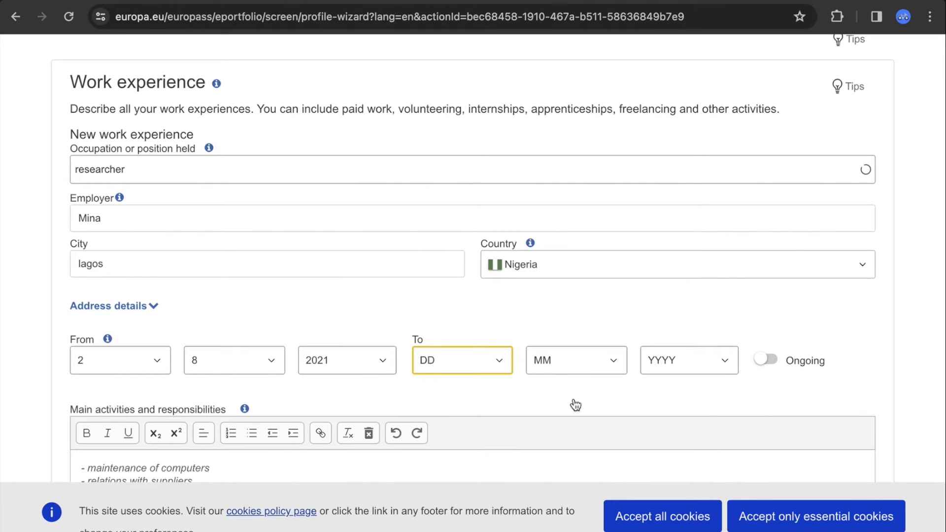
{"action": "left_click", "coordinate": [766, 360]}
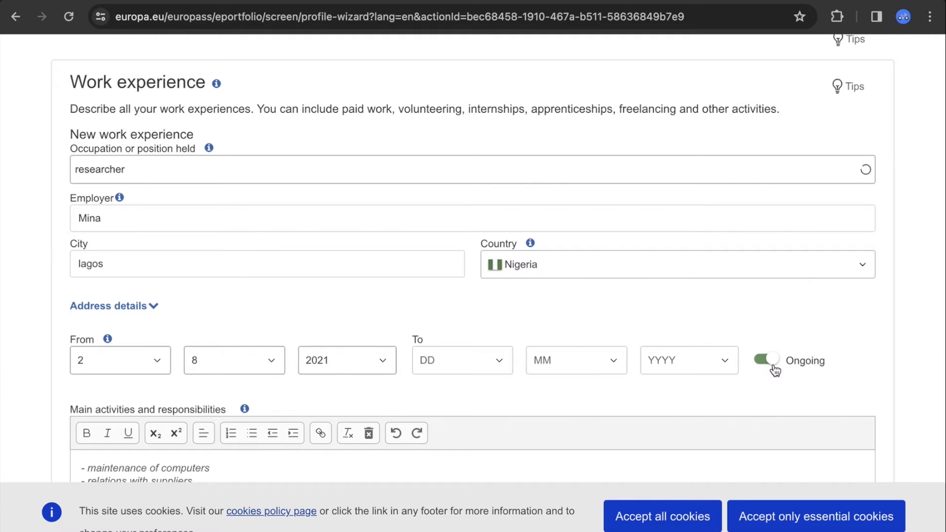
Keep the three activities (computers, suppliers, Ice Hockey coaching), undoing an accidental overwrite
{"action": "scroll", "coordinate": [937, 343], "scroll_direction": "down", "scroll_amount": 4}
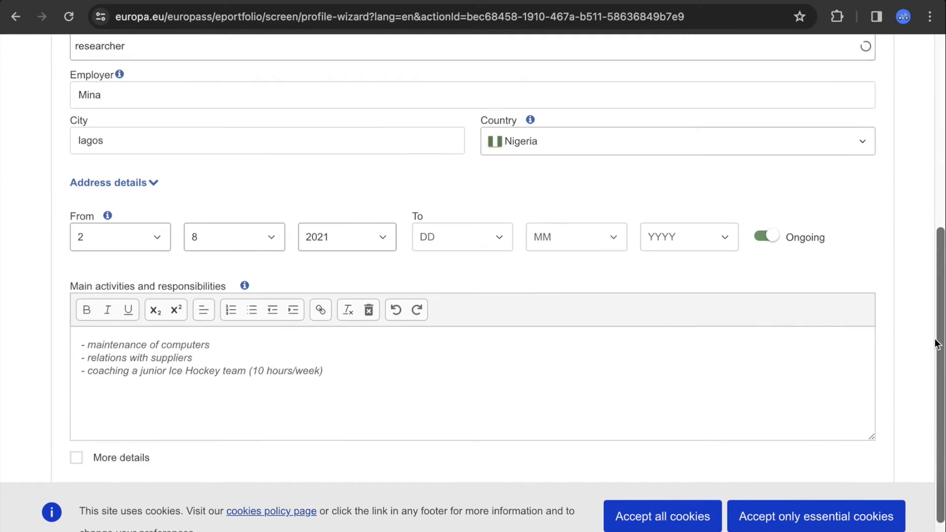
{"action": "left_click", "coordinate": [222, 288]}
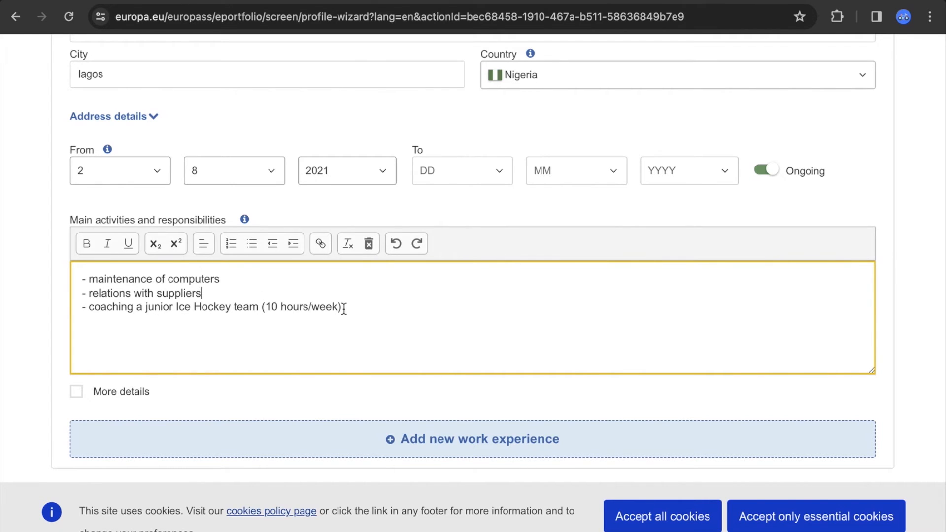
{"action": "left_click_drag", "start_coordinate": [344, 308], "coordinate": [92, 282]}
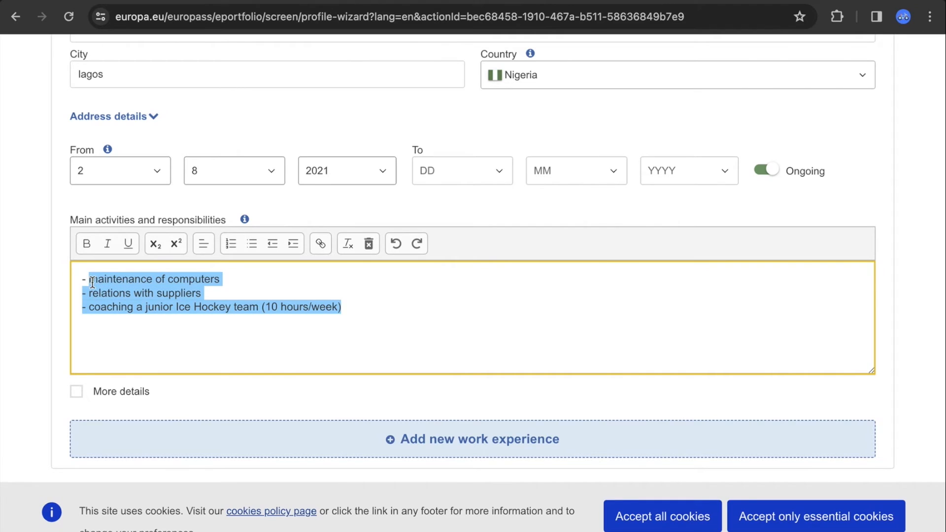
{"action": "type", "text": "ca"}
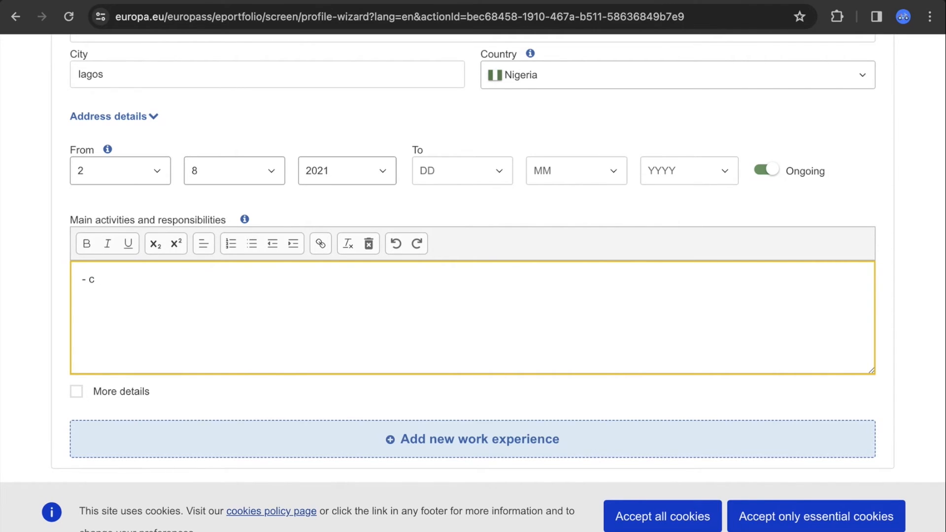
{"action": "key", "text": "ctrl+z"}
{"action": "key", "text": "ctrl+z"}
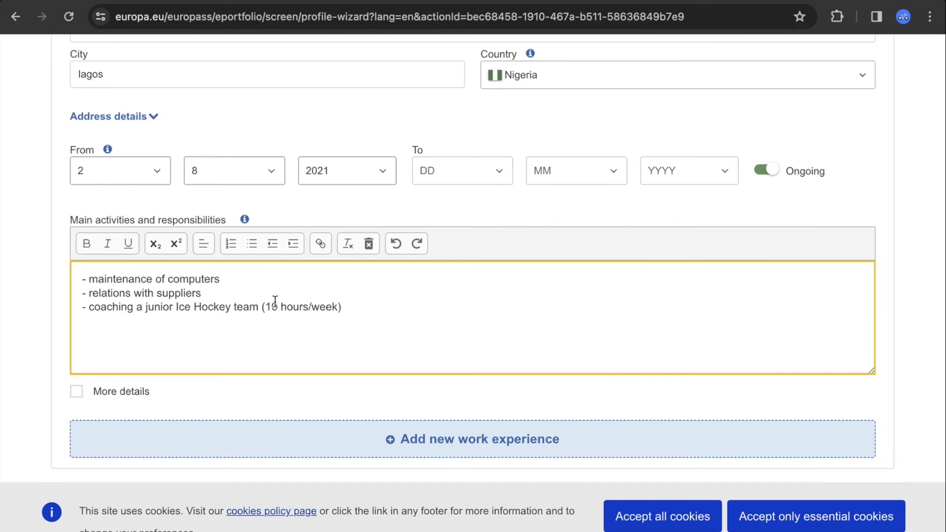
{"action": "left_click", "coordinate": [934, 269]}
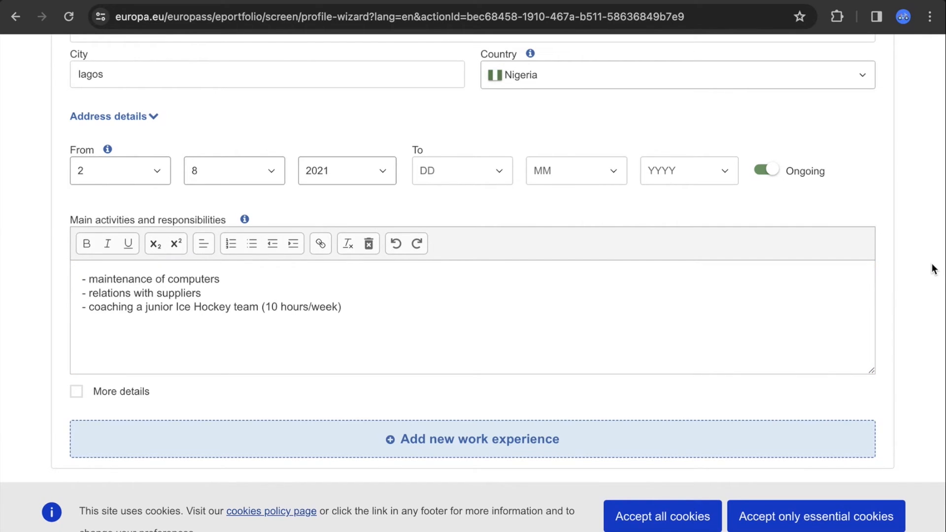
{"action": "scroll", "coordinate": [933, 266], "scroll_direction": "up", "scroll_amount": 1}
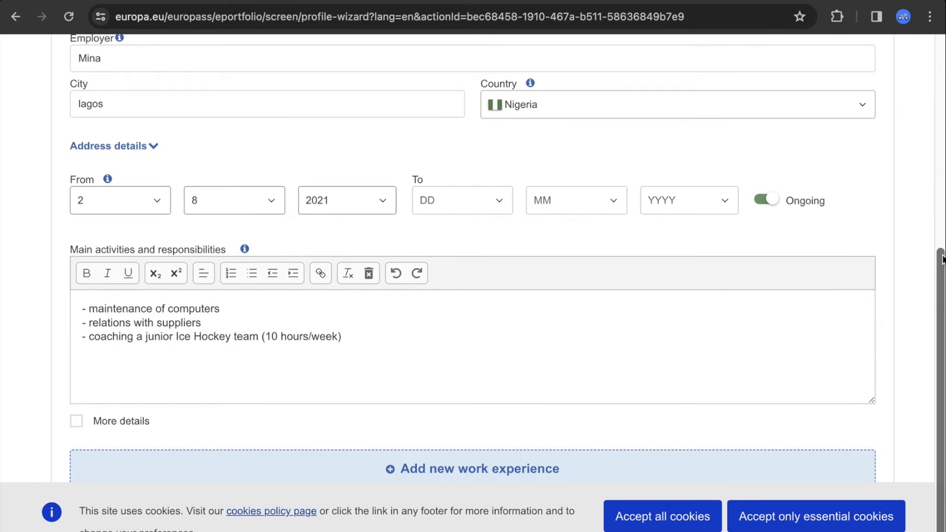
{"action": "scroll", "coordinate": [942, 266], "scroll_direction": "down", "scroll_amount": 1}
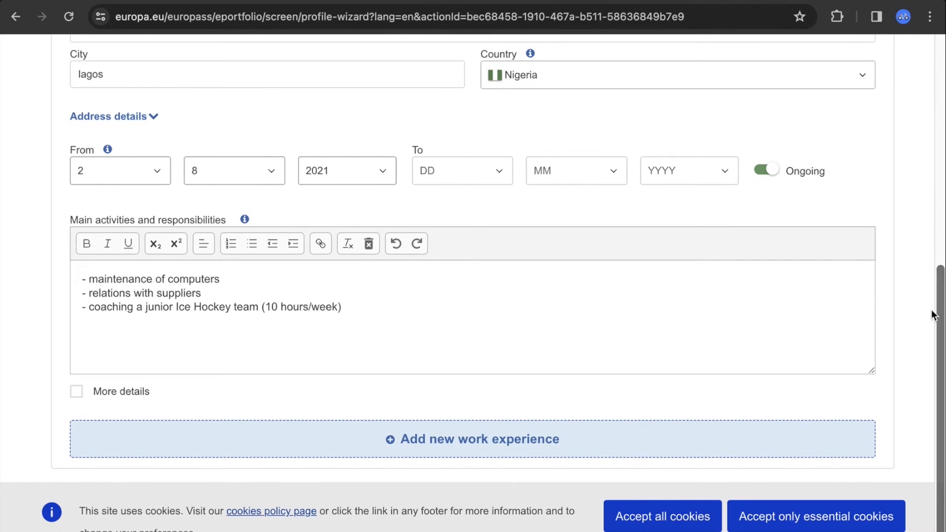
Save the researcher job via 'Add new work experience' and check the saved entry
{"action": "left_click", "coordinate": [543, 444]}
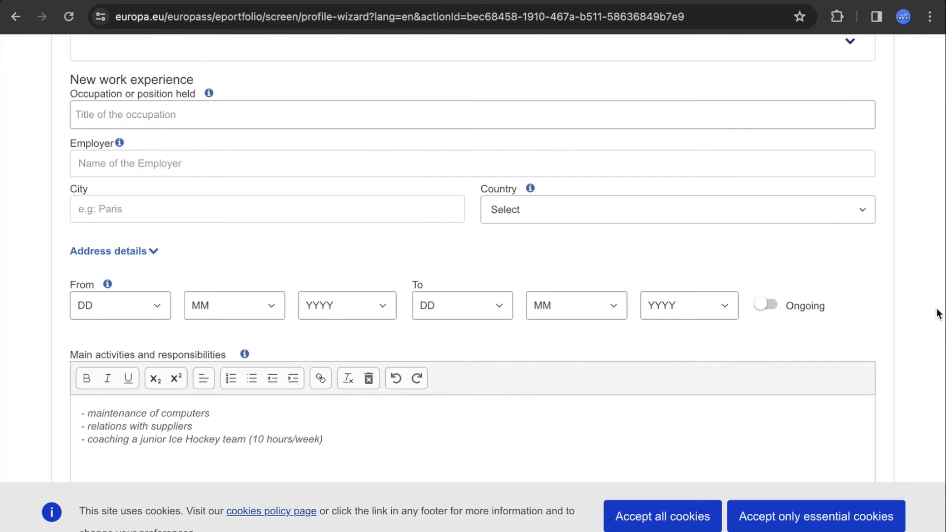
{"action": "scroll", "coordinate": [938, 313], "scroll_direction": "up", "scroll_amount": 9}
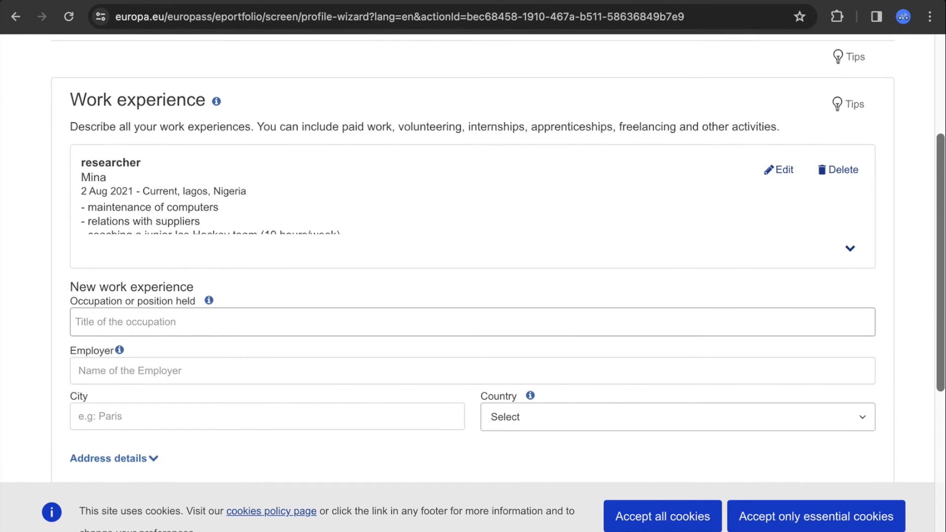
{"action": "scroll", "coordinate": [938, 314], "scroll_direction": "up", "scroll_amount": 3}
{"action": "scroll", "coordinate": [940, 467], "scroll_direction": "down", "scroll_amount": 10}
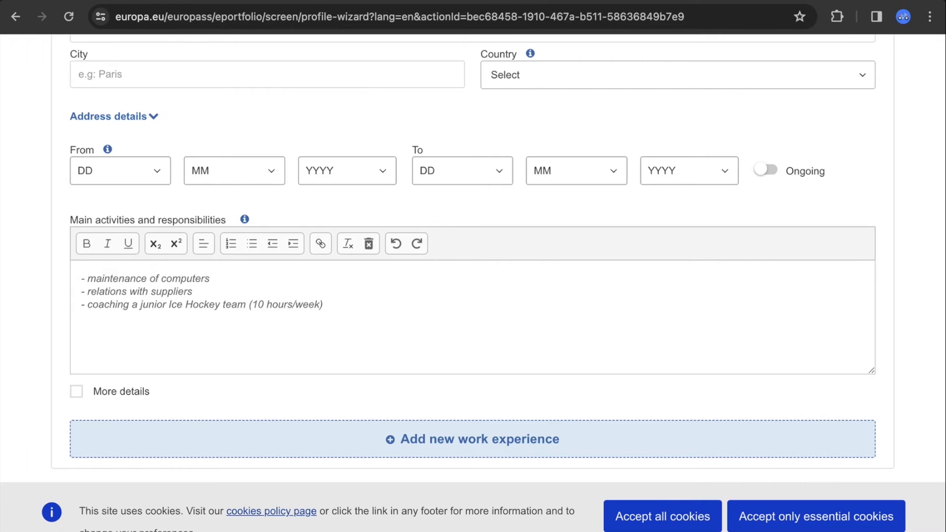
{"action": "scroll", "coordinate": [498, 283], "scroll_direction": "up", "scroll_amount": 1}
{"action": "scroll", "coordinate": [474, 283], "scroll_direction": "up", "scroll_amount": 7}
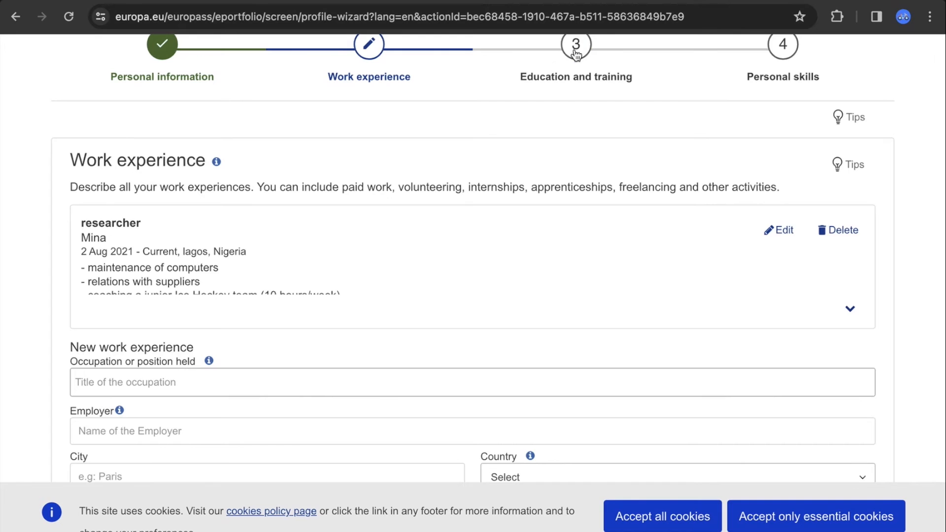
On Education and training, enter Bachelor of Science (BSc), organisation ABU and city 'za'
{"action": "left_click", "coordinate": [576, 54]}
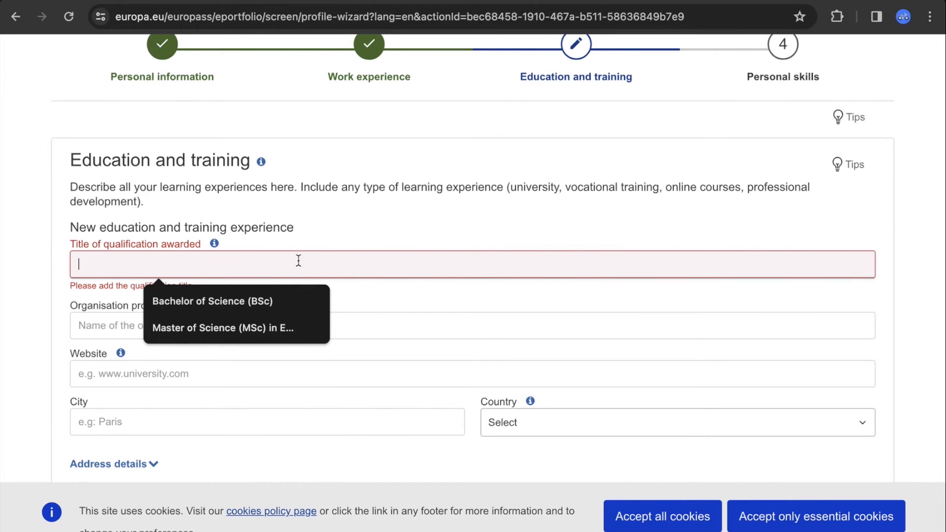
{"action": "left_click", "coordinate": [264, 292]}
{"action": "key", "text": "Tab"}
{"action": "type", "text": "ABU"}
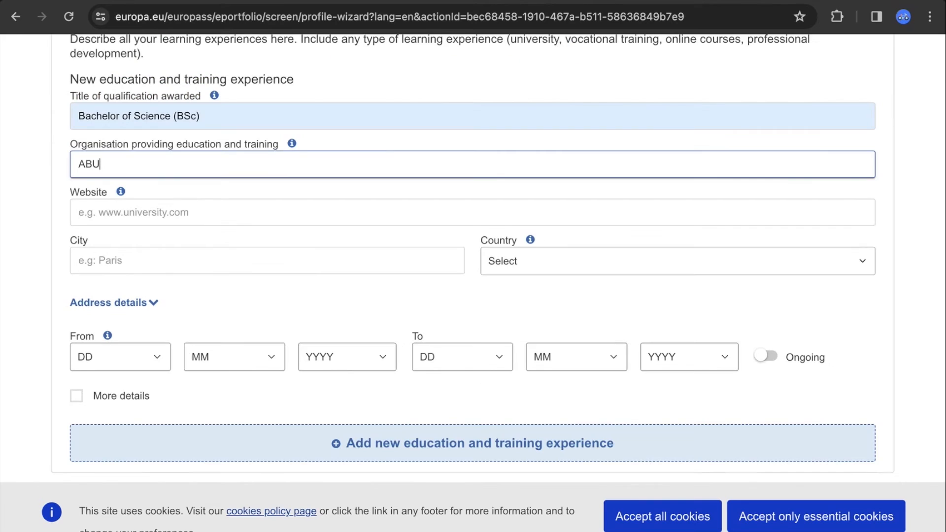
{"action": "key", "text": "Tab"}
{"action": "key", "text": "Tab"}
{"action": "type", "text": "za"}
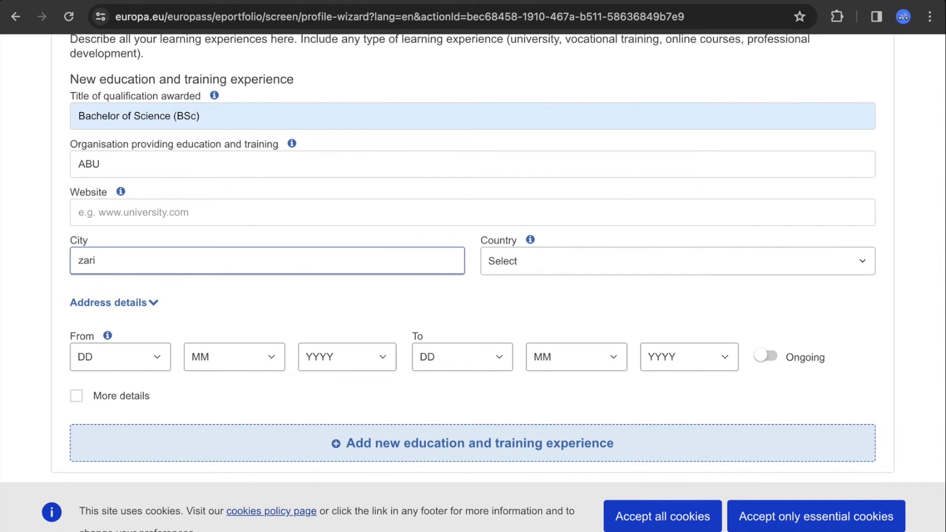
Search 'nigeri' in the Country list and select Nigeria
{"action": "left_click", "coordinate": [547, 259]}
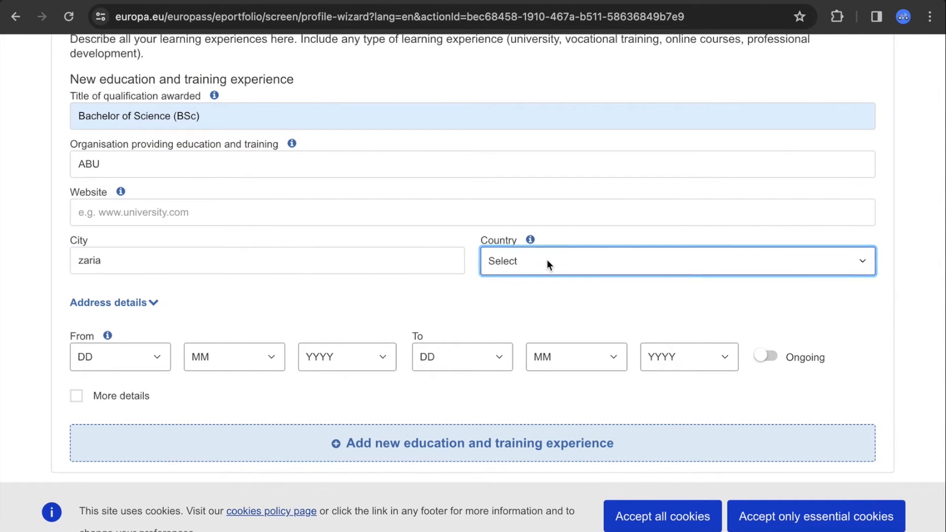
{"action": "left_click", "coordinate": [608, 268]}
{"action": "type", "text": "ni"}
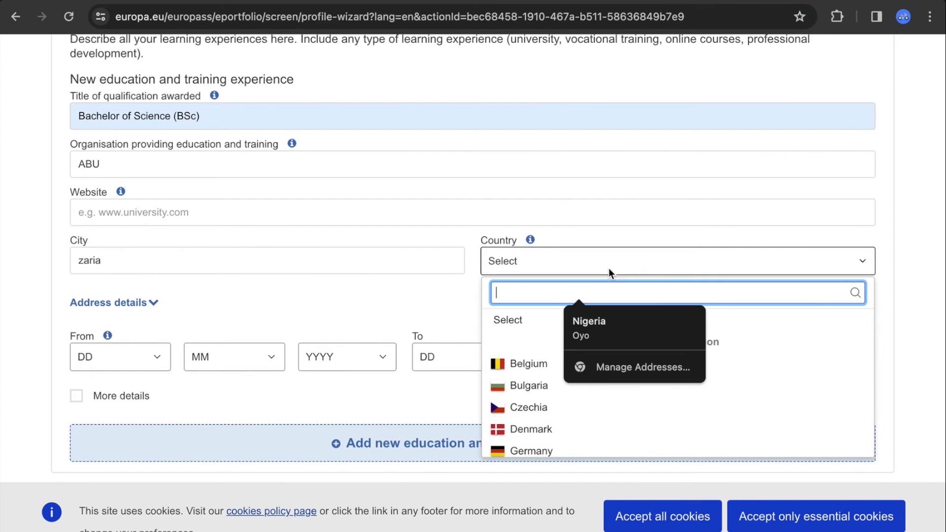
{"action": "type", "text": "geri"}
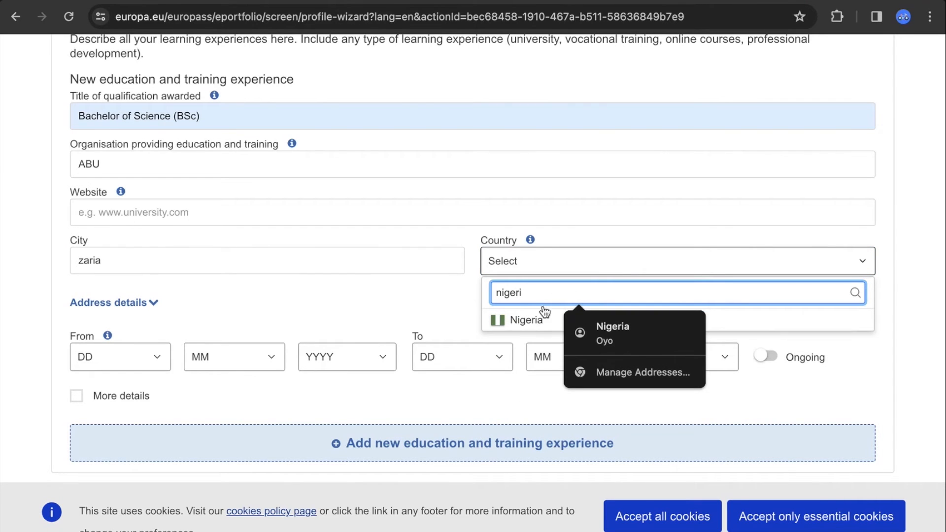
{"action": "left_click", "coordinate": [537, 319]}
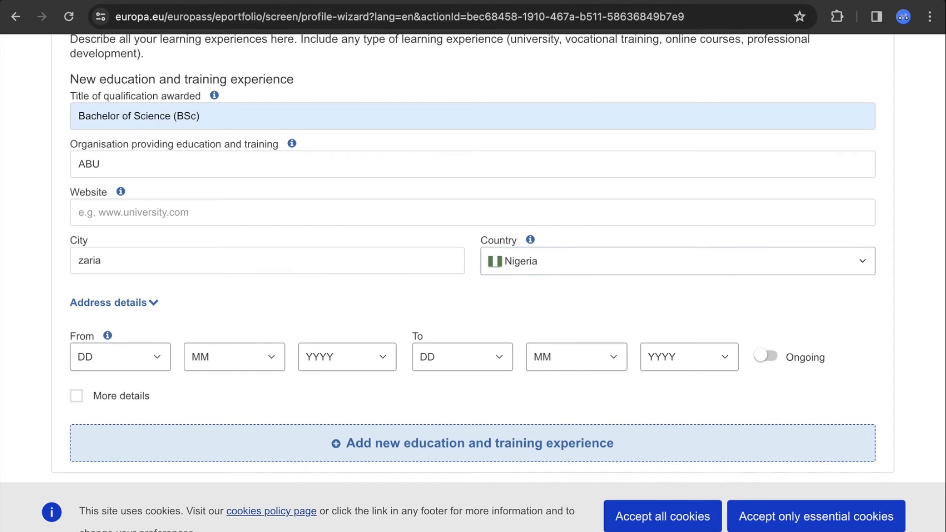
{"action": "scroll", "coordinate": [473, 266], "scroll_direction": "down", "scroll_amount": 1}
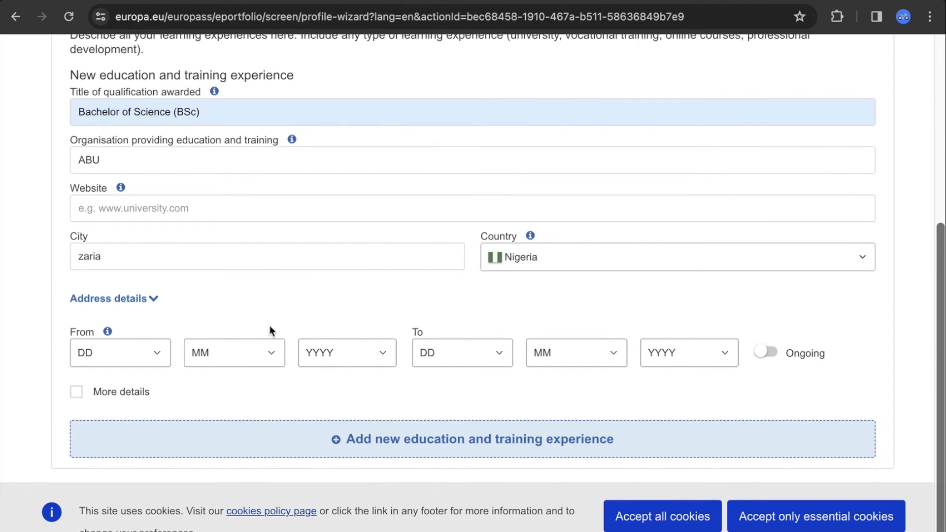
Set the BSc start date to 7/7/2013
{"action": "left_click", "coordinate": [154, 355]}
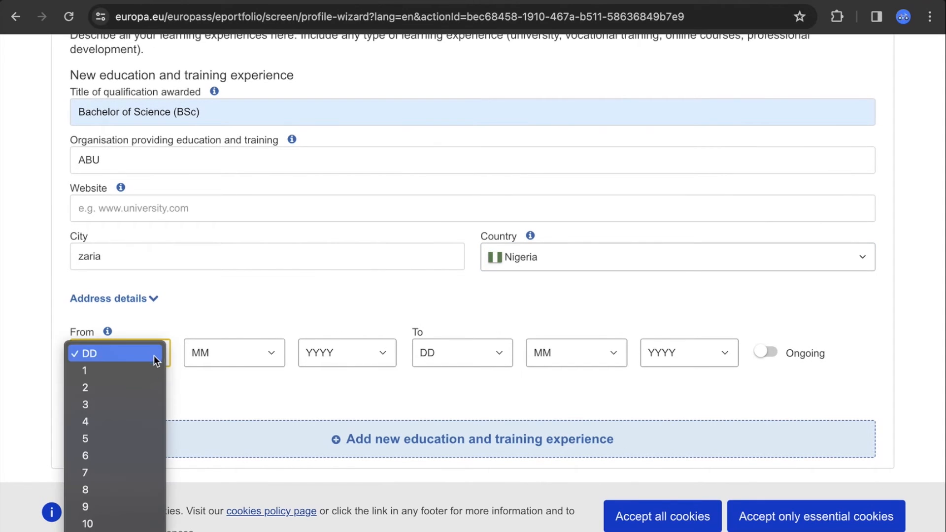
{"action": "left_click", "coordinate": [111, 471]}
{"action": "left_click", "coordinate": [252, 353]}
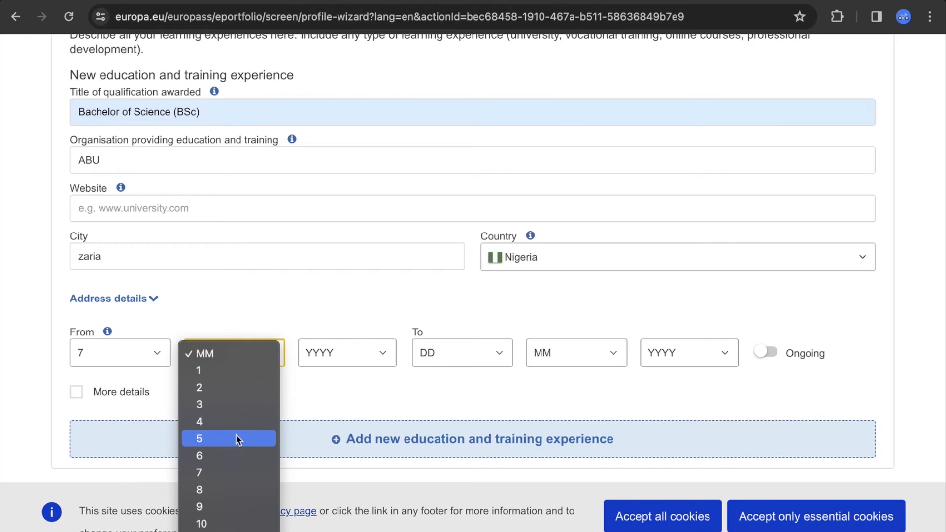
{"action": "left_click", "coordinate": [224, 471]}
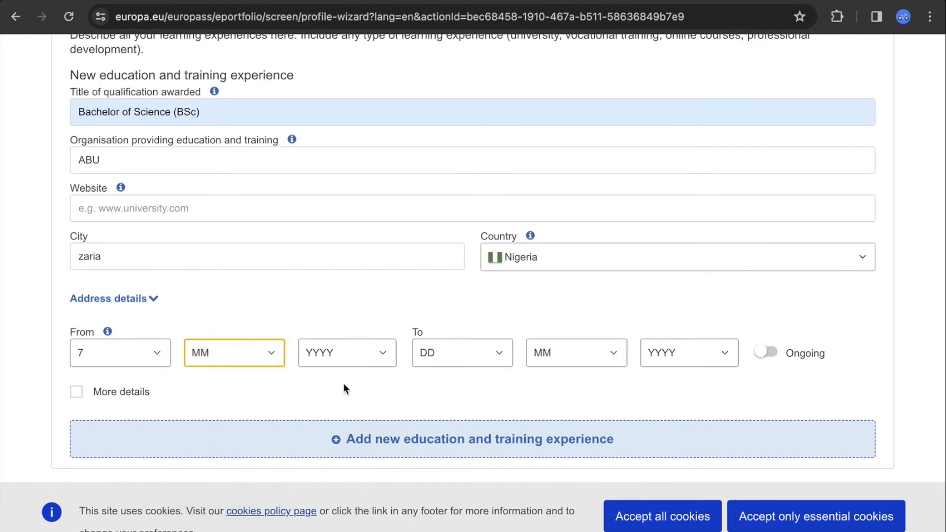
{"action": "left_click", "coordinate": [378, 352]}
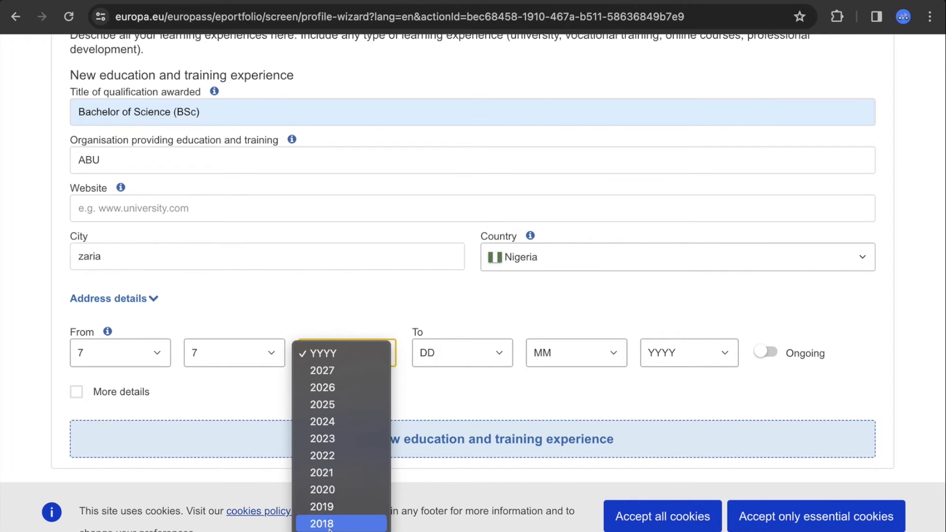
{"action": "scroll", "coordinate": [335, 530], "scroll_direction": "down", "scroll_amount": 4}
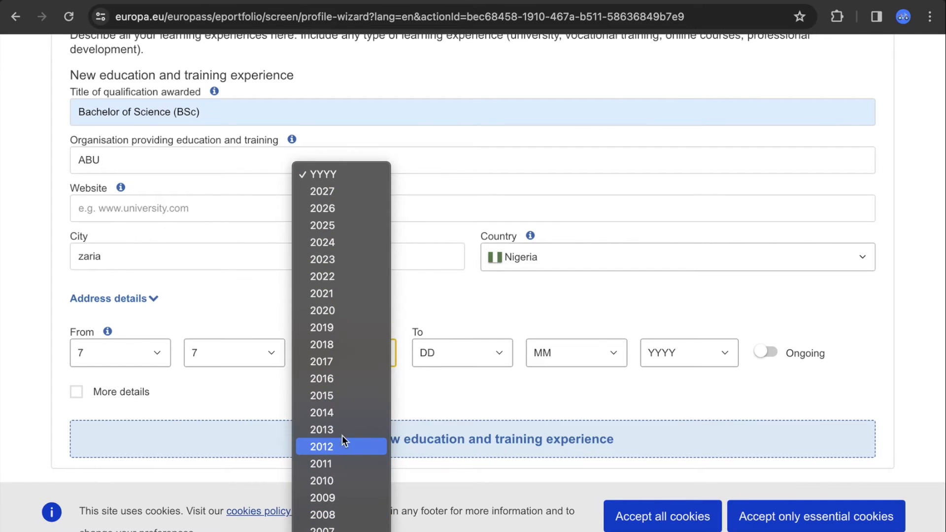
{"action": "left_click", "coordinate": [342, 431]}
Set the BSc end date to 1/11/2017
{"action": "left_click", "coordinate": [471, 351]}
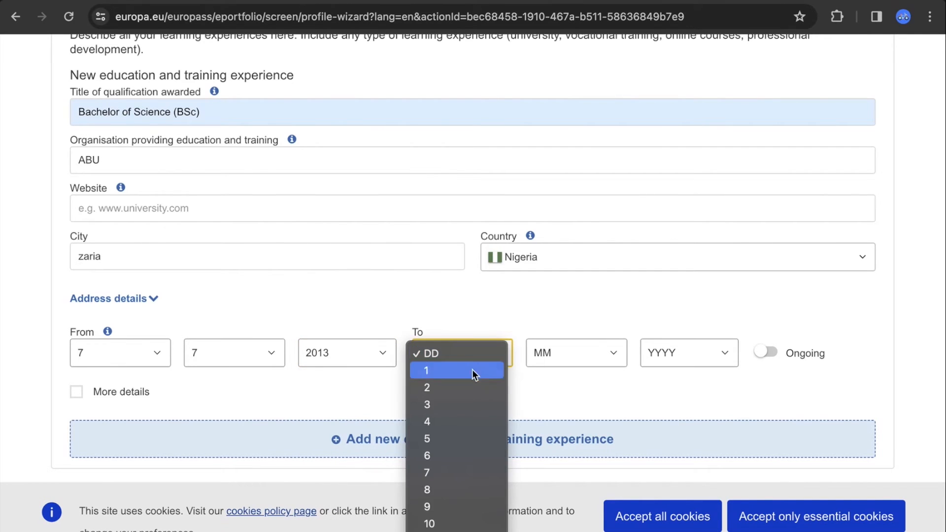
{"action": "left_click", "coordinate": [468, 374]}
{"action": "left_click", "coordinate": [554, 348]}
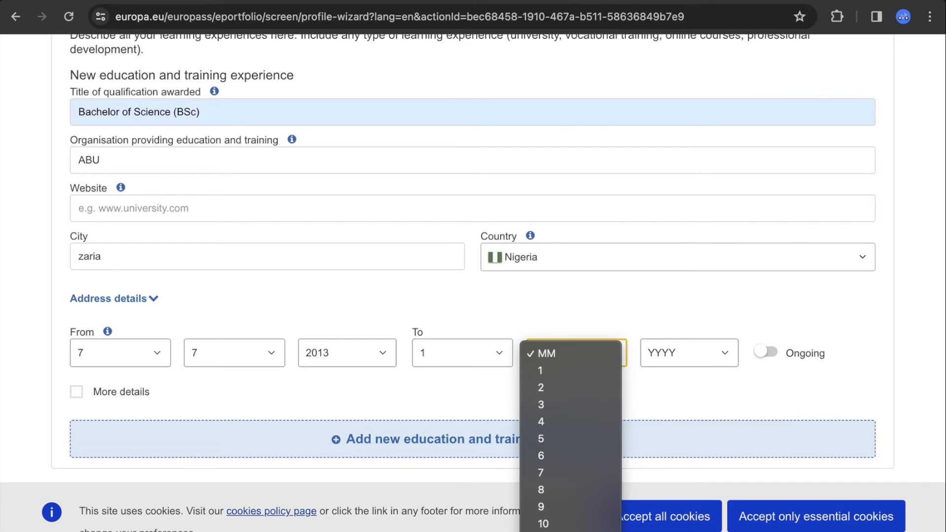
{"action": "left_click", "coordinate": [556, 528]}
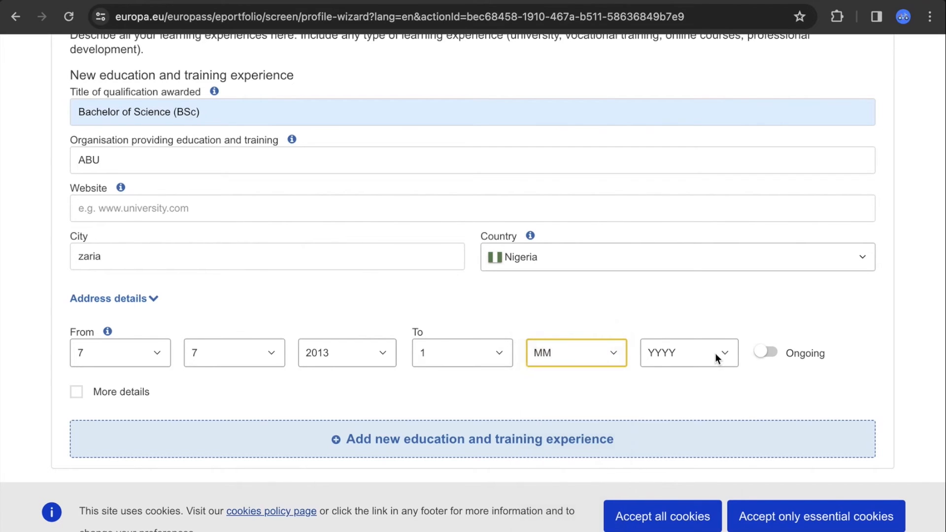
{"action": "left_click", "coordinate": [661, 354]}
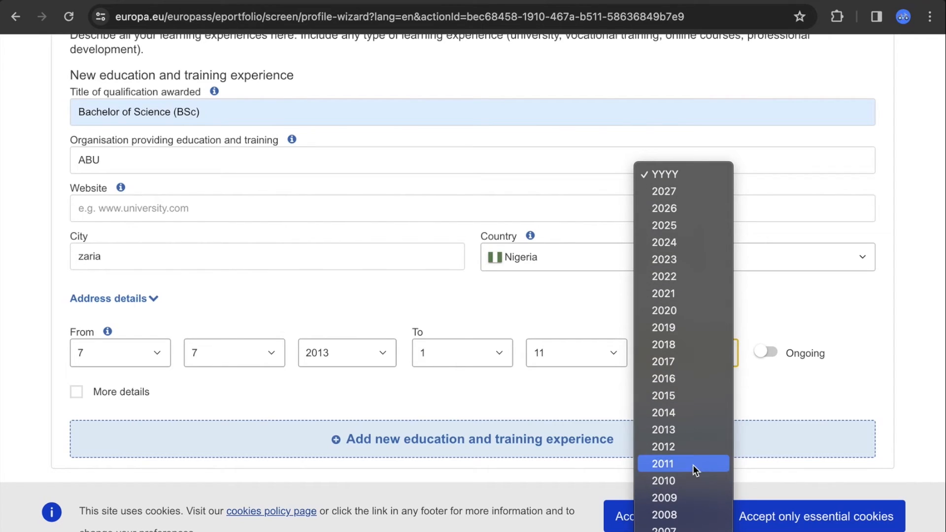
{"action": "left_click", "coordinate": [672, 364]}
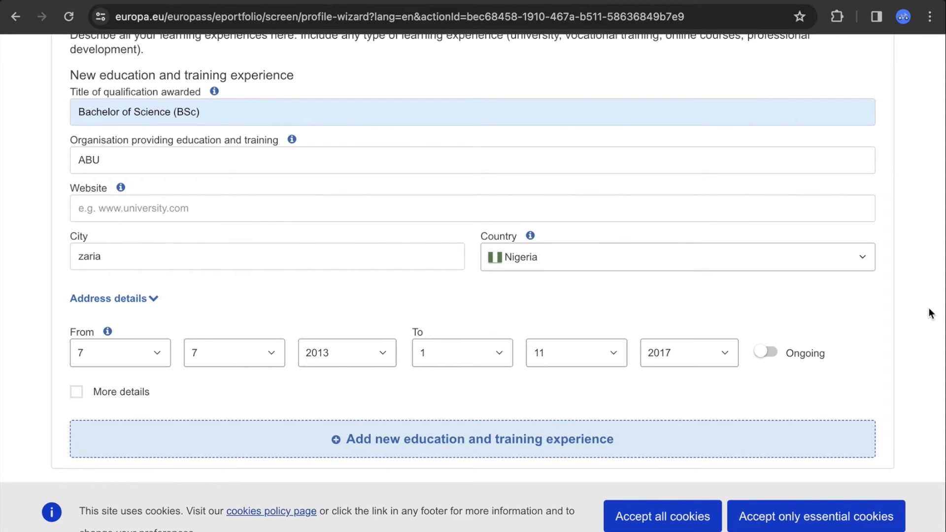
{"action": "scroll", "coordinate": [930, 313], "scroll_direction": "up", "scroll_amount": 5}
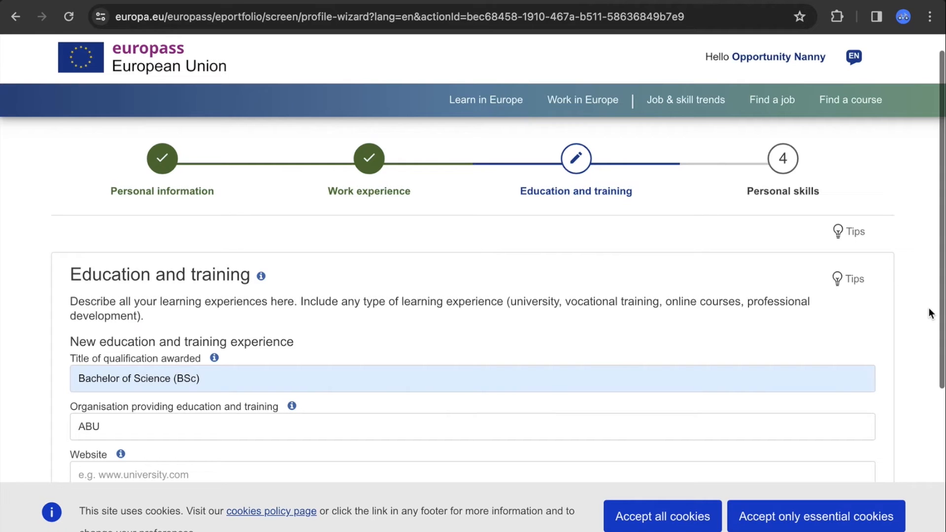
Go to the Personal skills step and set English as the mother tongue
{"action": "left_click_drag", "start_coordinate": [942, 216], "coordinate": [937, 181]}
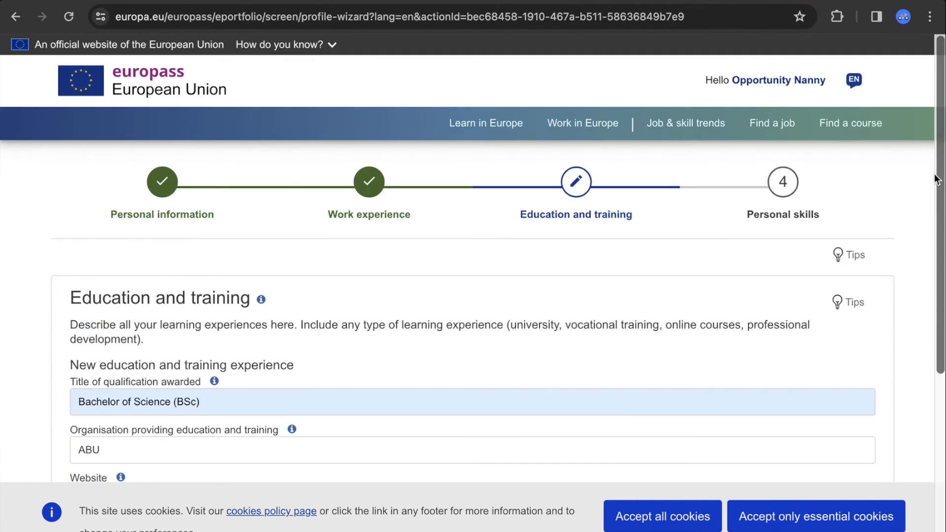
{"action": "left_click", "coordinate": [785, 183]}
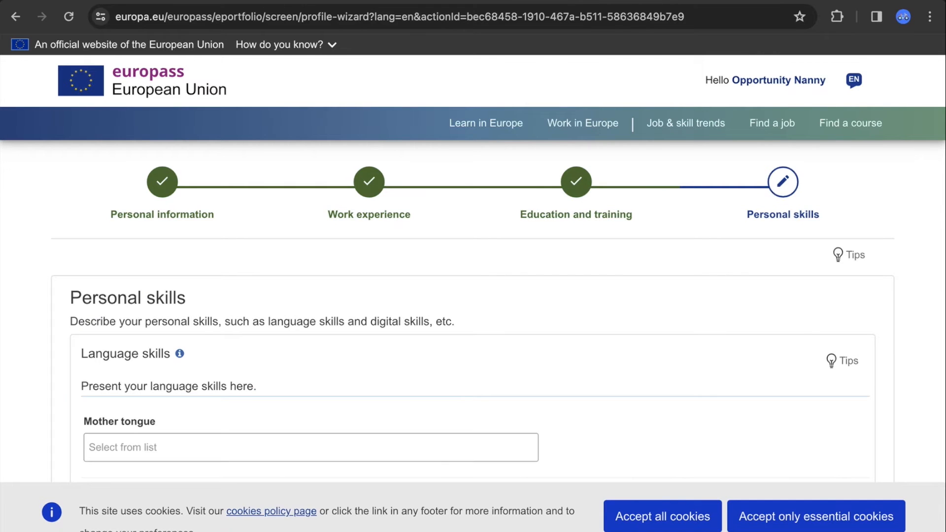
{"action": "scroll", "coordinate": [309, 245], "scroll_direction": "down", "scroll_amount": 4}
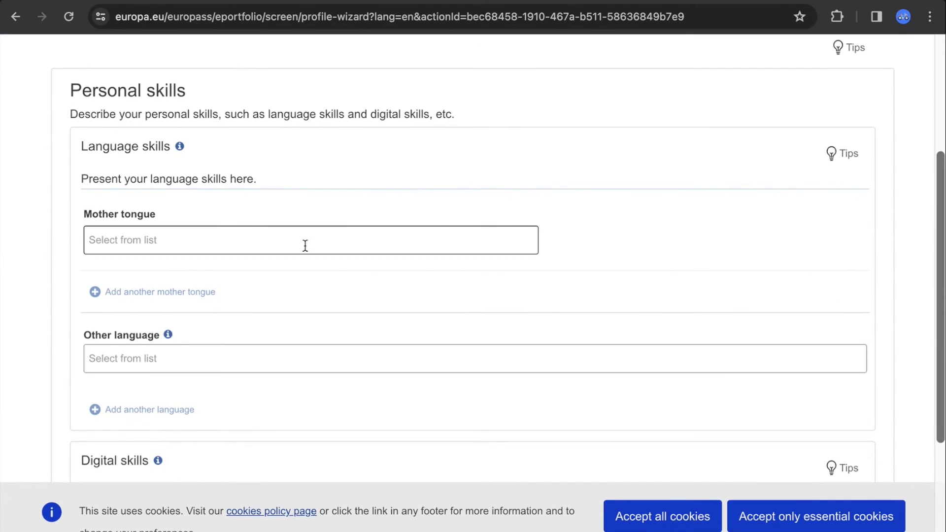
{"action": "left_click", "coordinate": [304, 246]}
{"action": "type", "text": "E"}
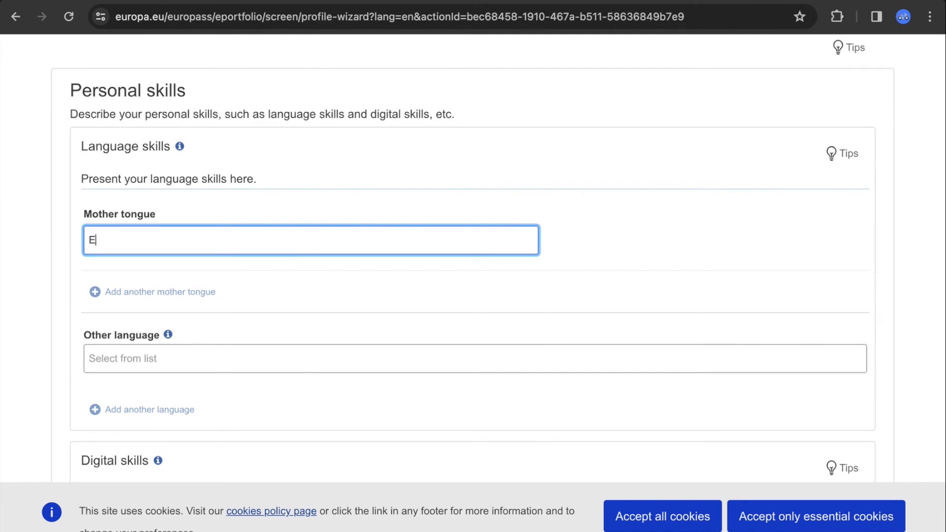
{"action": "type", "text": "nglish"}
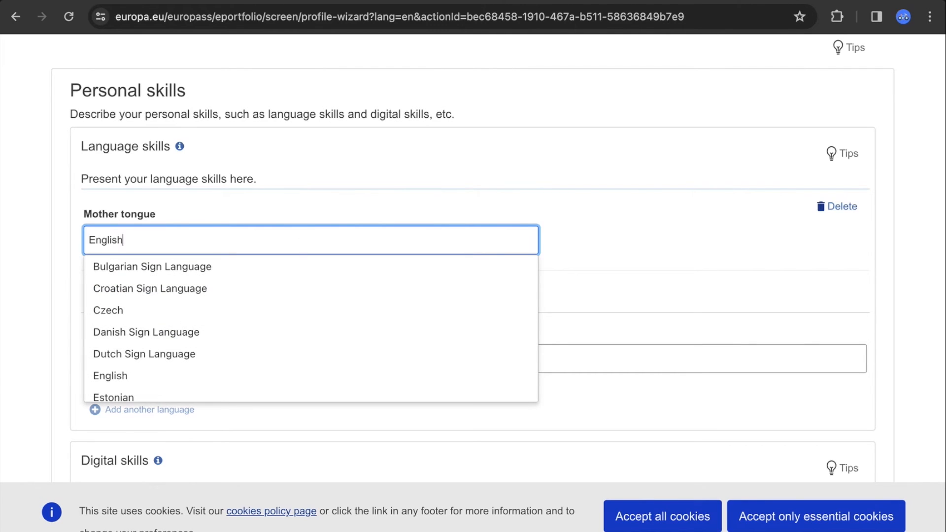
{"action": "left_click", "coordinate": [163, 271]}
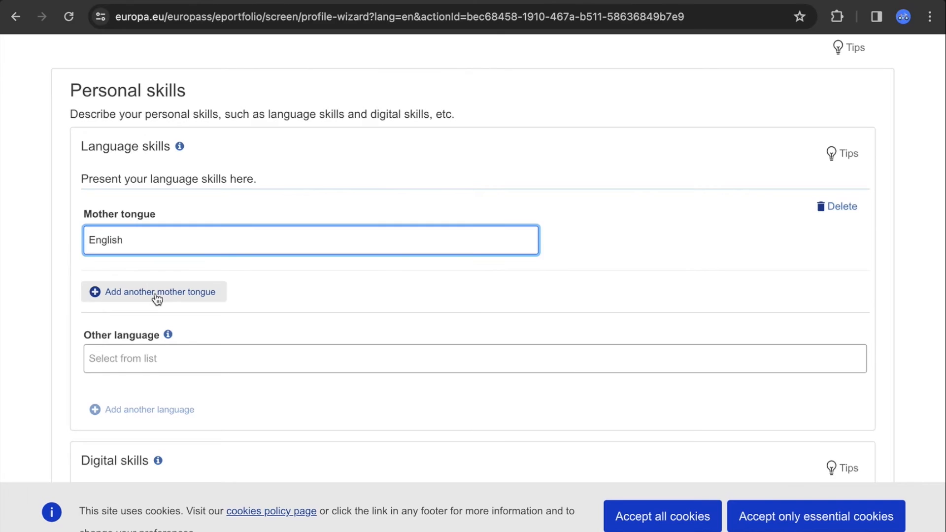
Add Hausa as a second mother tongue, leaving the other-language entry blank
{"action": "left_click", "coordinate": [161, 292]}
{"action": "type", "text": "Hausa"}
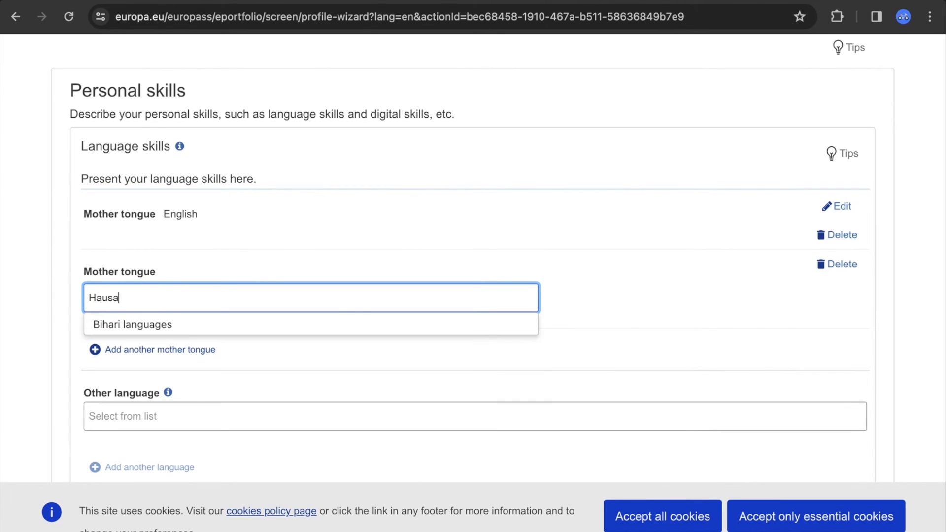
{"action": "left_click", "coordinate": [669, 308]}
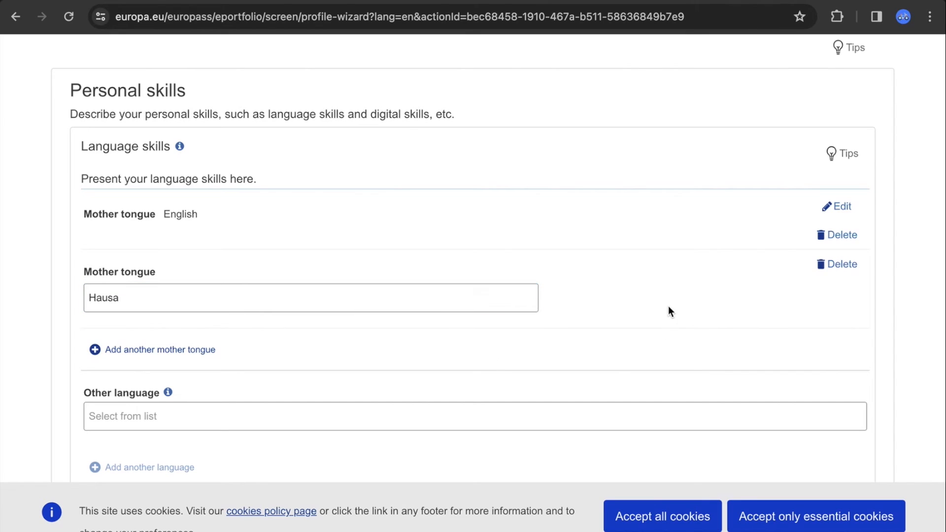
{"action": "scroll", "coordinate": [941, 333], "scroll_direction": "down", "scroll_amount": 4}
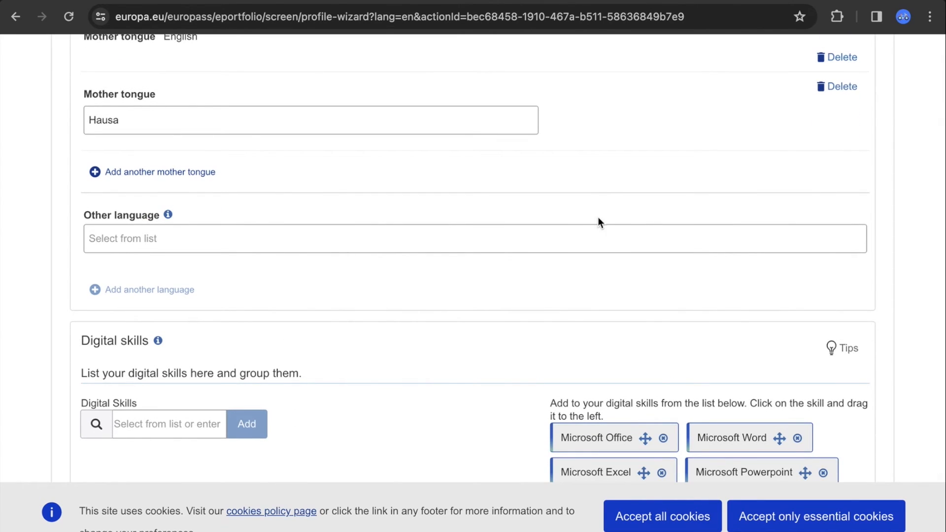
{"action": "scroll", "coordinate": [942, 231], "scroll_direction": "up", "scroll_amount": 1}
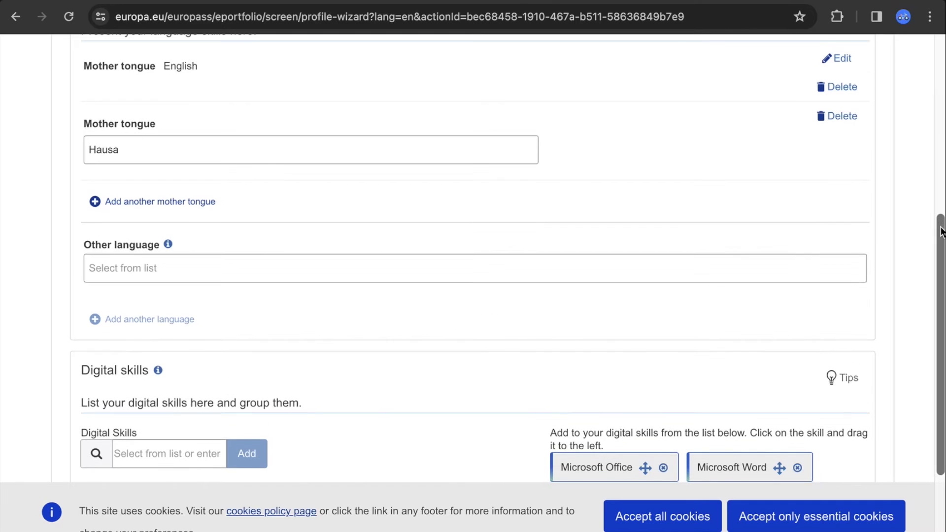
{"action": "left_click", "coordinate": [633, 268]}
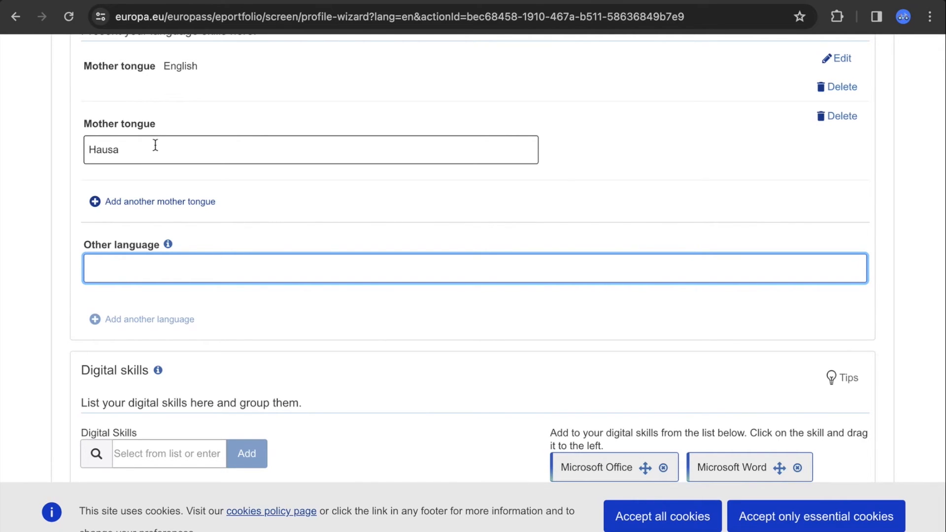
{"action": "left_click", "coordinate": [129, 151]}
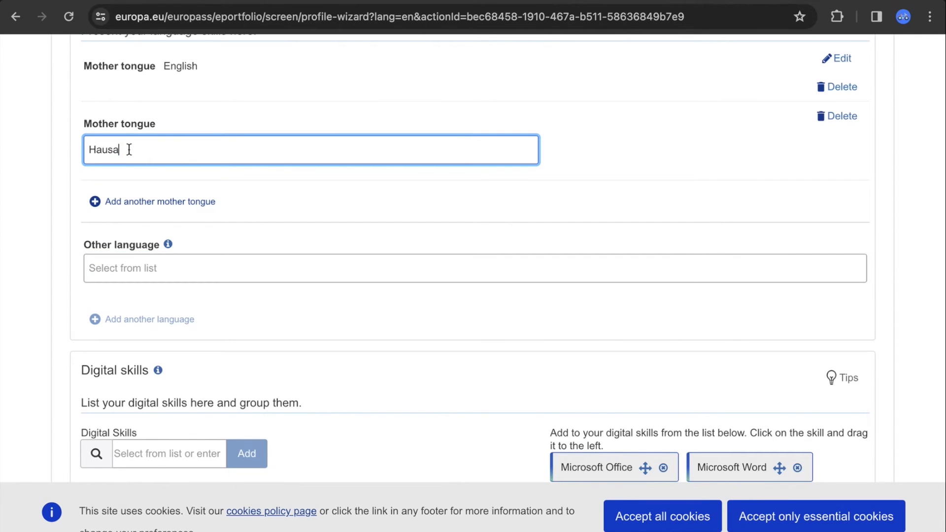
{"action": "left_click", "coordinate": [176, 268]}
{"action": "left_click", "coordinate": [929, 308]}
Remove the Microsoft Office skills and add Google Drive to the digital skills
{"action": "scroll", "coordinate": [931, 309], "scroll_direction": "down", "scroll_amount": 1}
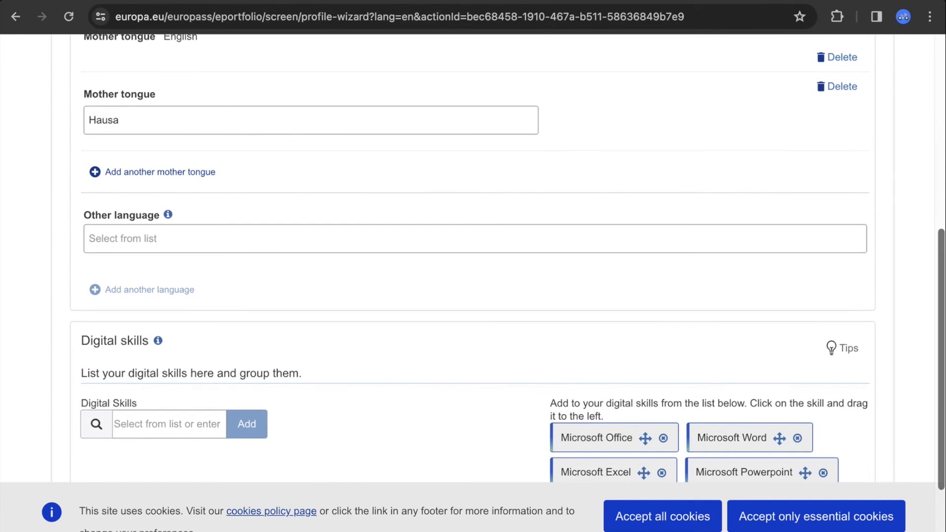
{"action": "left_click_drag", "start_coordinate": [940, 263], "coordinate": [941, 332]}
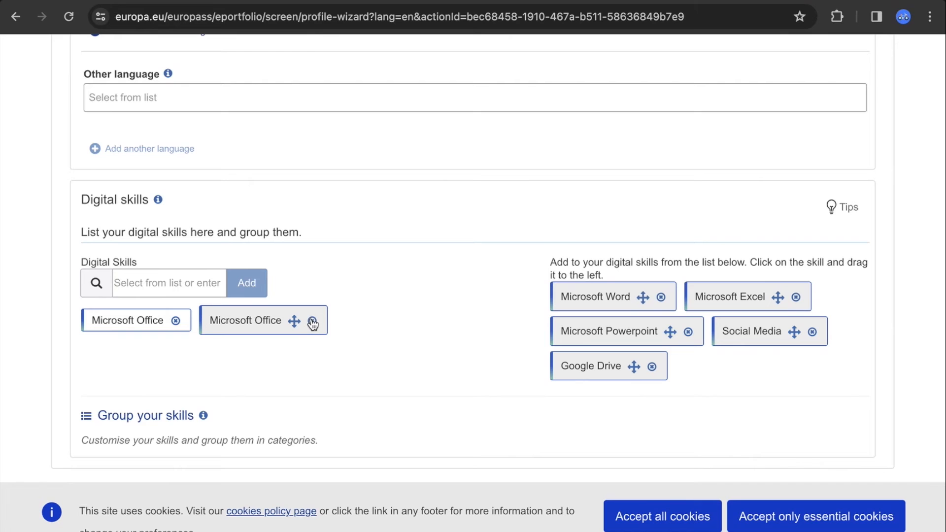
{"action": "left_click_drag", "start_coordinate": [734, 298], "coordinate": [248, 360]}
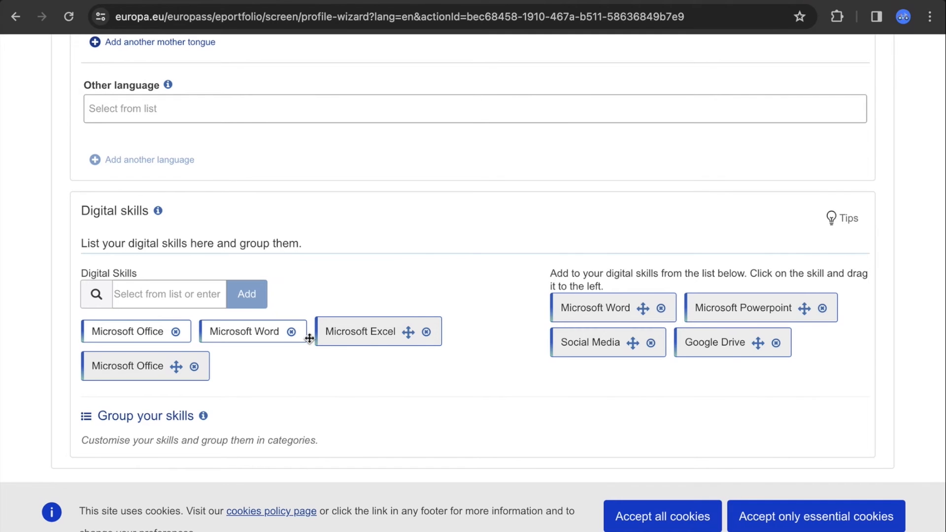
{"action": "left_click", "coordinate": [175, 332]}
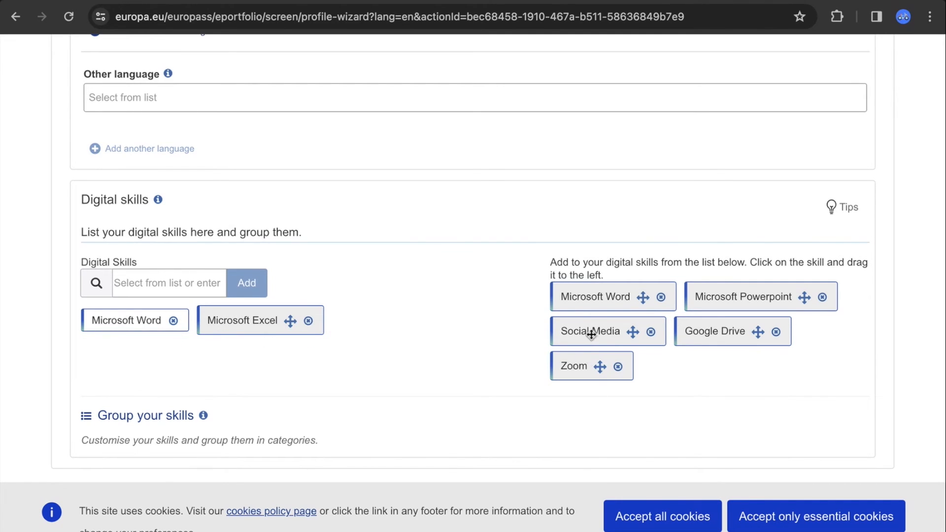
{"action": "left_click_drag", "start_coordinate": [713, 333], "coordinate": [113, 376]}
Add Adobe (Photoshop, InDesign, Dreamweaver), r and STATA - basic use as digital skills
{"action": "left_click", "coordinate": [148, 300]}
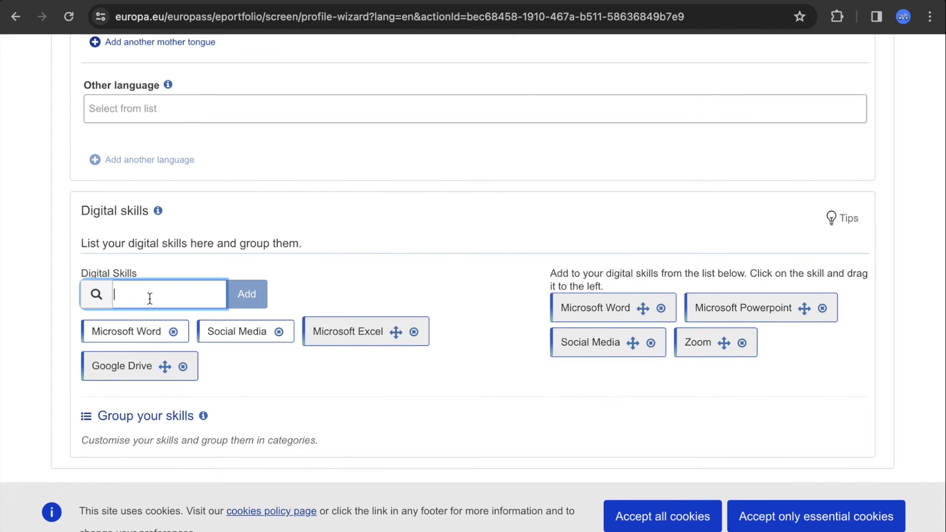
{"action": "type", "text": "photo"}
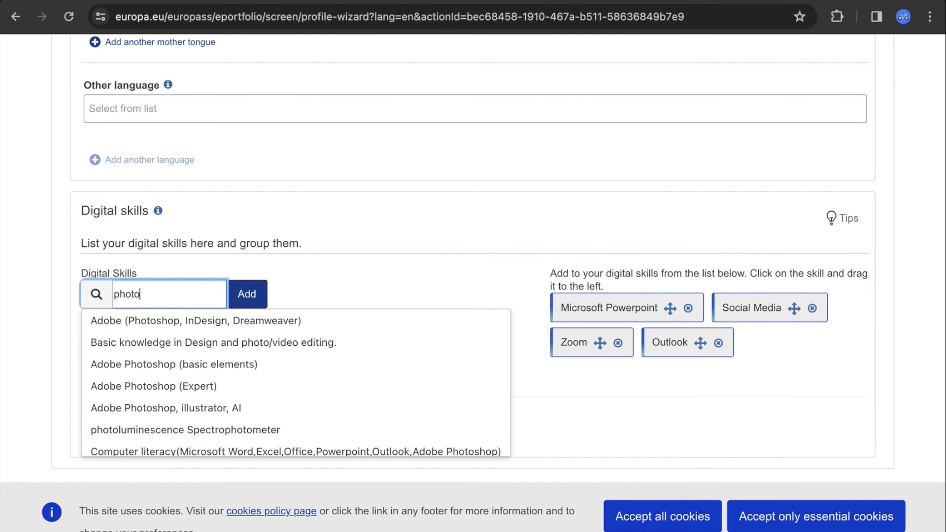
{"action": "left_click", "coordinate": [124, 320]}
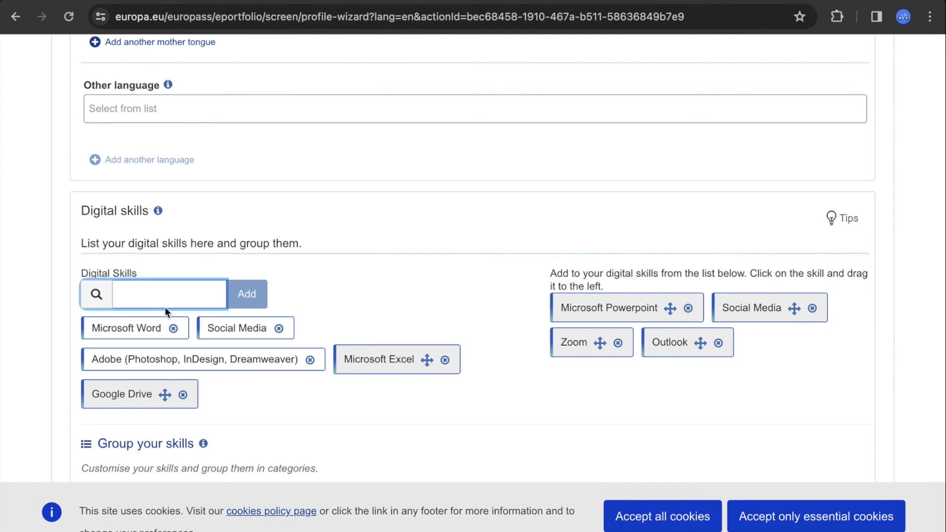
{"action": "type", "text": "r"}
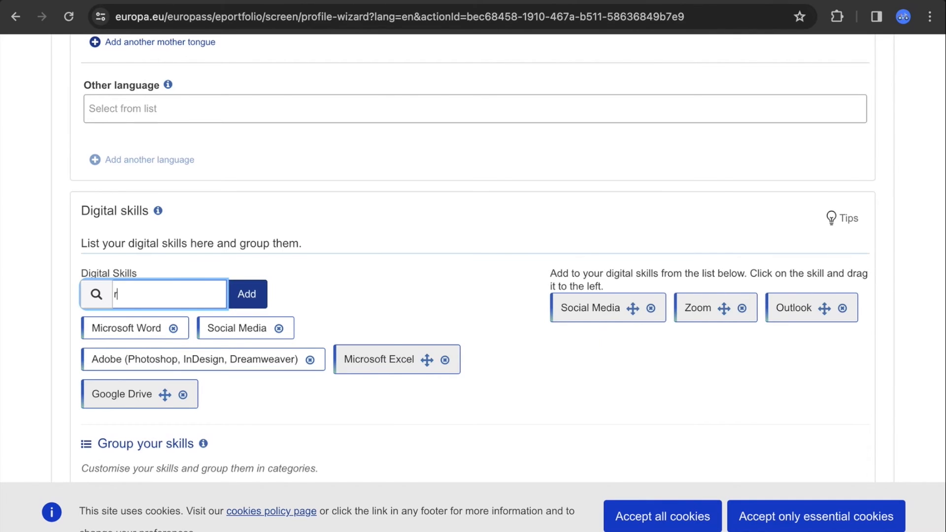
{"action": "type", "text": "s"}
{"action": "key", "text": "BackSpace"}
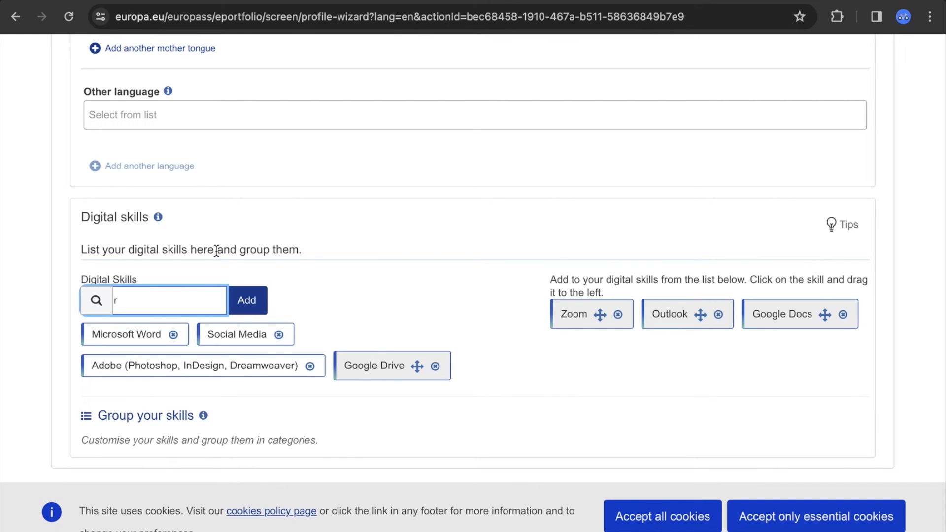
{"action": "key", "text": "Return"}
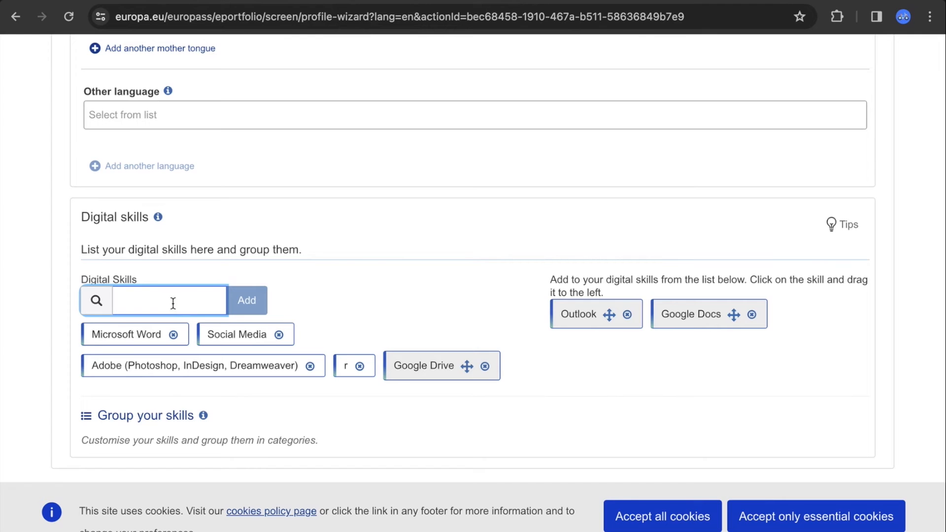
{"action": "type", "text": "stata"}
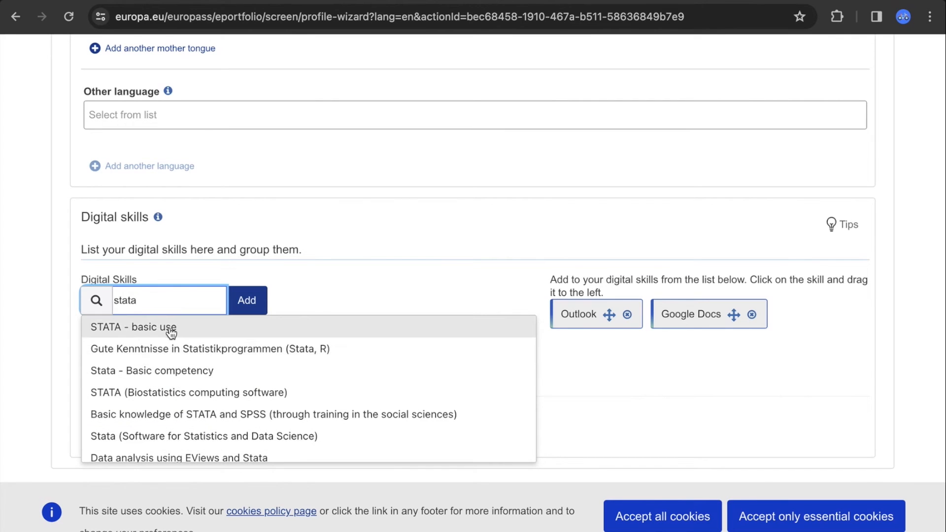
{"action": "left_click", "coordinate": [171, 329]}
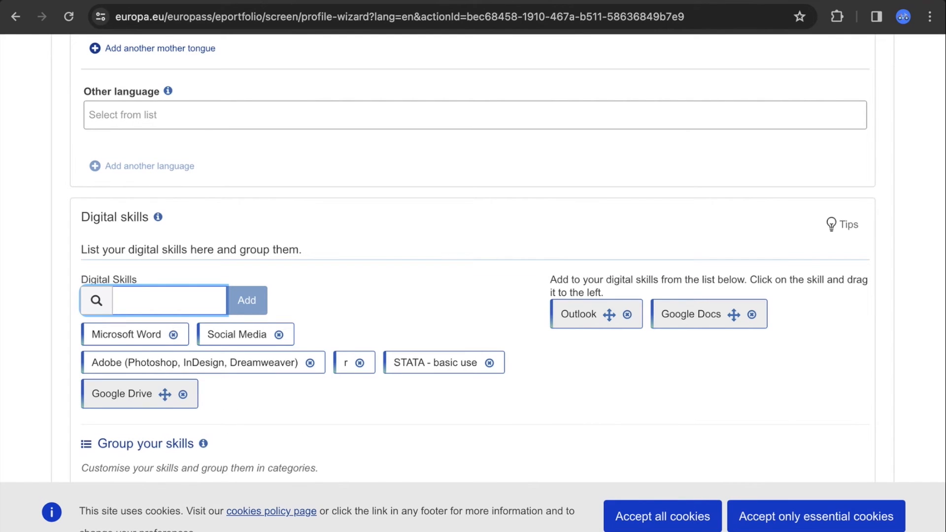
{"action": "scroll", "coordinate": [936, 352], "scroll_direction": "down", "scroll_amount": 1}
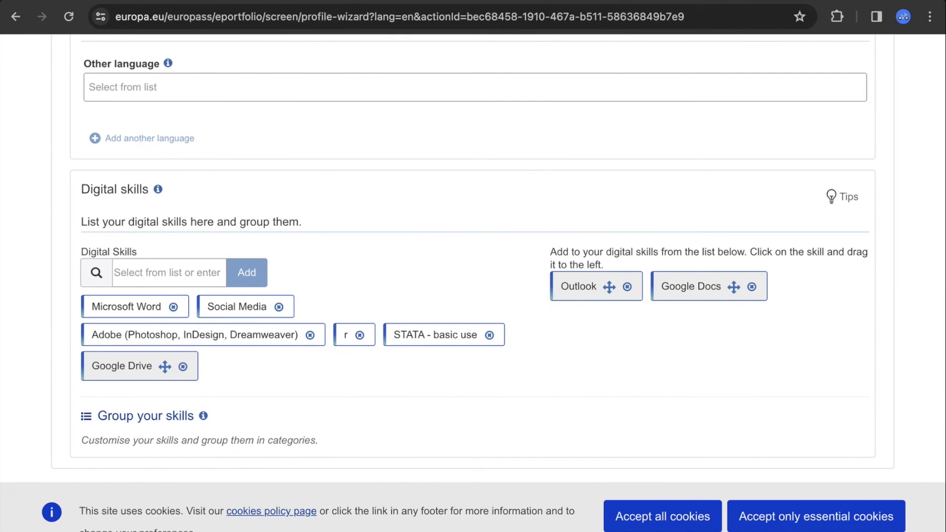
{"action": "scroll", "coordinate": [938, 404], "scroll_direction": "up", "scroll_amount": 1}
{"action": "scroll", "coordinate": [498, 261], "scroll_direction": "up", "scroll_amount": 2}
{"action": "scroll", "coordinate": [940, 362], "scroll_direction": "up", "scroll_amount": 7}
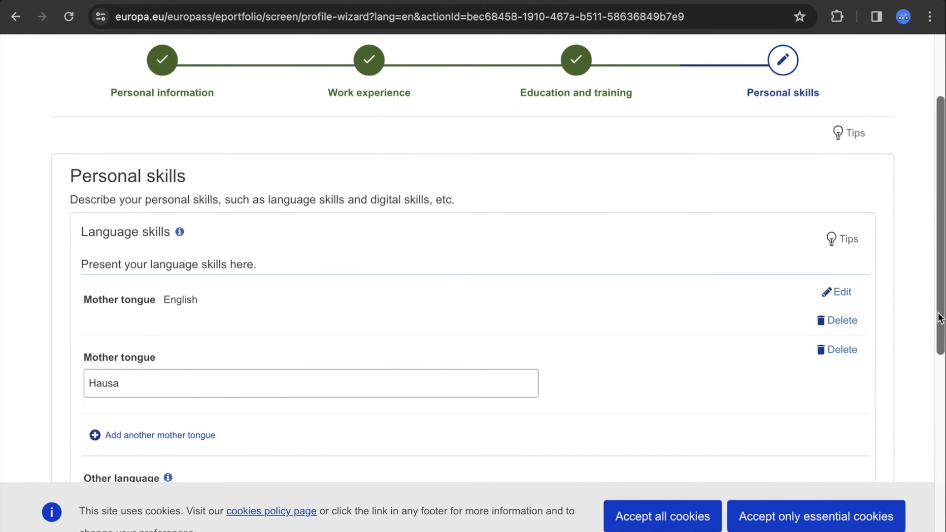
Accept only essential cookies and save the Personal skills step to finish the profile
{"action": "left_click", "coordinate": [787, 65]}
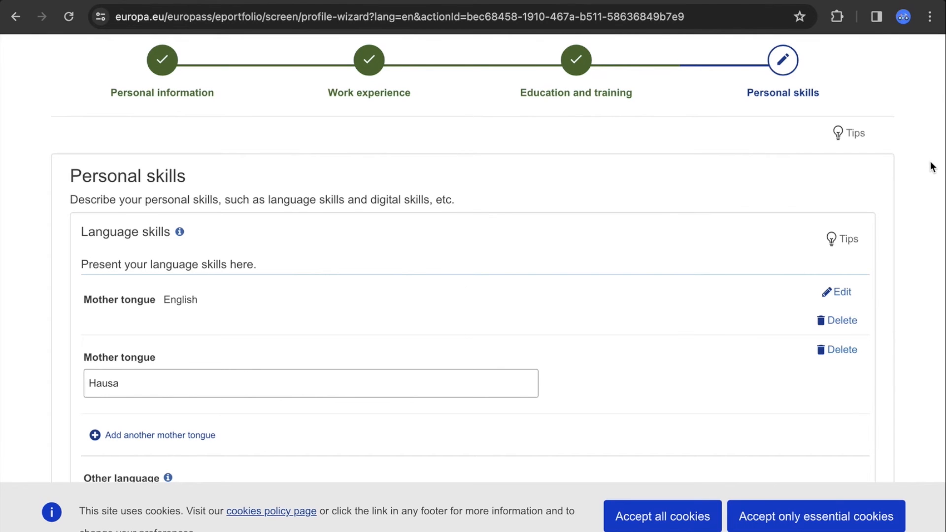
{"action": "scroll", "coordinate": [933, 167], "scroll_direction": "up", "scroll_amount": 1}
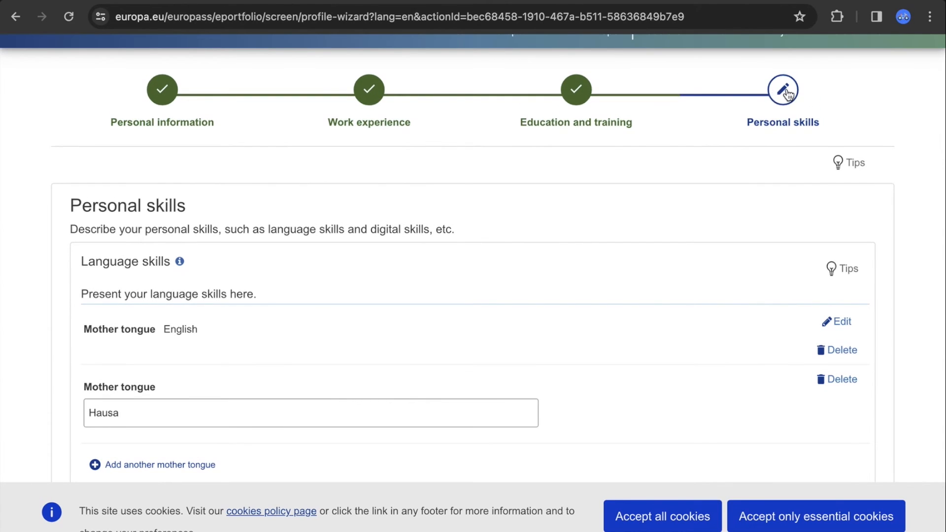
{"action": "scroll", "coordinate": [940, 205], "scroll_direction": "down", "scroll_amount": 6}
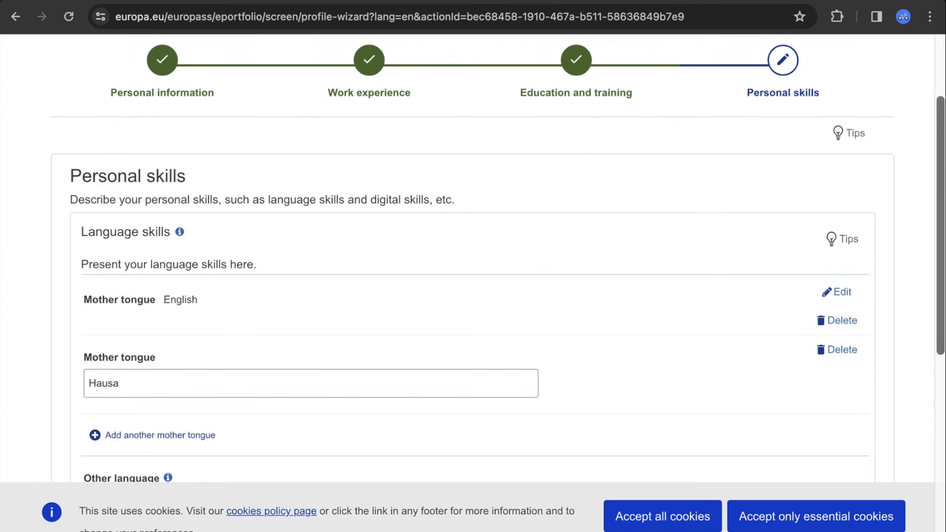
{"action": "scroll", "coordinate": [941, 261], "scroll_direction": "down", "scroll_amount": 2}
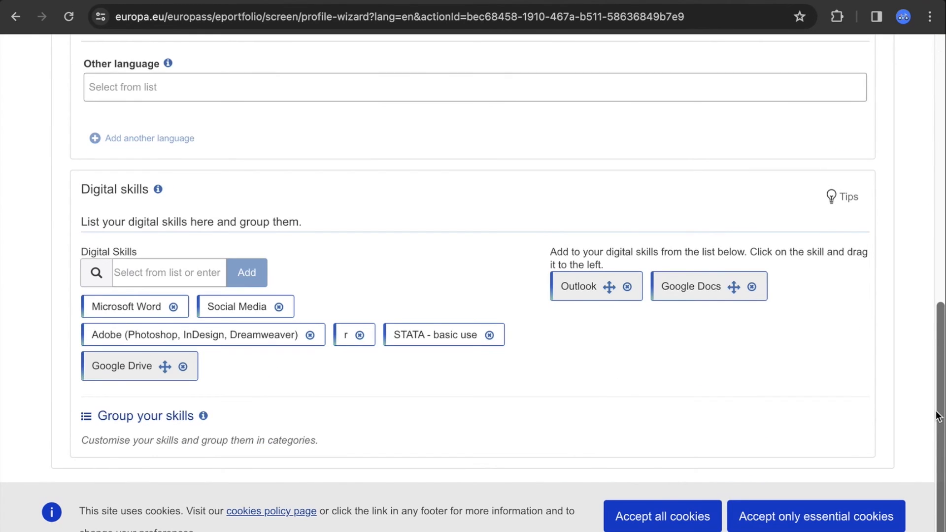
{"action": "left_click", "coordinate": [791, 518]}
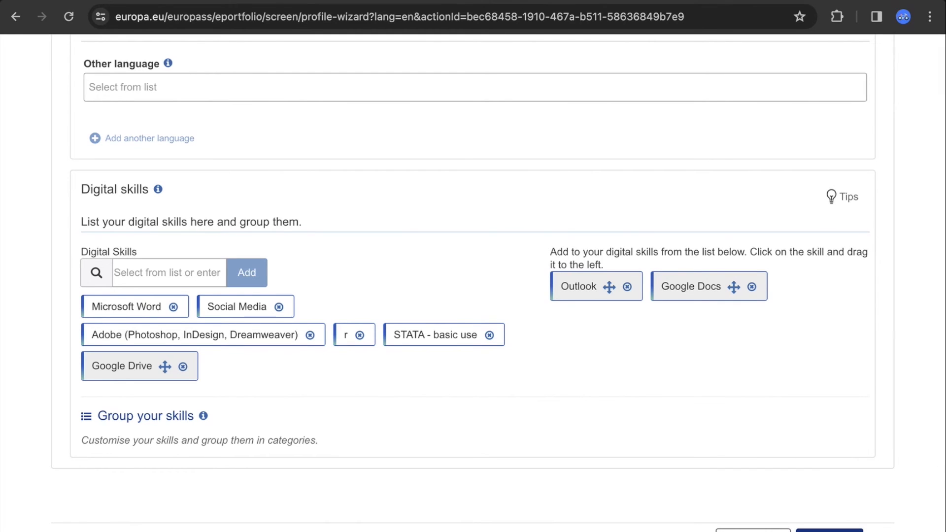
{"action": "left_click", "coordinate": [830, 531]}
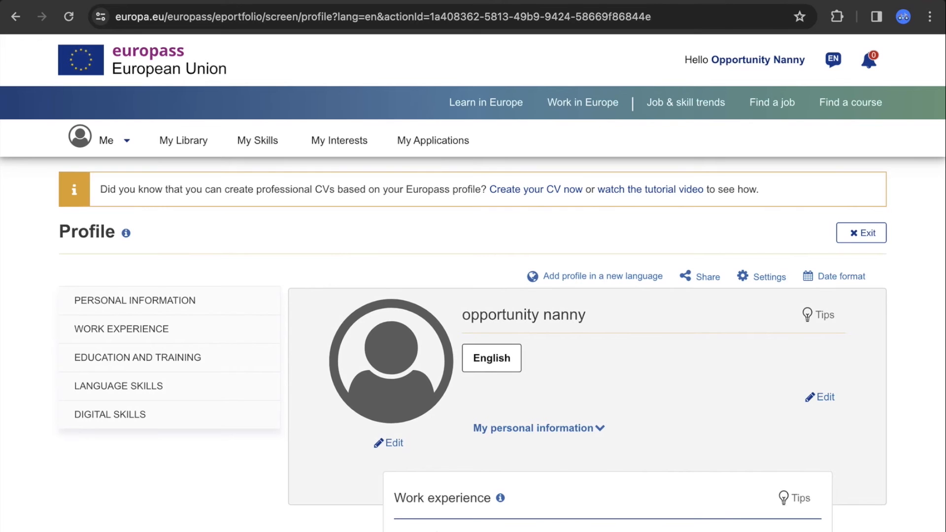
Scroll to the bottom of the Profile page and choose '+ Add new section'
{"action": "scroll", "coordinate": [473, 283], "scroll_direction": "down", "scroll_amount": 6}
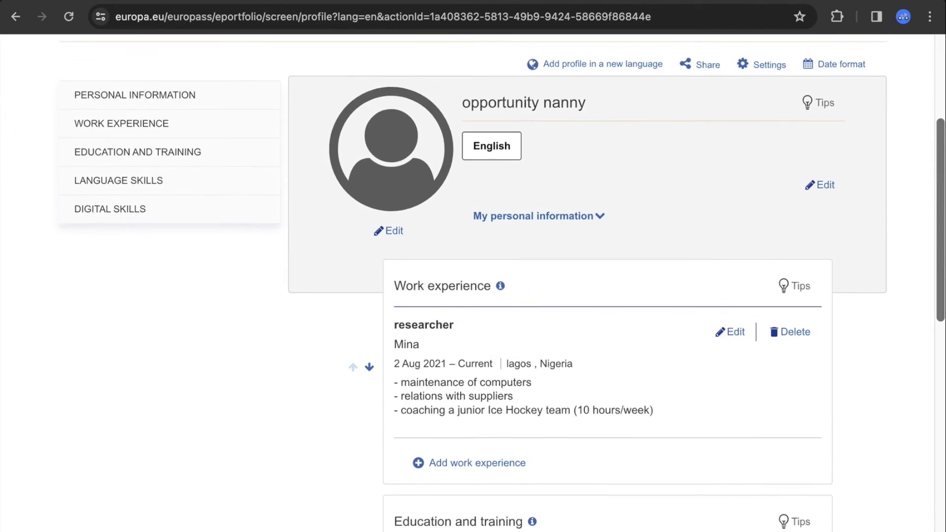
{"action": "scroll", "coordinate": [616, 283], "scroll_direction": "up", "scroll_amount": 1}
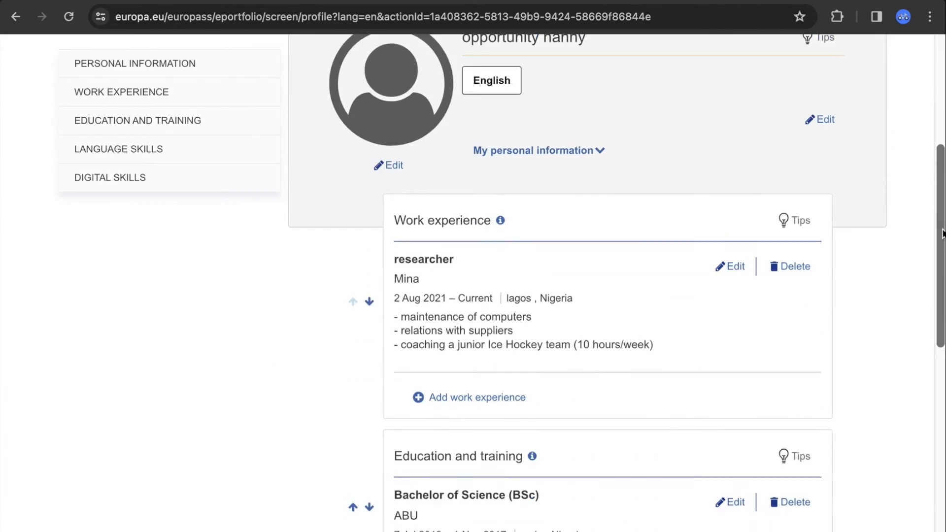
{"action": "scroll", "coordinate": [616, 283], "scroll_direction": "down", "scroll_amount": 9}
{"action": "left_click_drag", "start_coordinate": [942, 348], "coordinate": [942, 510]}
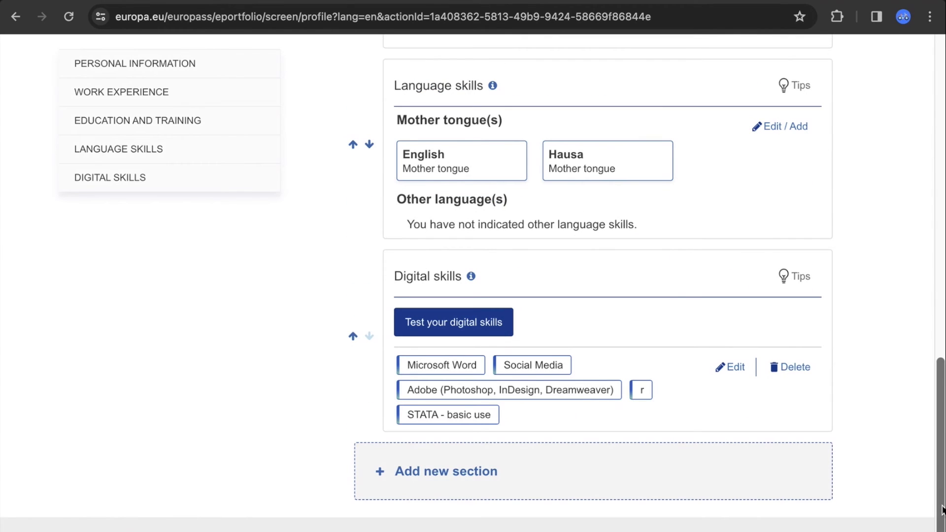
{"action": "left_click", "coordinate": [456, 472]}
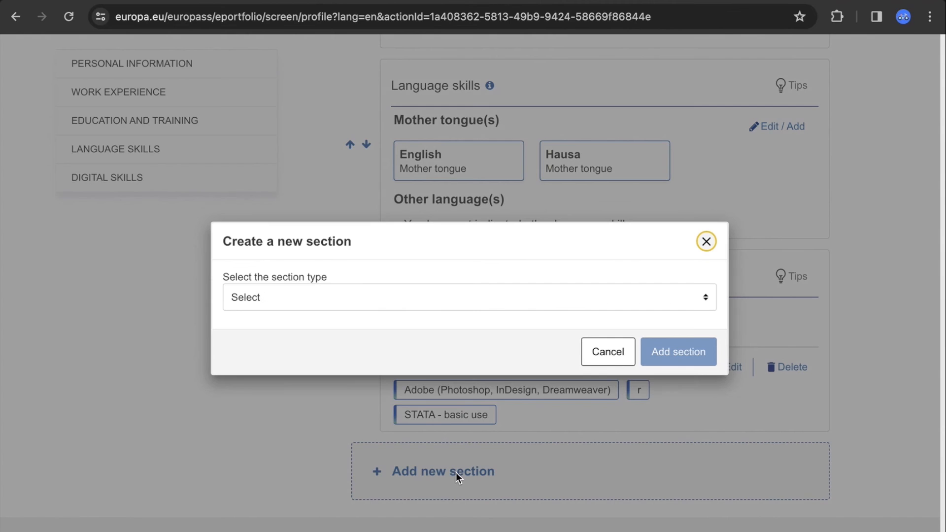
Choose 'Honours and awards' as the new section type and add the section
{"action": "left_click", "coordinate": [485, 298]}
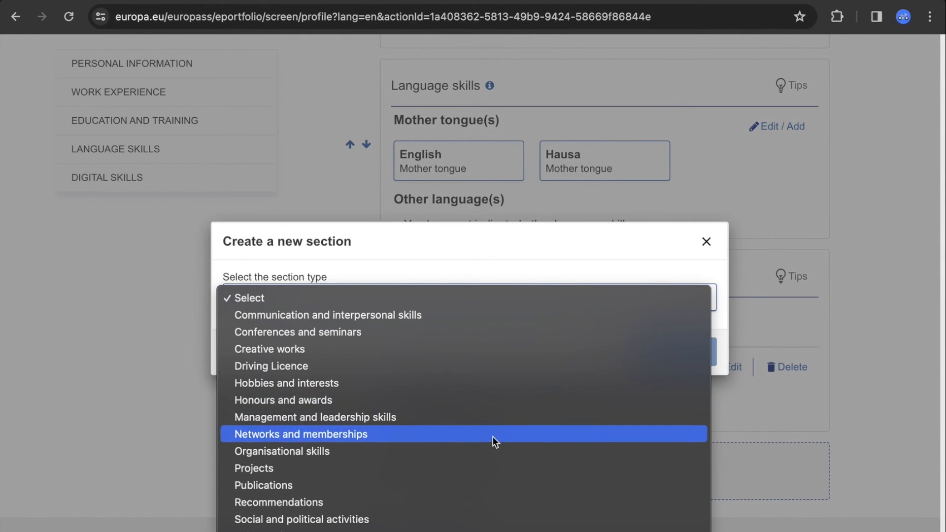
{"action": "left_click", "coordinate": [487, 407]}
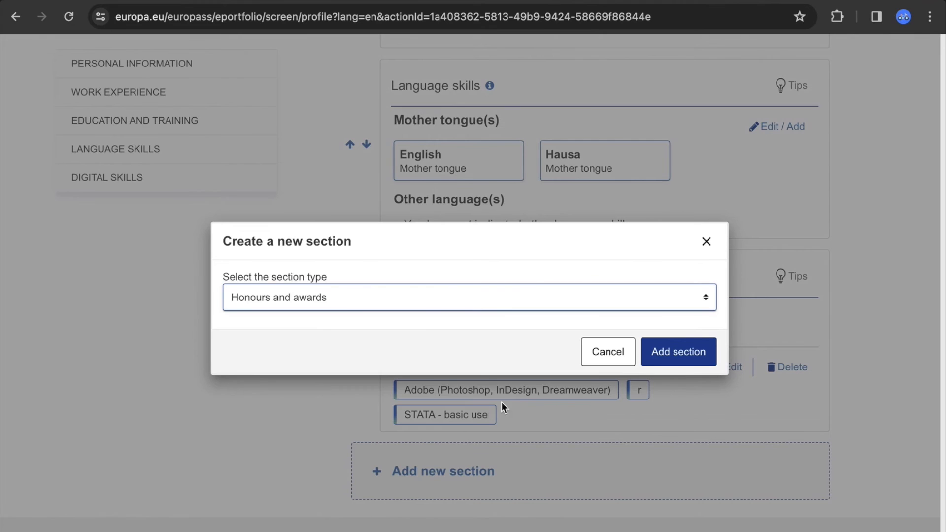
{"action": "left_click", "coordinate": [684, 353]}
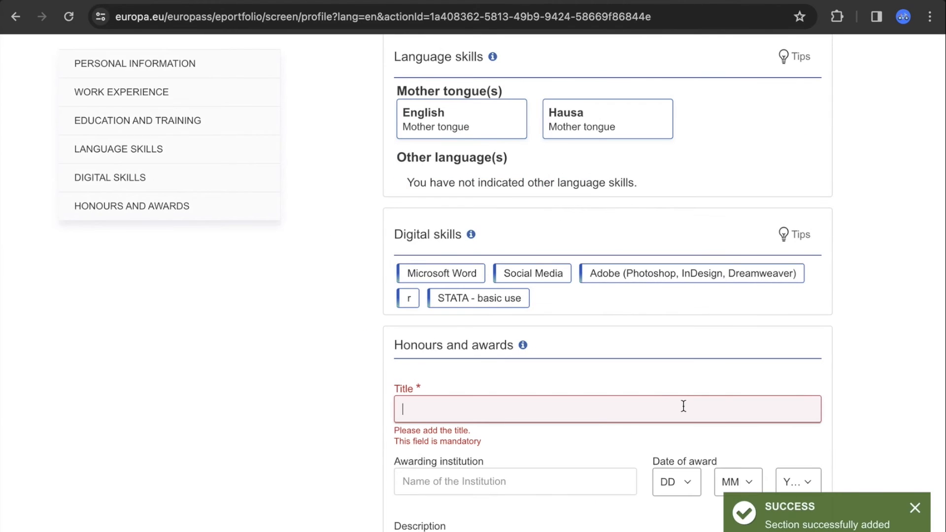
Enter the award title 'valedictorian', institution ABU and date 8 March 2018
{"action": "left_click", "coordinate": [671, 407]}
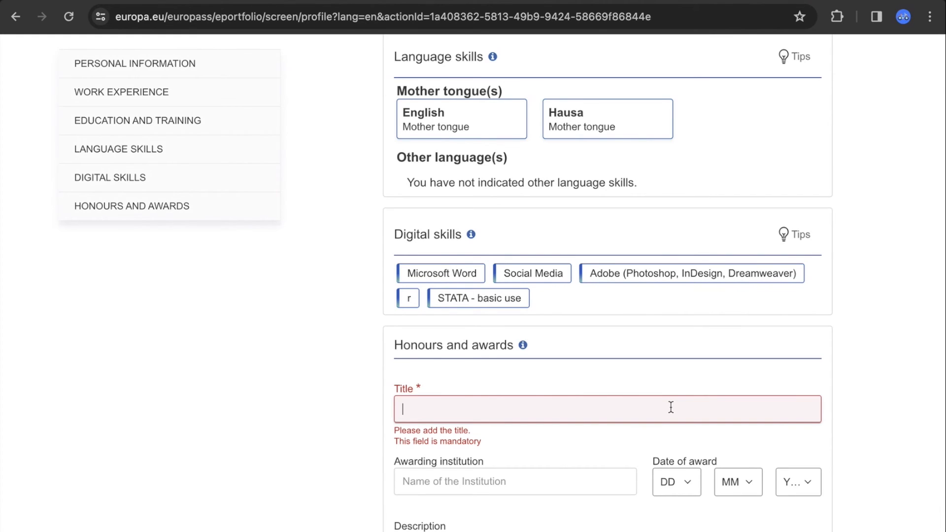
{"action": "type", "text": "vale"}
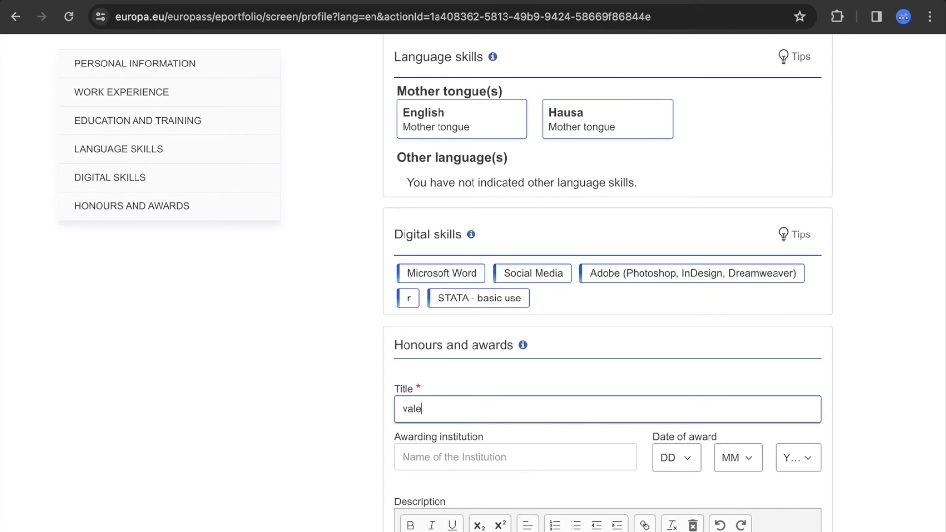
{"action": "type", "text": "dictorian"}
{"action": "left_click", "coordinate": [586, 451]}
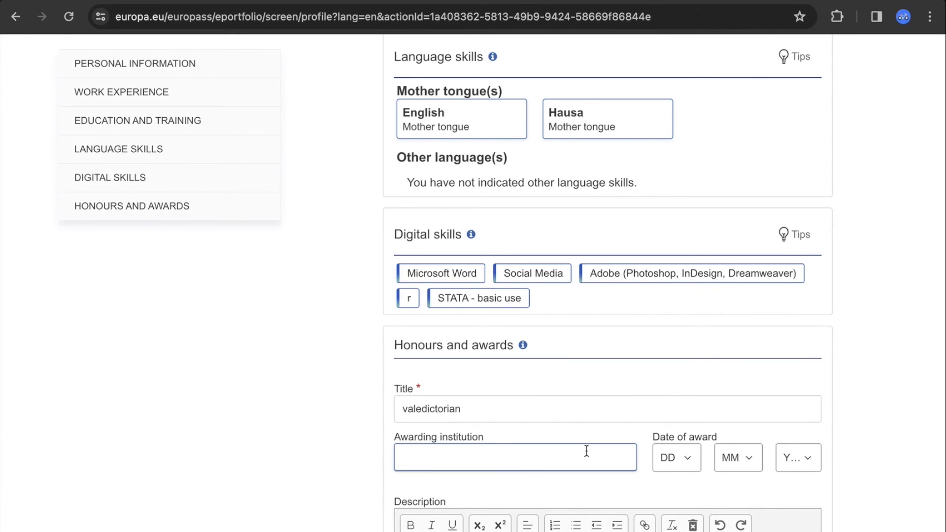
{"action": "type", "text": "ABU"}
{"action": "left_click", "coordinate": [690, 462]}
{"action": "left_click", "coordinate": [676, 481]}
{"action": "left_click", "coordinate": [754, 458]}
{"action": "left_click", "coordinate": [742, 513]}
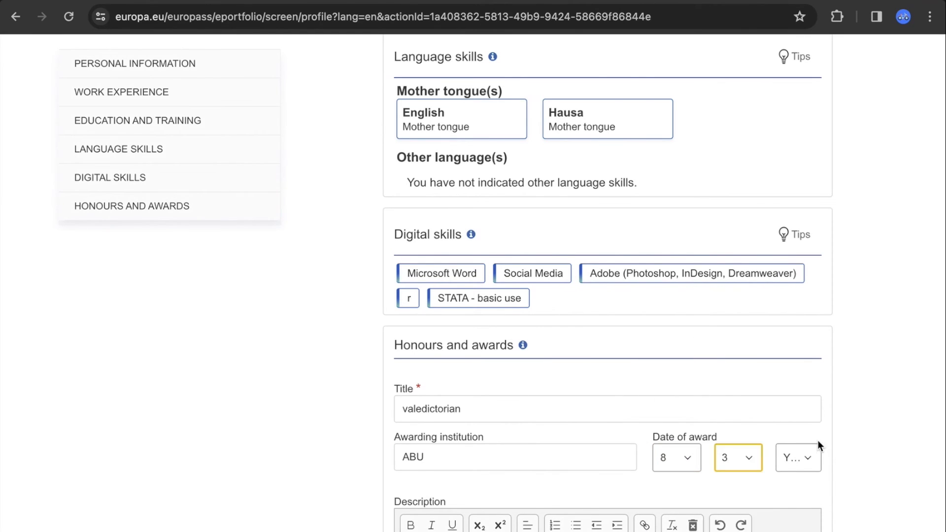
{"action": "left_click", "coordinate": [808, 462]}
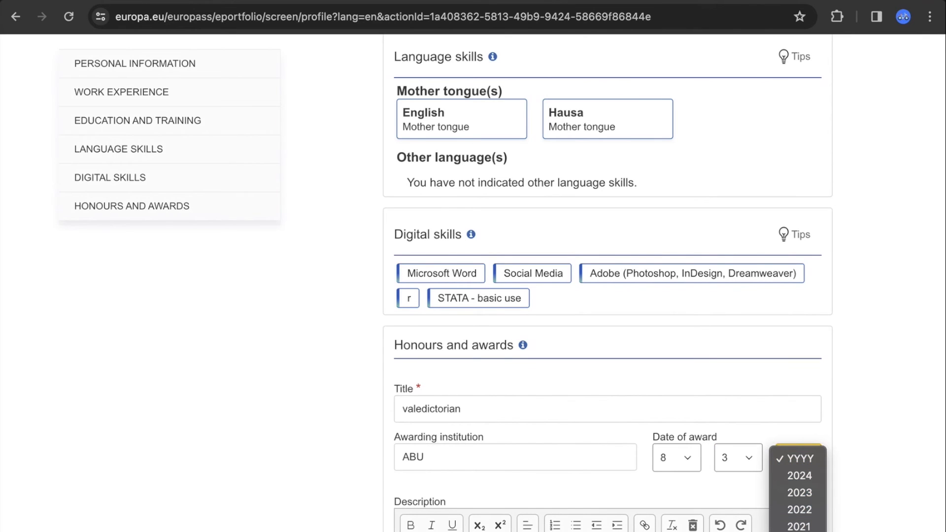
{"action": "left_click", "coordinate": [811, 507]}
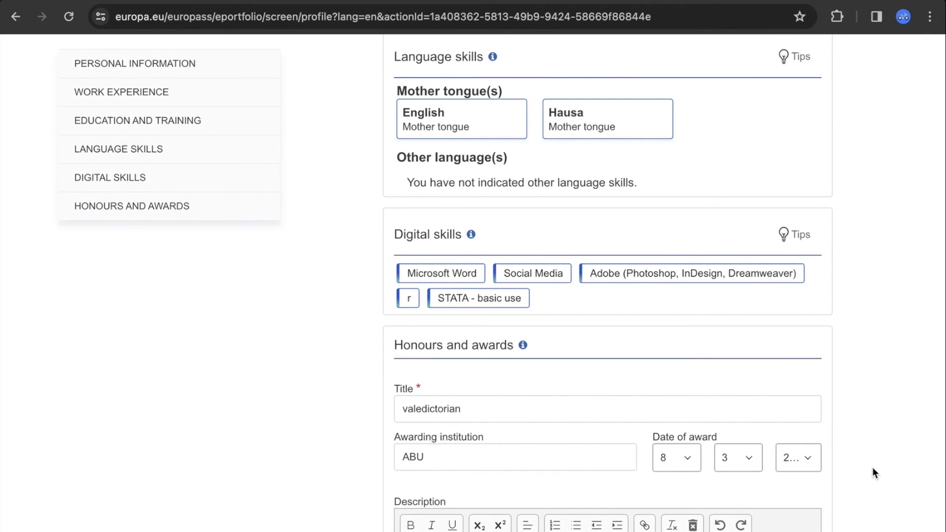
Write the description 'Graduated as a valedictorian' and save the honours entry
{"action": "scroll", "coordinate": [873, 467], "scroll_direction": "down", "scroll_amount": 4}
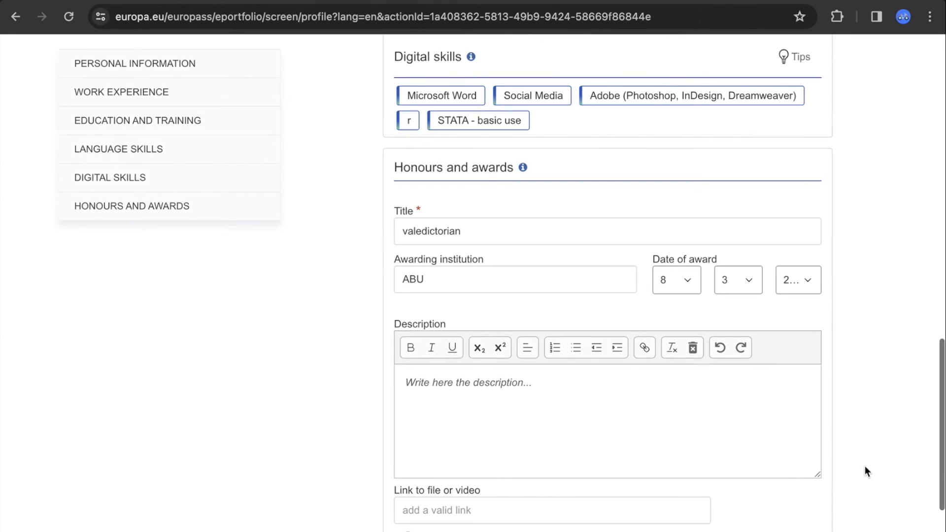
{"action": "left_click", "coordinate": [614, 374]}
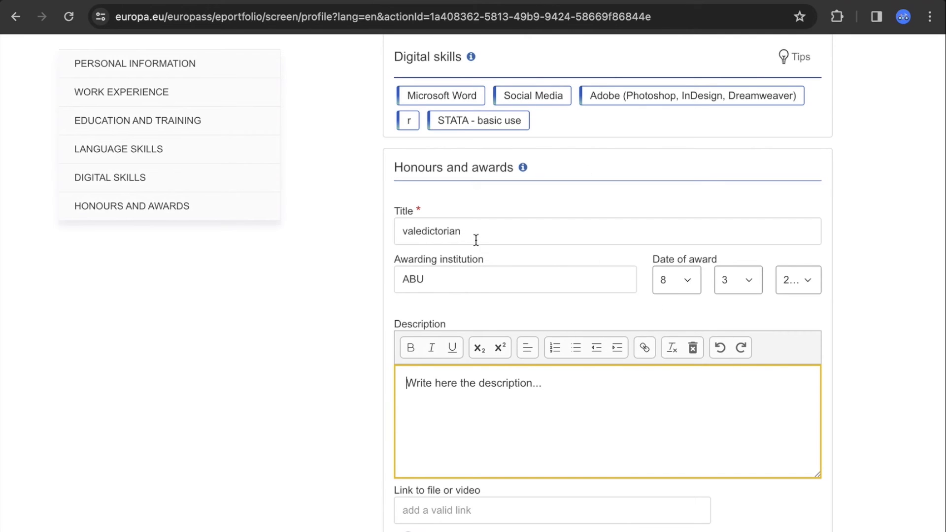
{"action": "left_click_drag", "start_coordinate": [461, 235], "coordinate": [391, 235]}
{"action": "key", "text": "ctrl+c"}
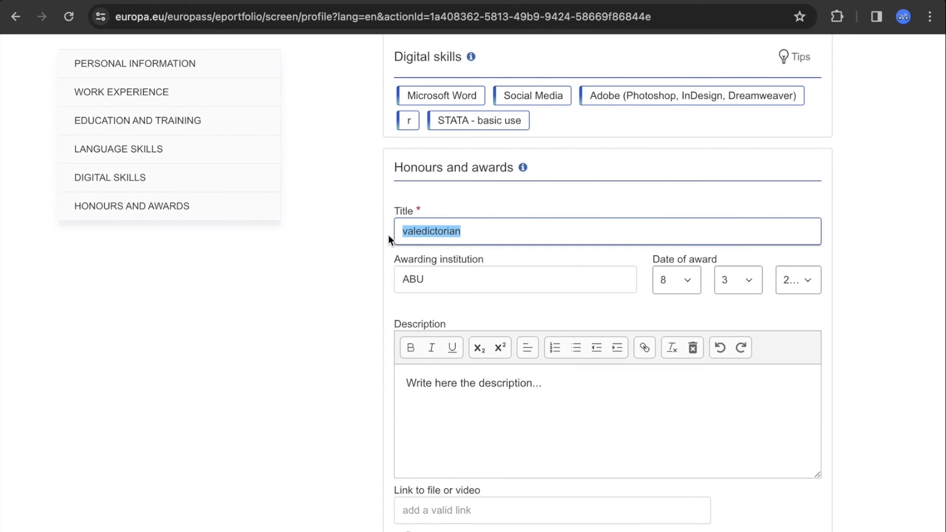
{"action": "left_click", "coordinate": [452, 398]}
{"action": "key", "text": "ctrl+a"}
{"action": "key", "text": "ctrl+v"}
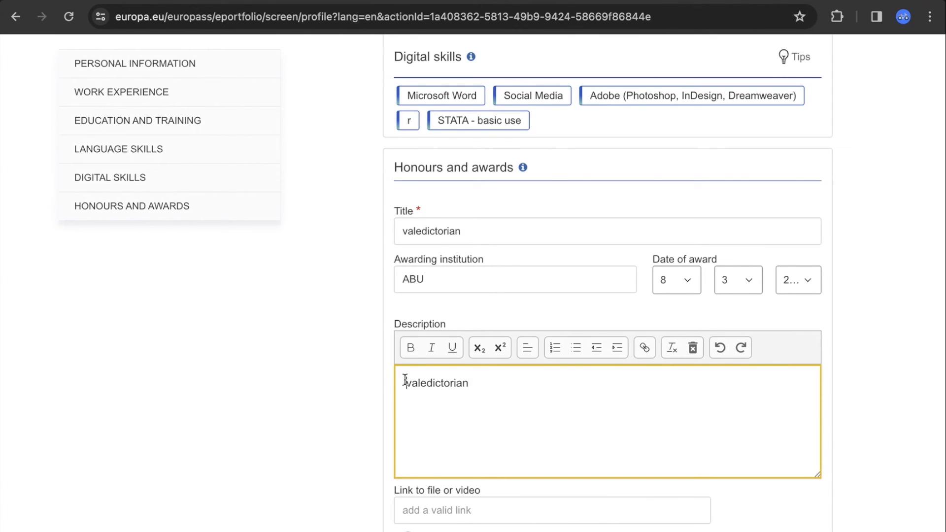
{"action": "type", "text": "Graduated a"}
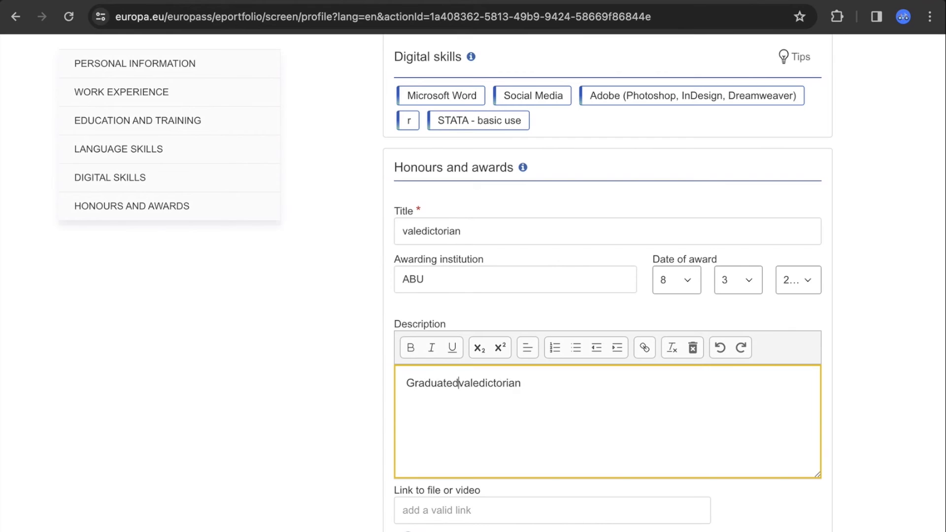
{"action": "type", "text": "s a"}
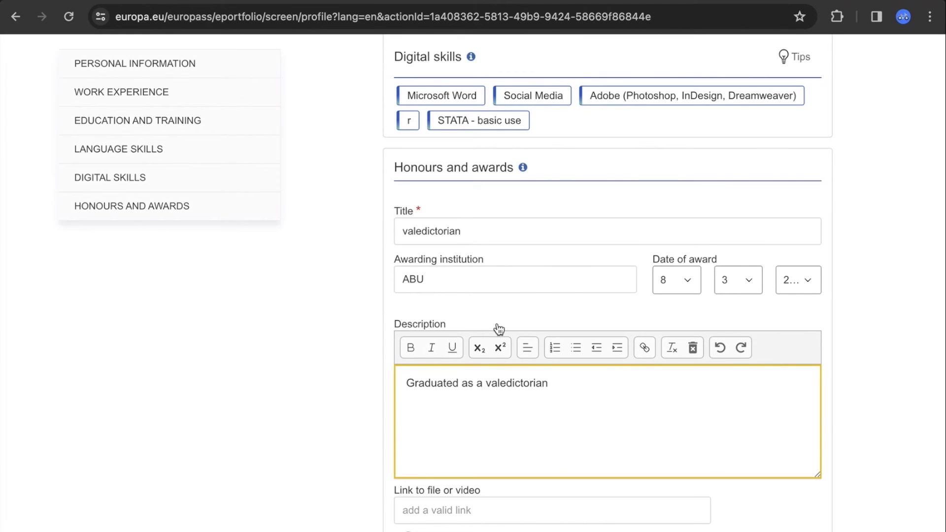
{"action": "left_click", "coordinate": [909, 328]}
{"action": "scroll", "coordinate": [909, 328], "scroll_direction": "down", "scroll_amount": 3}
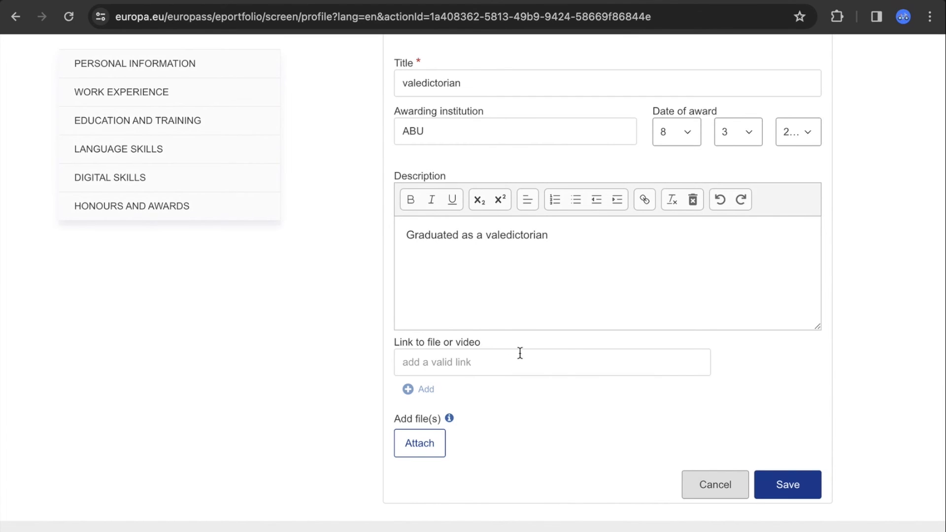
{"action": "left_click", "coordinate": [793, 482]}
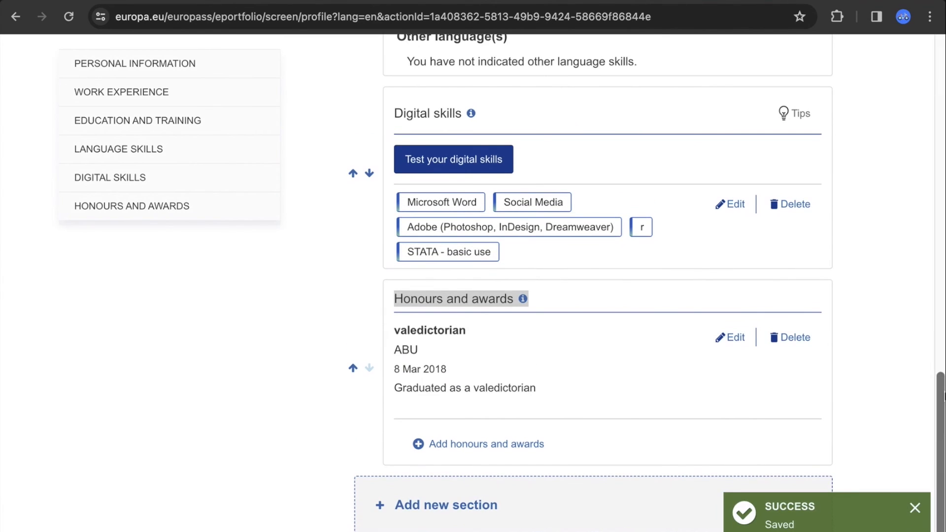
{"action": "scroll", "coordinate": [499, 436], "scroll_direction": "down", "scroll_amount": 1}
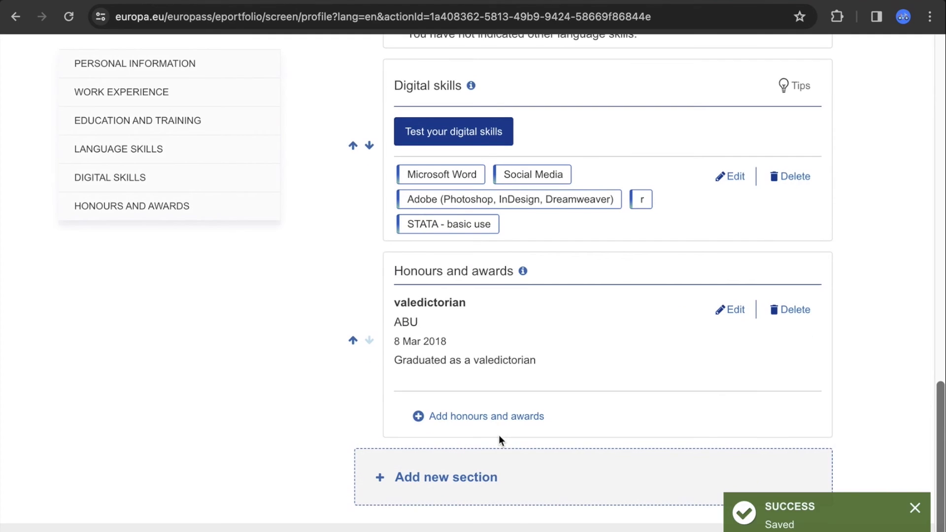
{"action": "left_click", "coordinate": [448, 493]}
{"action": "left_click", "coordinate": [538, 288]}
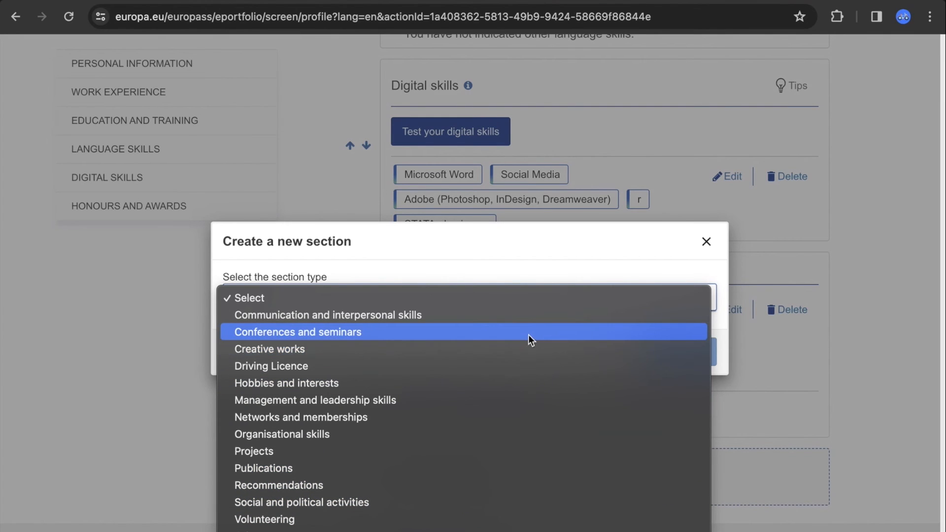
{"action": "left_click", "coordinate": [112, 385]}
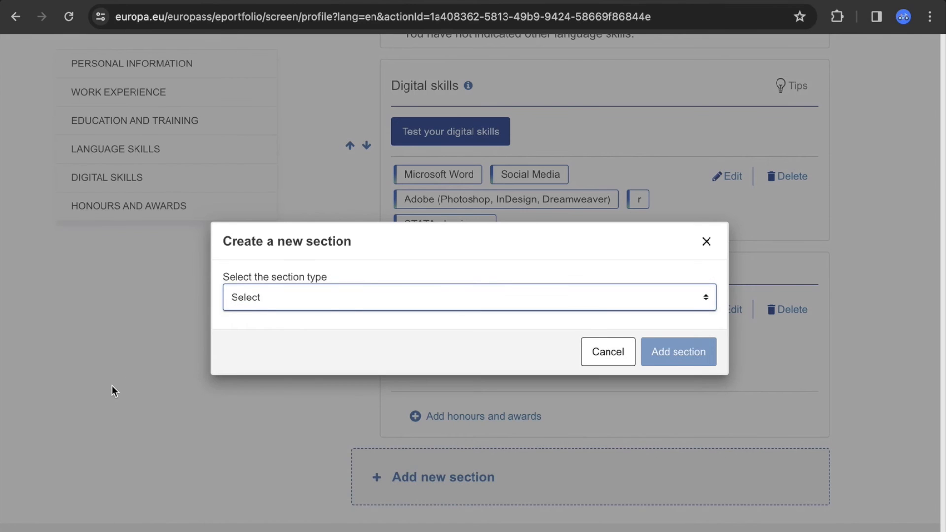
{"action": "left_click", "coordinate": [706, 241]}
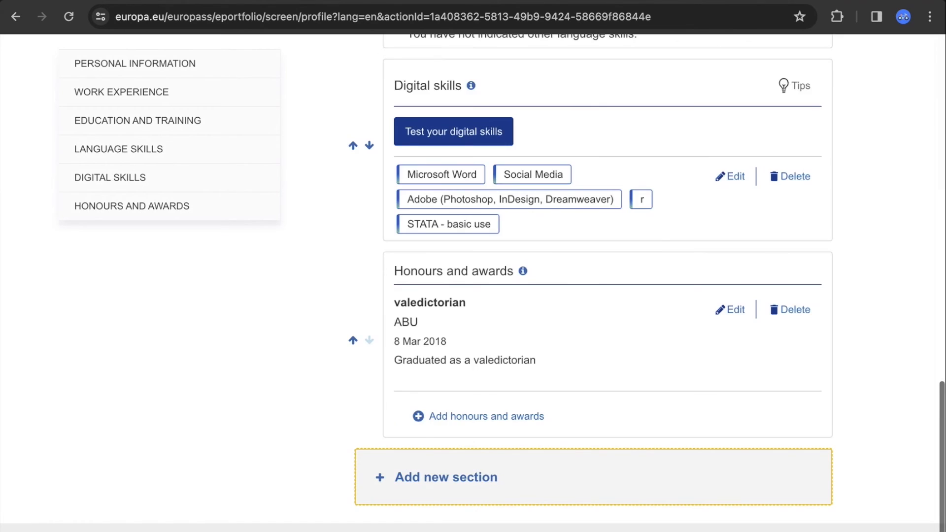
{"action": "scroll", "coordinate": [706, 241], "scroll_direction": "up", "scroll_amount": 10}
{"action": "left_click_drag", "start_coordinate": [942, 241], "coordinate": [925, 186]}
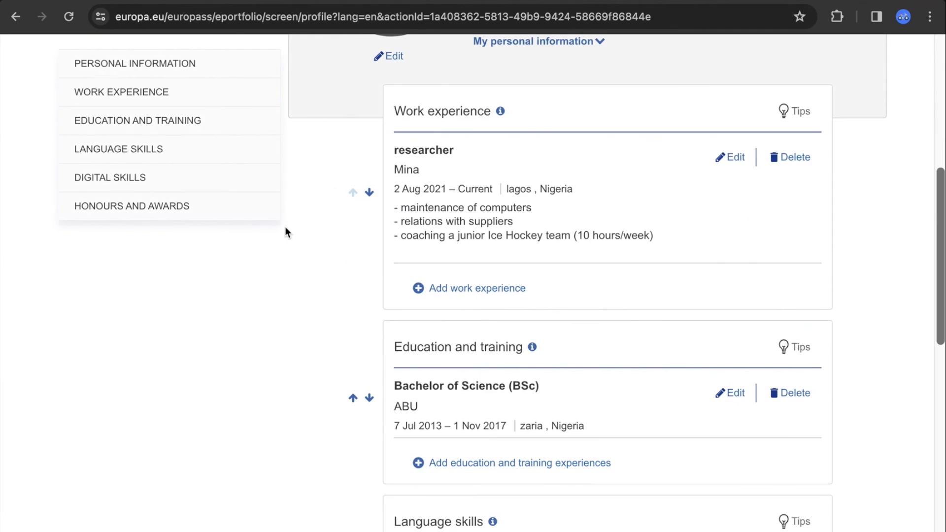
Move Education and training above Work experience and Digital skills above Language skills
{"action": "left_click", "coordinate": [353, 399]}
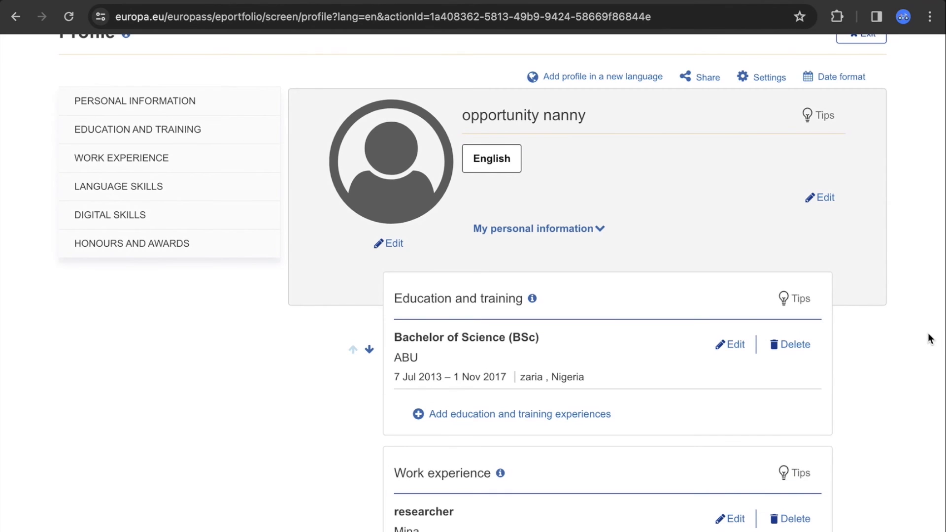
{"action": "scroll", "coordinate": [928, 339], "scroll_direction": "down", "scroll_amount": 8}
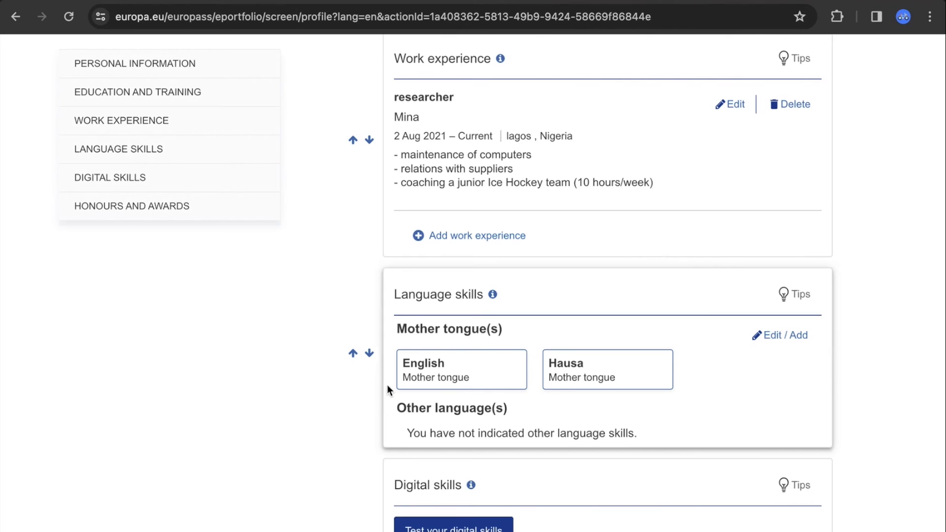
{"action": "left_click", "coordinate": [369, 353]}
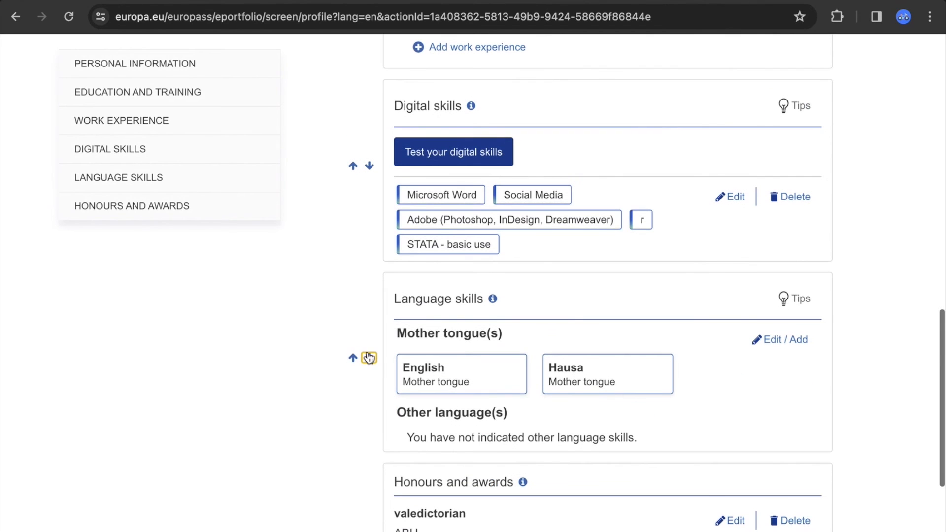
{"action": "left_click_drag", "start_coordinate": [941, 419], "coordinate": [942, 419]}
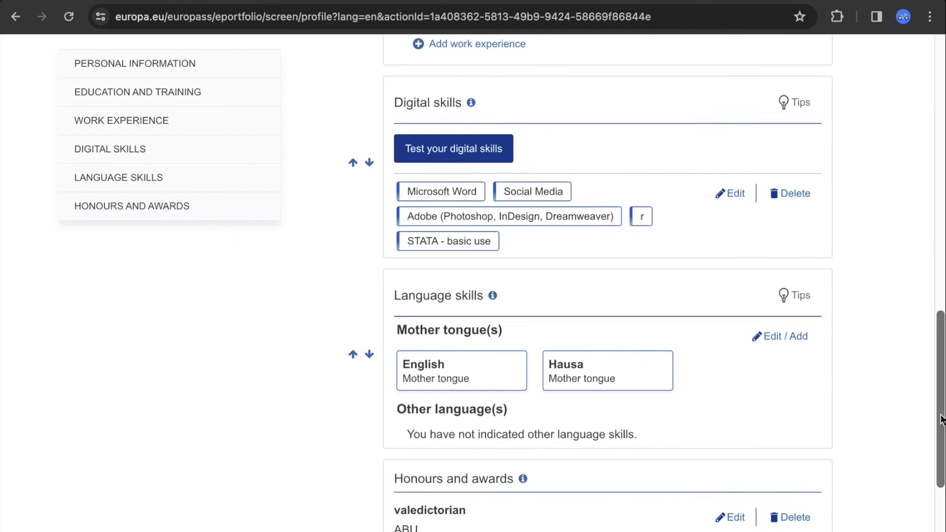
{"action": "scroll", "coordinate": [942, 420], "scroll_direction": "down", "scroll_amount": 5}
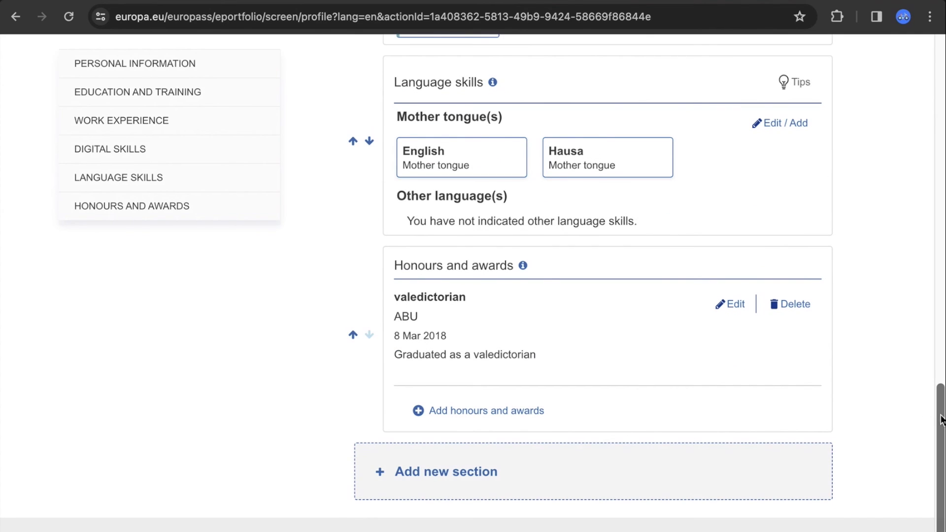
{"action": "scroll", "coordinate": [942, 420], "scroll_direction": "up", "scroll_amount": 15}
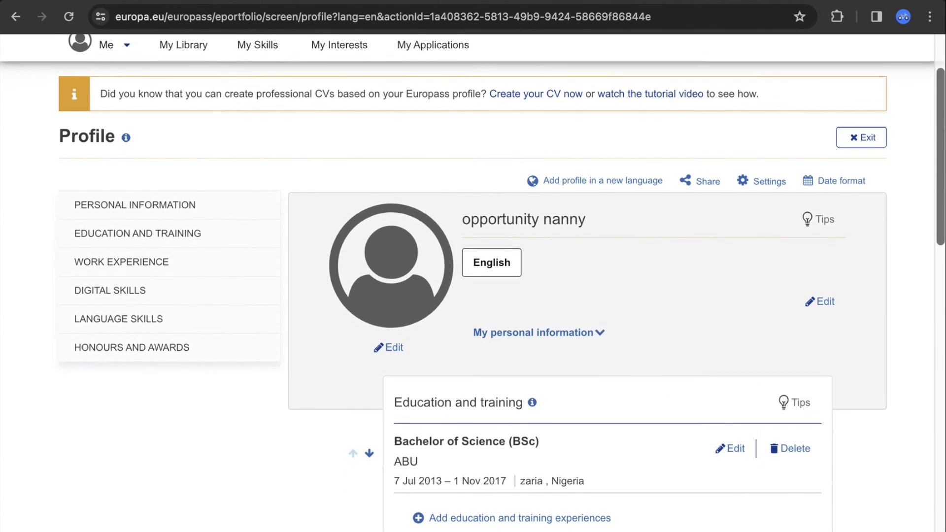
{"action": "scroll", "coordinate": [414, 268], "scroll_direction": "down", "scroll_amount": 1}
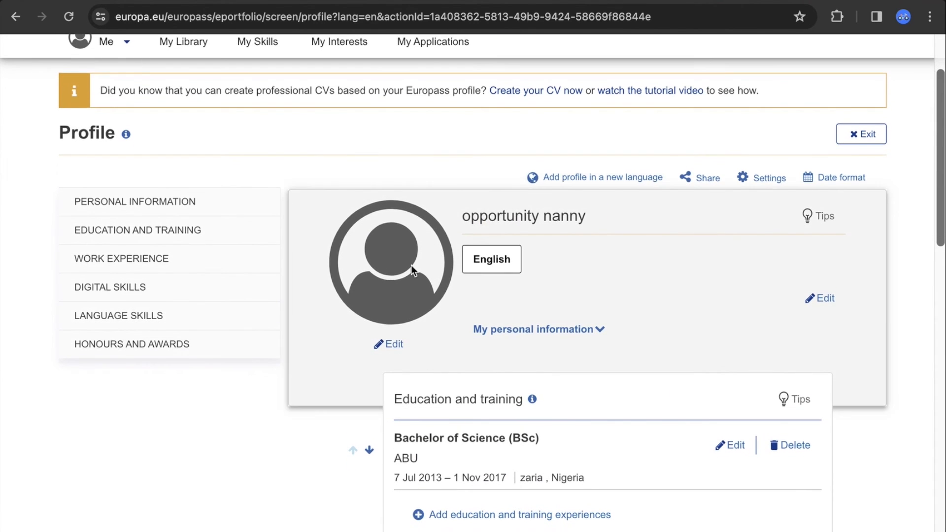
{"action": "left_click", "coordinate": [384, 347]}
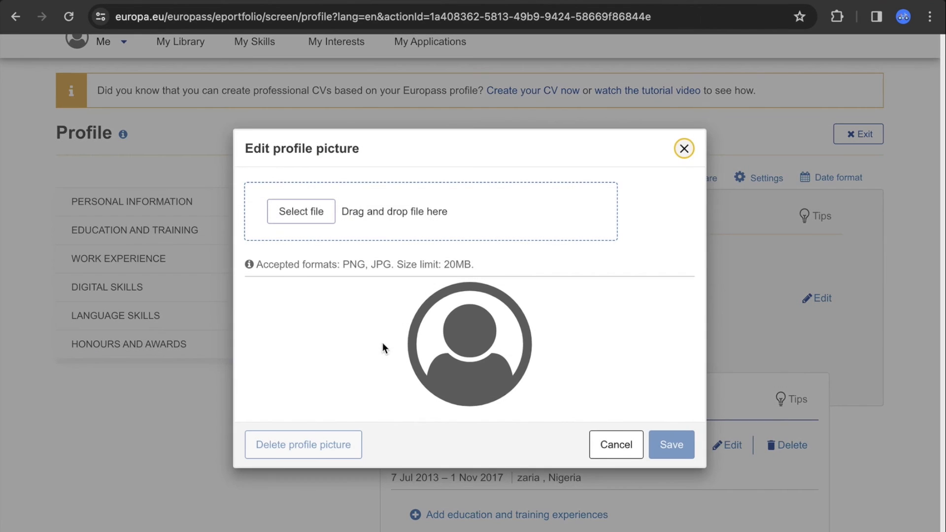
{"action": "left_click", "coordinate": [685, 150]}
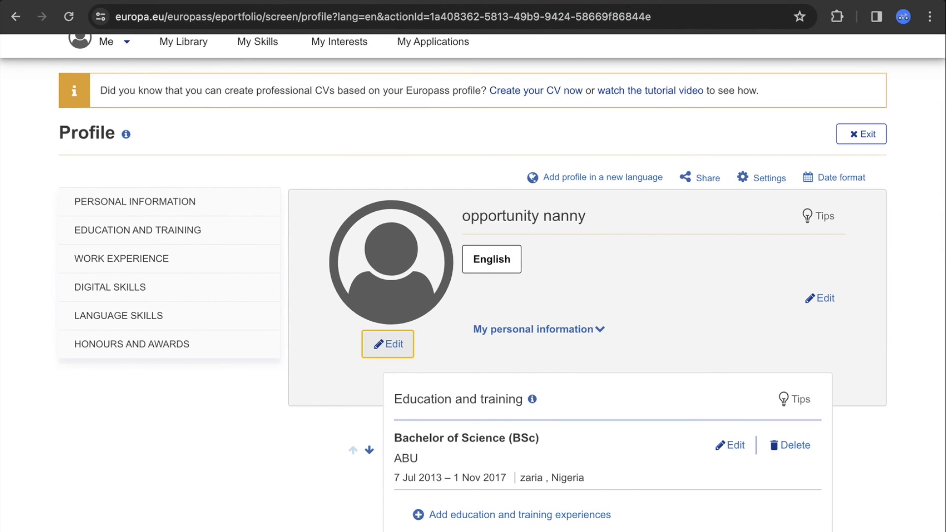
{"action": "left_click", "coordinate": [937, 253]}
Review the reordered profile, then bring up the context menu of the 'Create your CV now' link
{"action": "scroll", "coordinate": [937, 253], "scroll_direction": "down", "scroll_amount": 1}
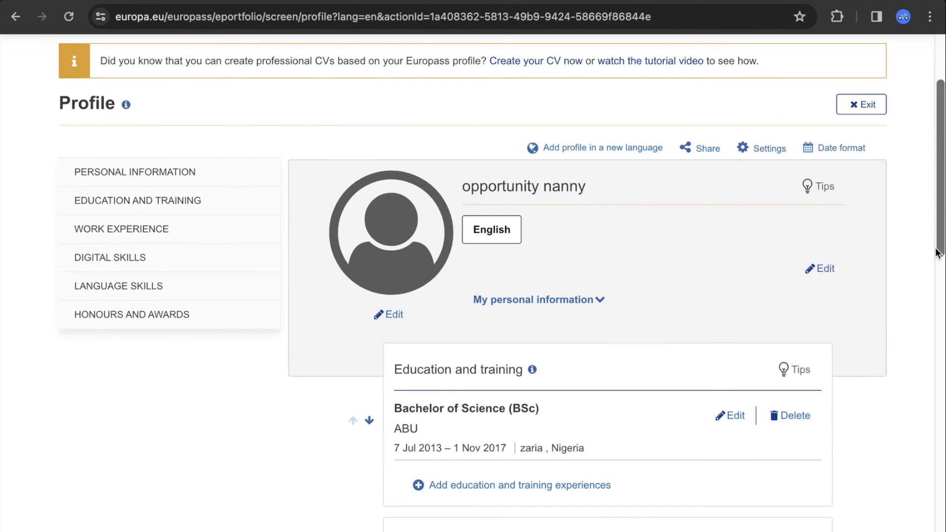
{"action": "scroll", "coordinate": [943, 161], "scroll_direction": "down", "scroll_amount": 1}
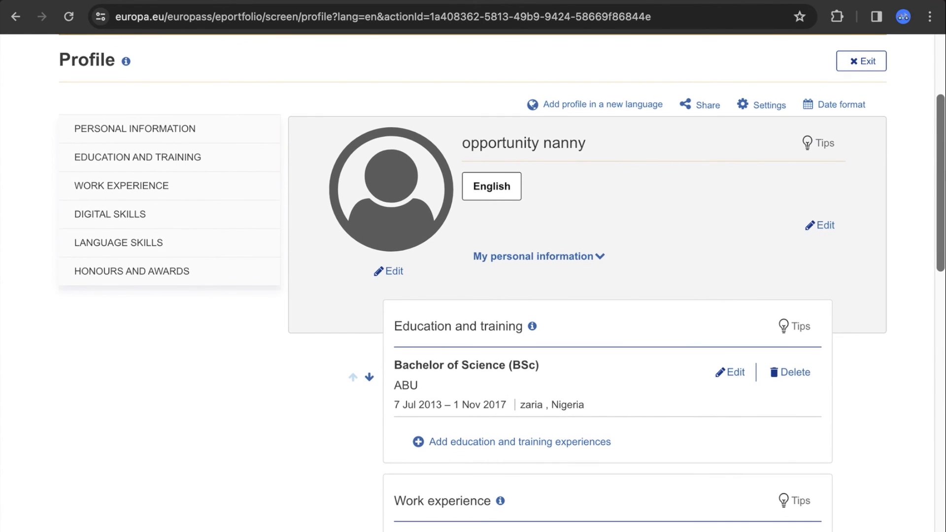
{"action": "scroll", "coordinate": [502, 283], "scroll_direction": "up", "scroll_amount": 3}
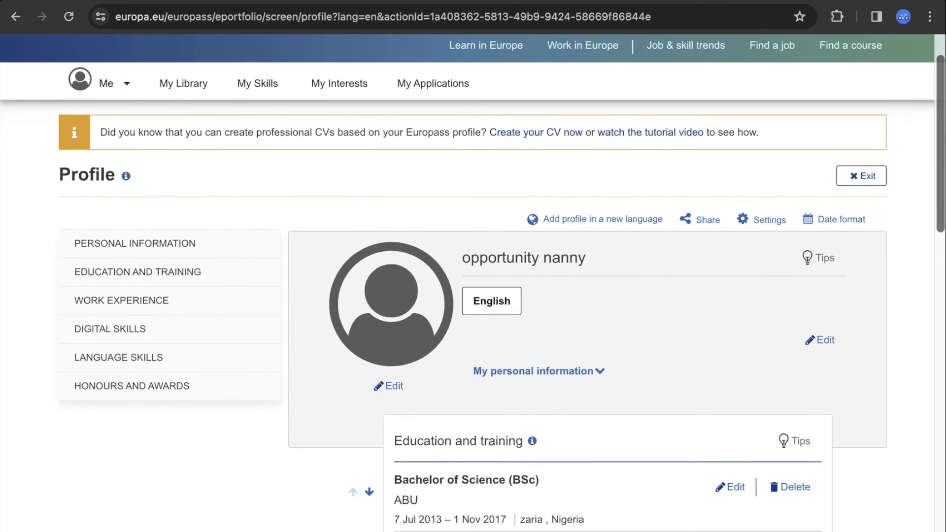
{"action": "scroll", "coordinate": [473, 281], "scroll_direction": "down", "scroll_amount": 1}
{"action": "scroll", "coordinate": [943, 450], "scroll_direction": "down", "scroll_amount": 10}
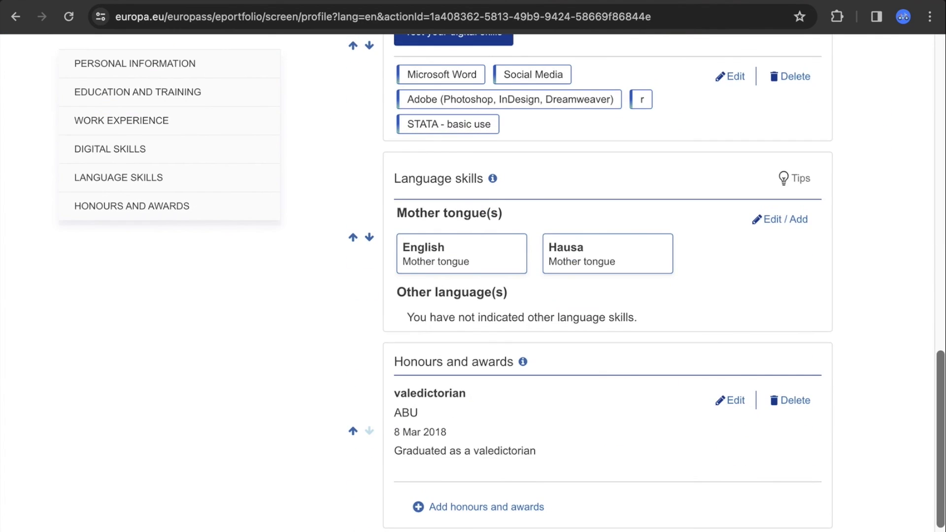
{"action": "scroll", "coordinate": [944, 450], "scroll_direction": "down", "scroll_amount": 2}
{"action": "left_click_drag", "start_coordinate": [943, 524], "coordinate": [942, 145]}
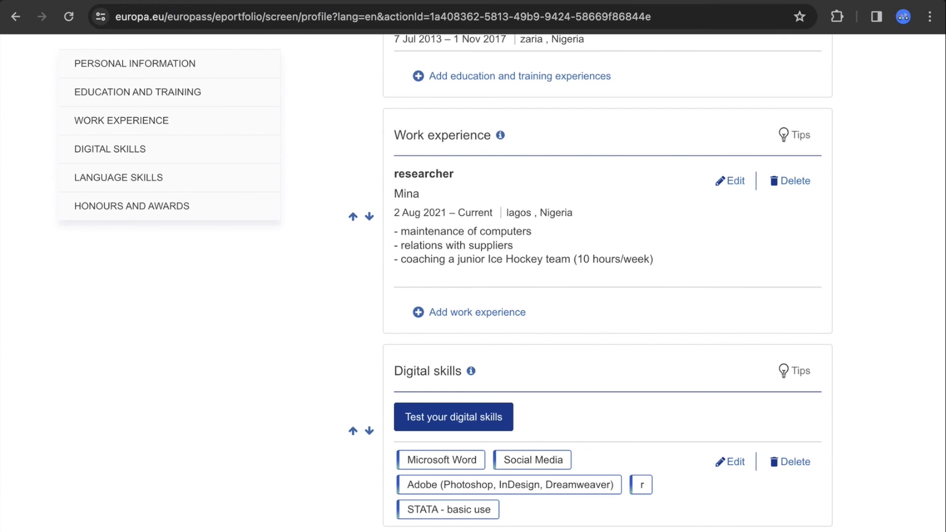
{"action": "scroll", "coordinate": [935, 249], "scroll_direction": "up", "scroll_amount": 8}
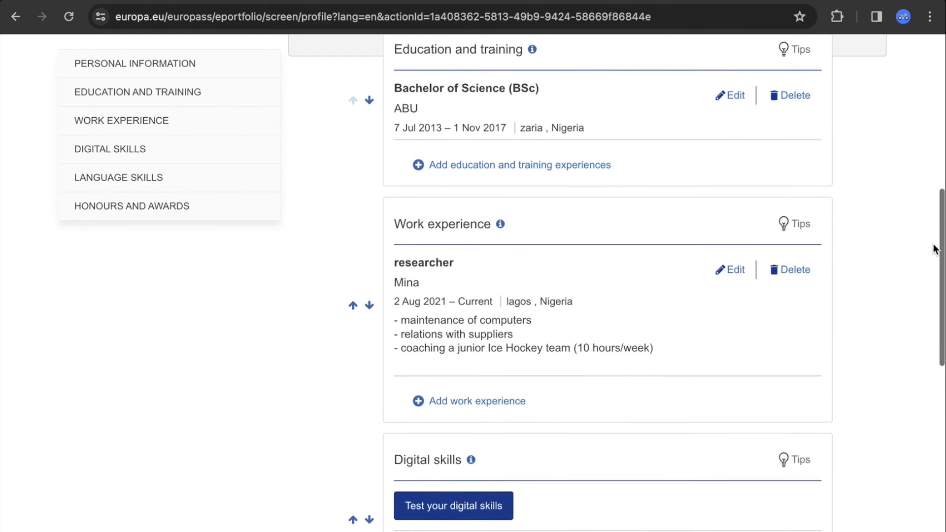
{"action": "scroll", "coordinate": [933, 243], "scroll_direction": "up", "scroll_amount": 3}
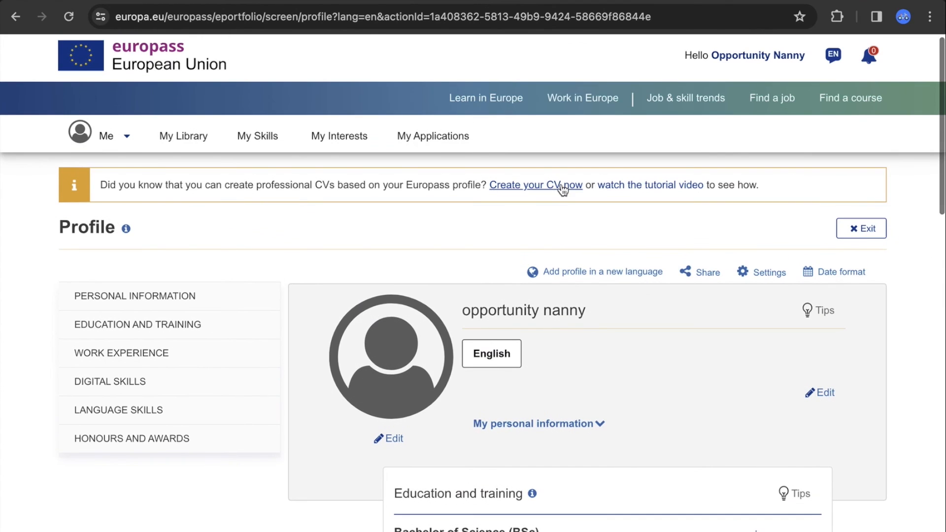
{"action": "right_click", "coordinate": [526, 187]}
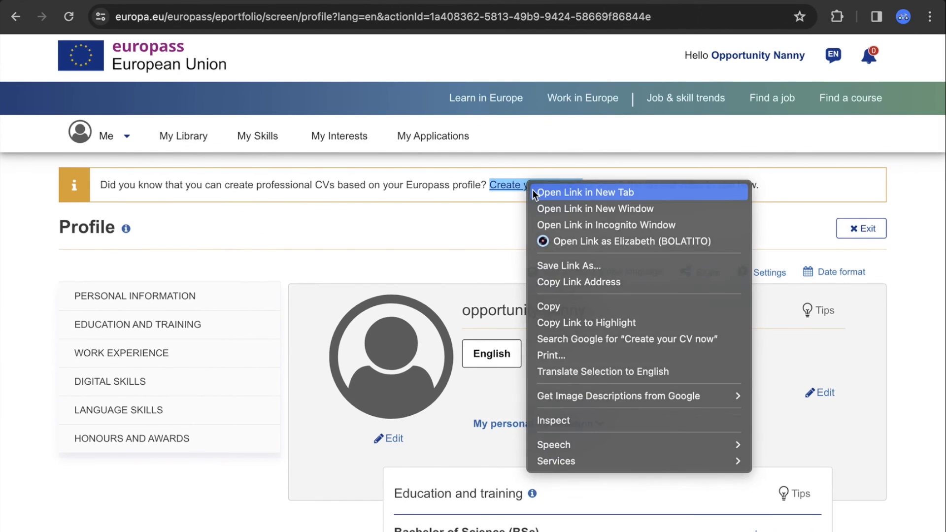
Open the CV creator in a new tab, start from the profile with the entire profile selected
{"action": "left_click", "coordinate": [533, 190]}
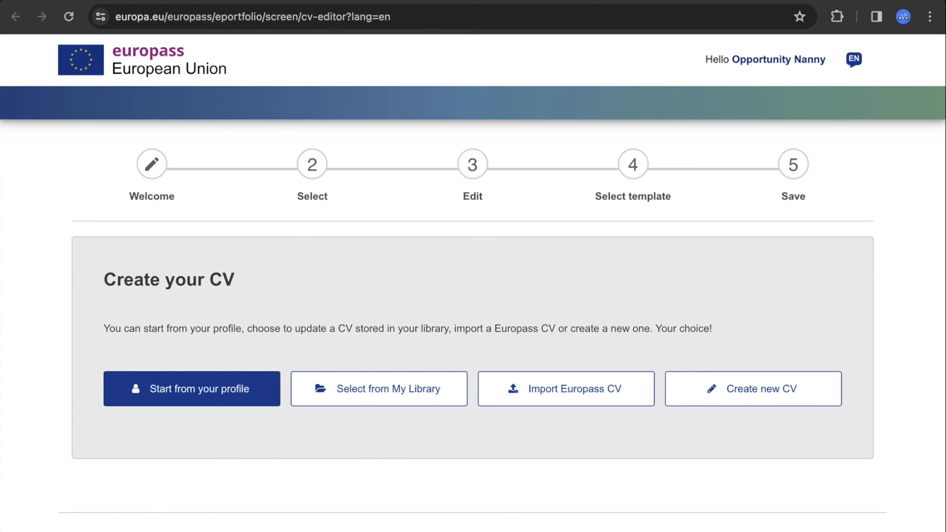
{"action": "left_click", "coordinate": [229, 392]}
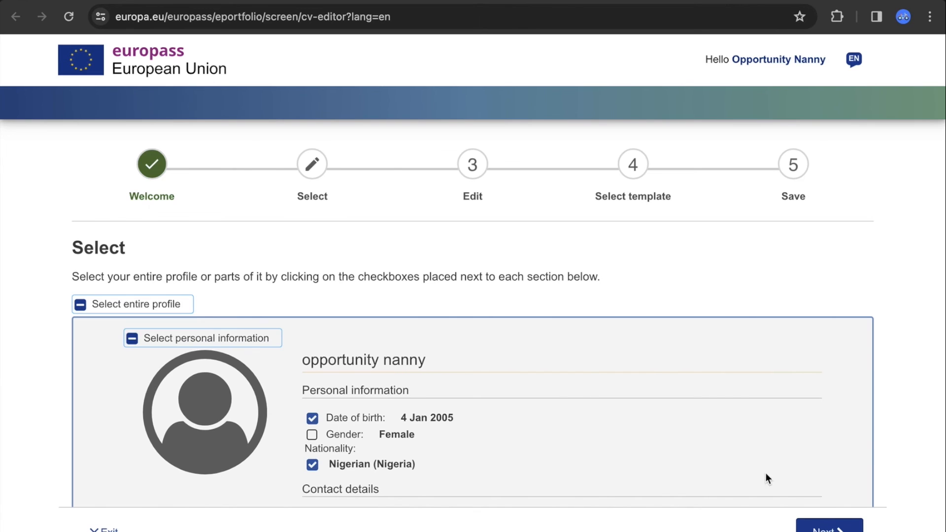
{"action": "left_click", "coordinate": [80, 304]}
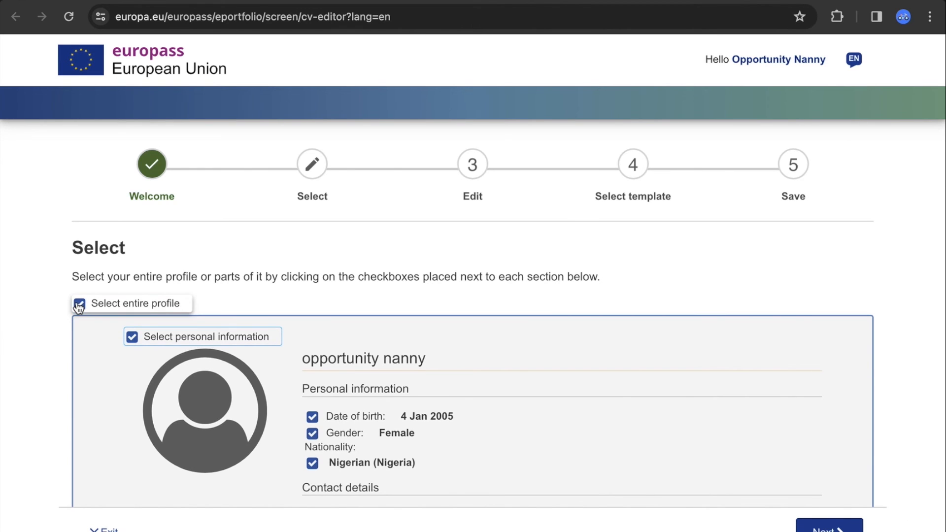
{"action": "scroll", "coordinate": [473, 283], "scroll_direction": "down", "scroll_amount": 10}
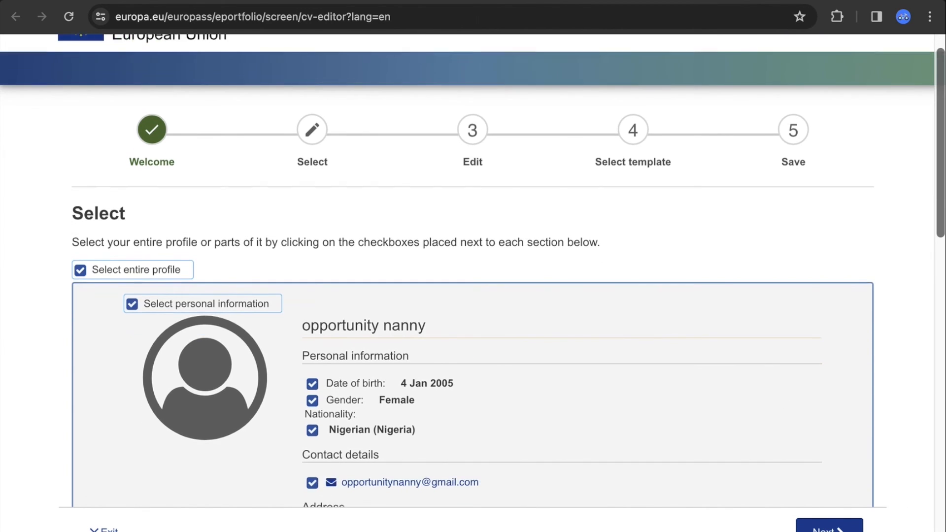
{"action": "scroll", "coordinate": [898, 496], "scroll_direction": "down", "scroll_amount": 5}
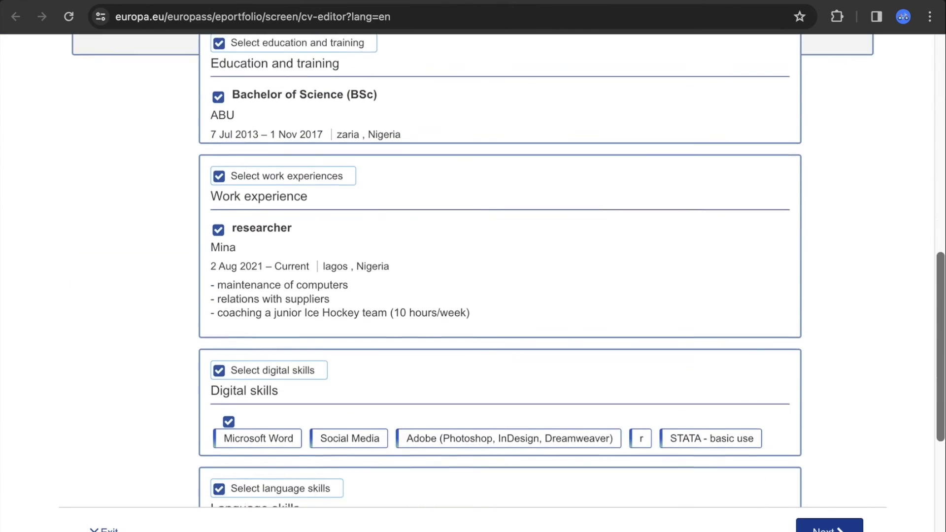
{"action": "left_click", "coordinate": [829, 528]}
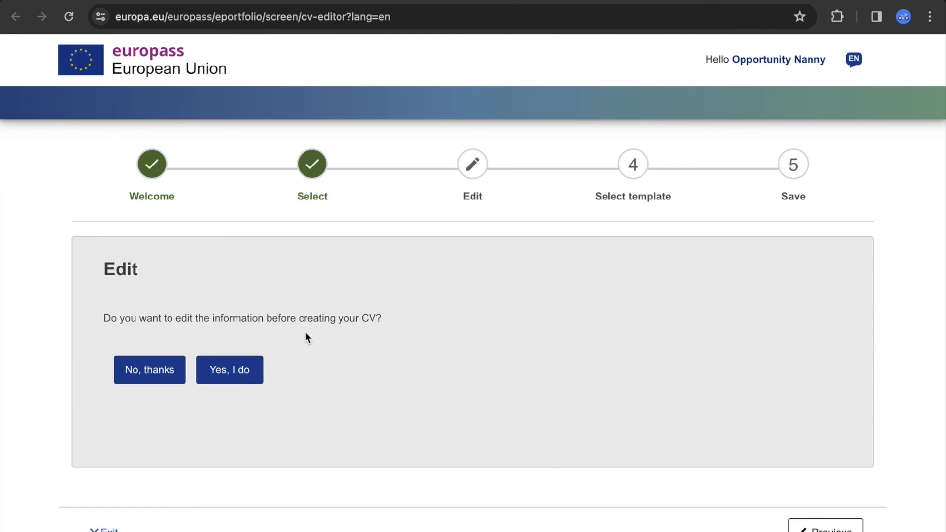
Skip editing the profile data and set the CV text size to Small
{"action": "left_click", "coordinate": [155, 370]}
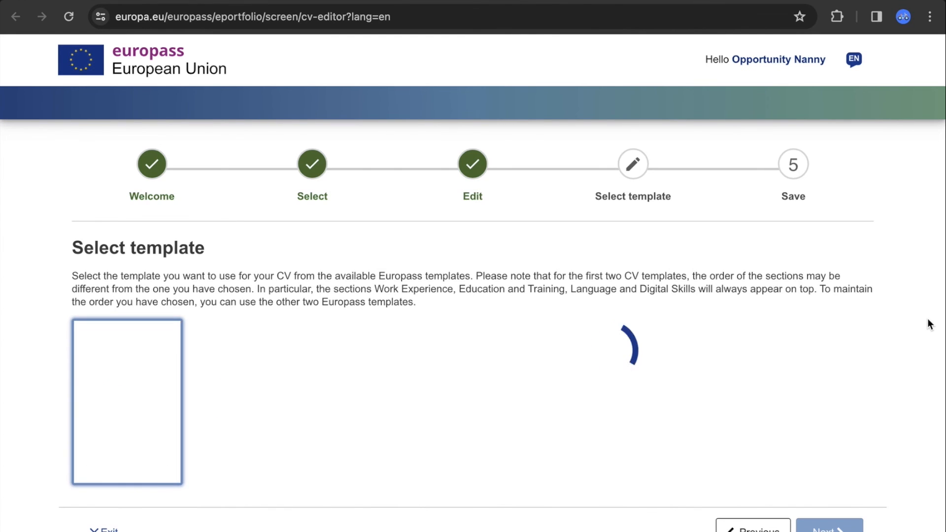
{"action": "scroll", "coordinate": [929, 324], "scroll_direction": "down", "scroll_amount": 5}
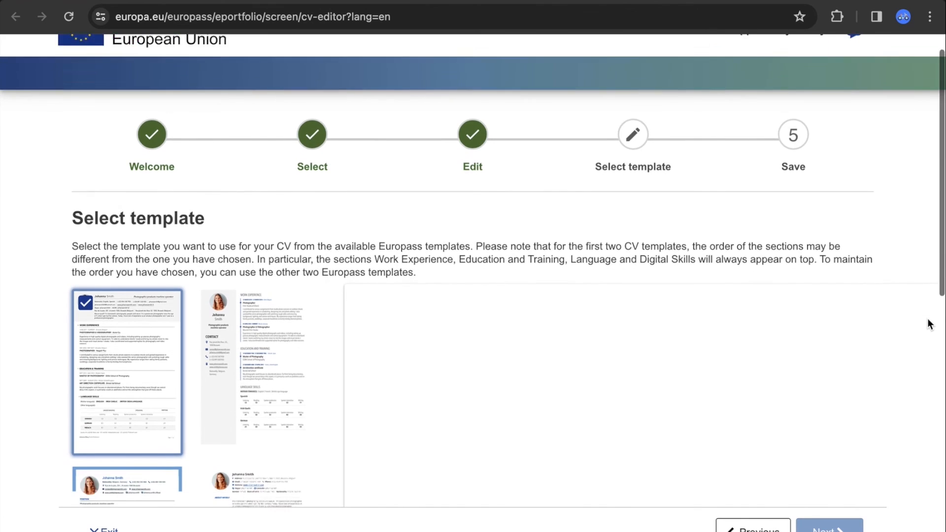
{"action": "scroll", "coordinate": [927, 318], "scroll_direction": "up", "scroll_amount": 2}
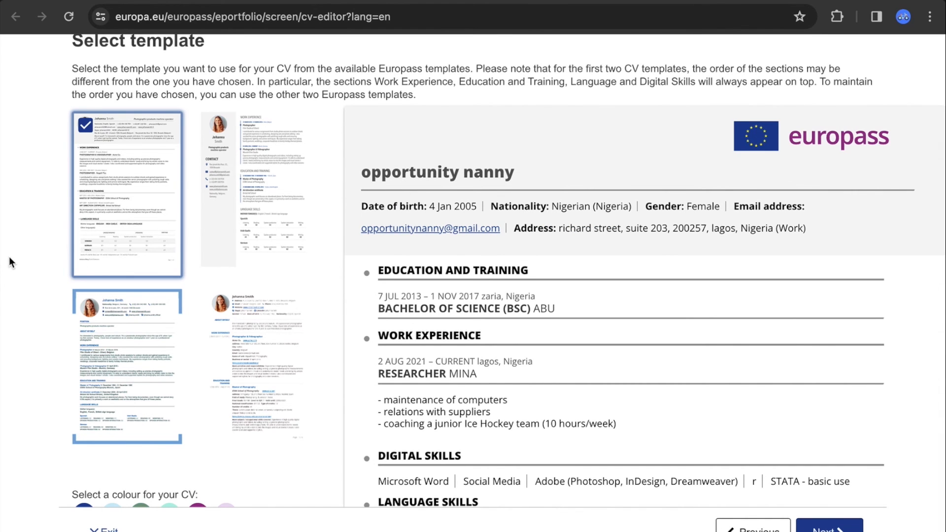
{"action": "scroll", "coordinate": [9, 261], "scroll_direction": "down", "scroll_amount": 5}
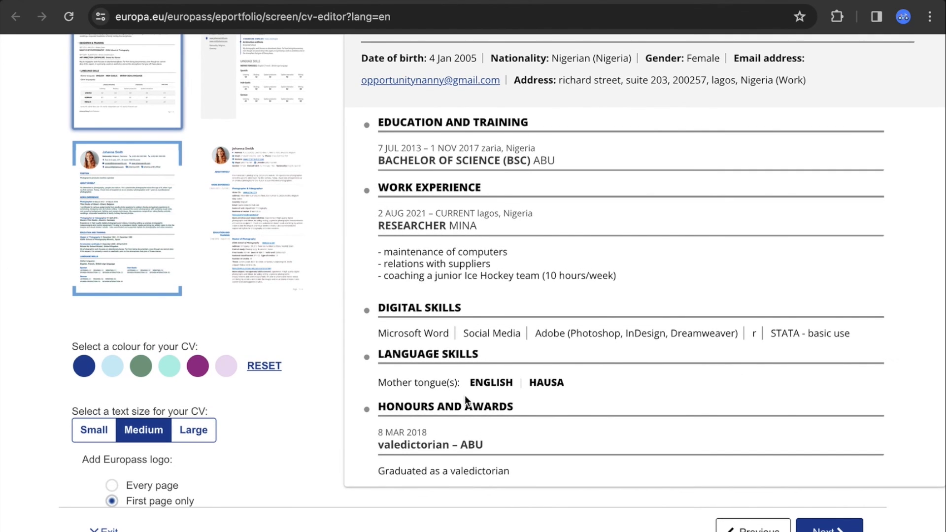
{"action": "left_click", "coordinate": [93, 431]}
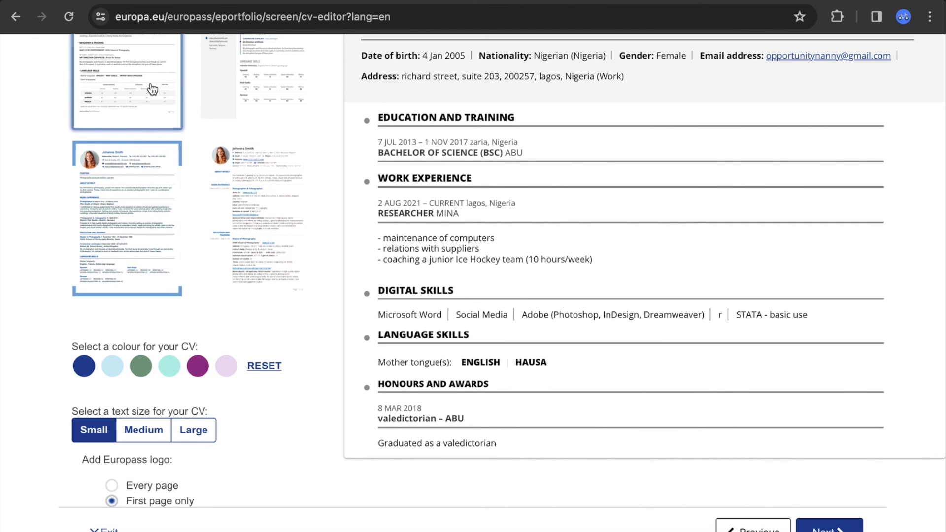
Try the fourth and second templates, then settle on the bordered third template
{"action": "left_click", "coordinate": [158, 243]}
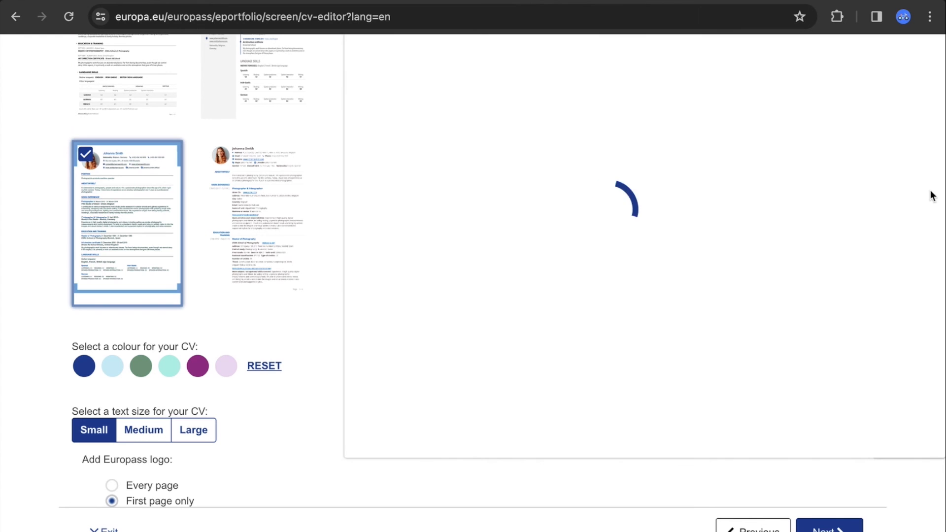
{"action": "scroll", "coordinate": [645, 271], "scroll_direction": "up", "scroll_amount": 1}
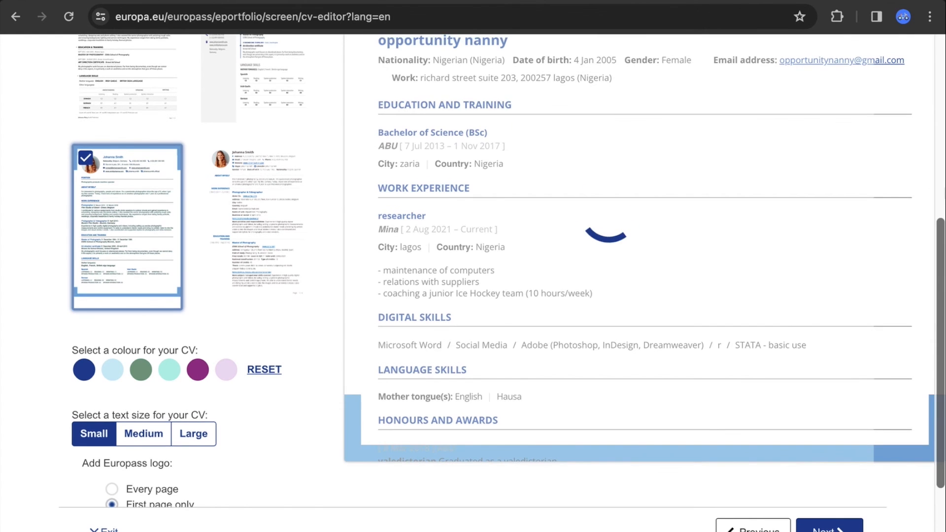
{"action": "scroll", "coordinate": [938, 216], "scroll_direction": "up", "scroll_amount": 5}
{"action": "scroll", "coordinate": [937, 215], "scroll_direction": "down", "scroll_amount": 3}
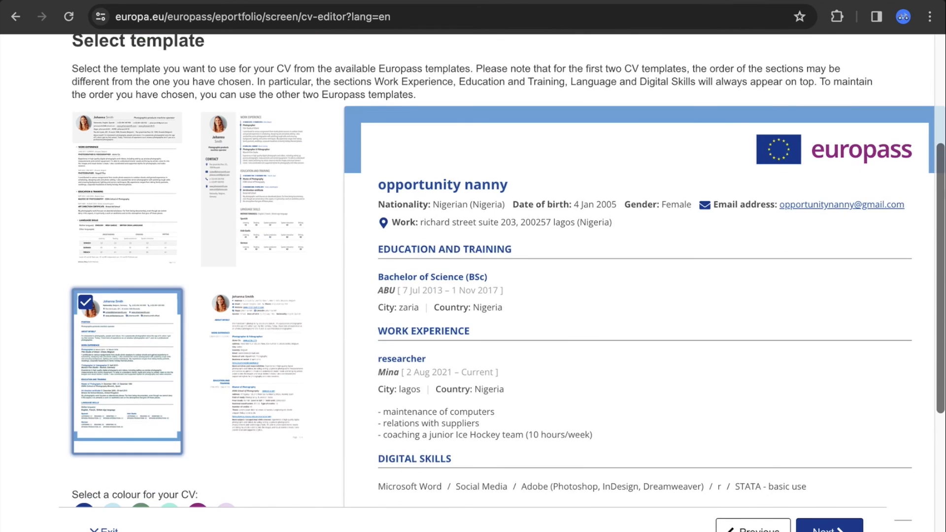
{"action": "left_click", "coordinate": [259, 315]}
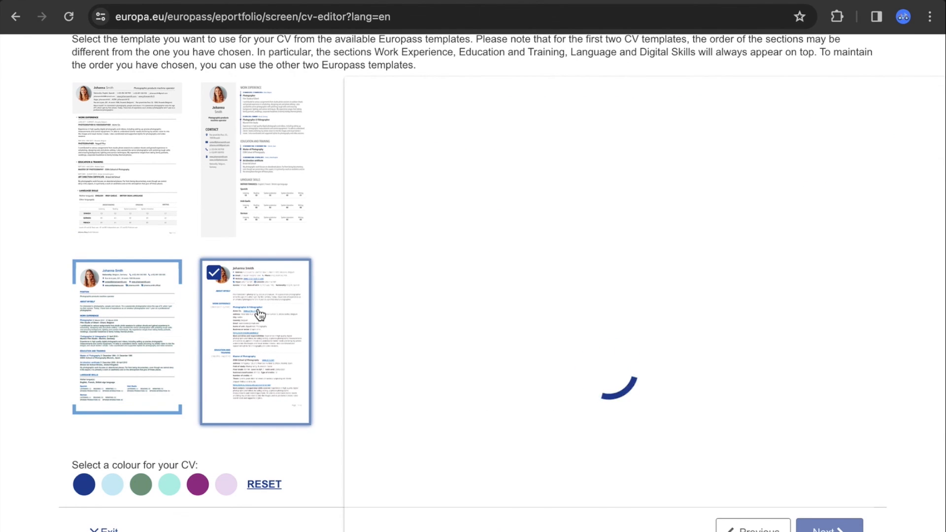
{"action": "left_click", "coordinate": [254, 164]}
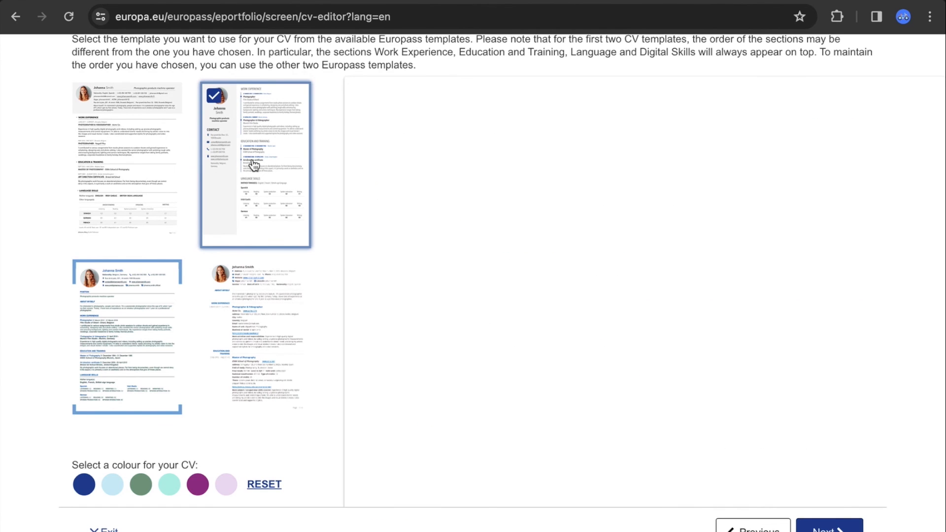
{"action": "left_click", "coordinate": [122, 311]}
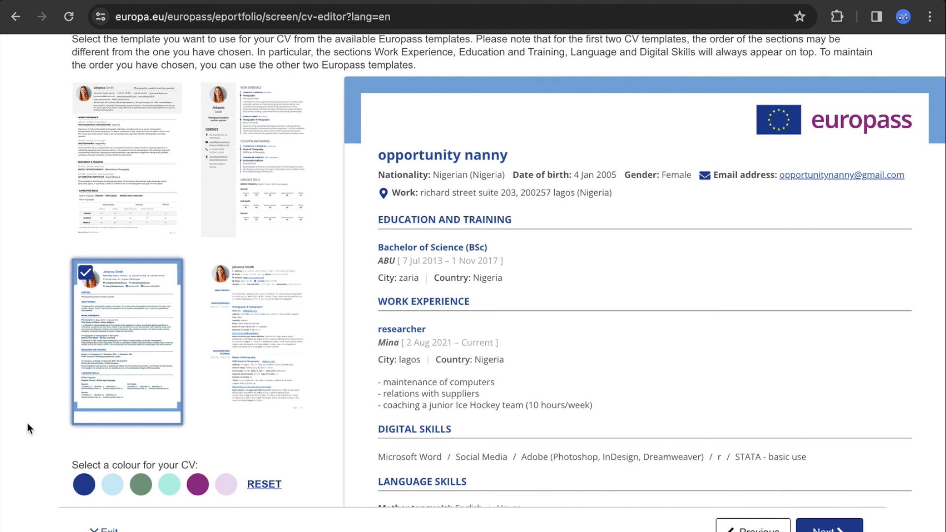
Try dark blue and purple, choose green for the CV, then continue to Save and share
{"action": "left_click", "coordinate": [85, 486]}
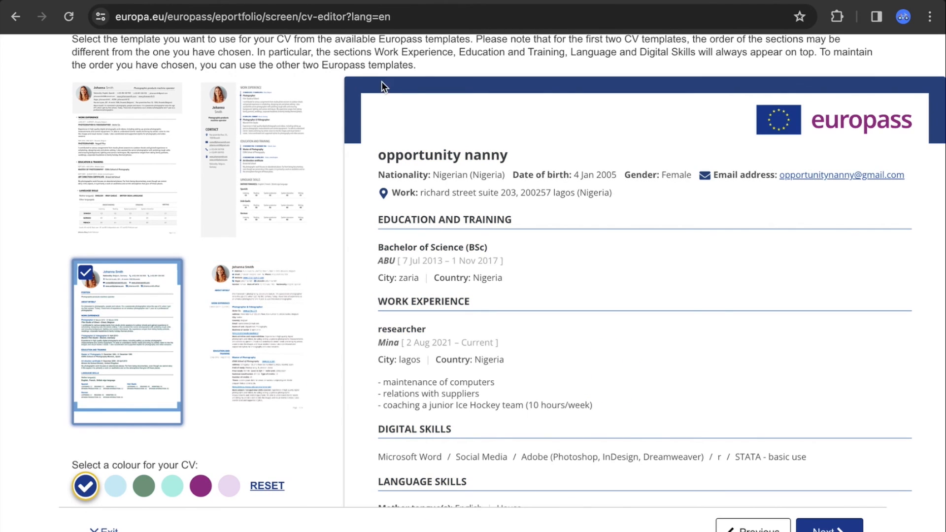
{"action": "left_click", "coordinate": [201, 486]}
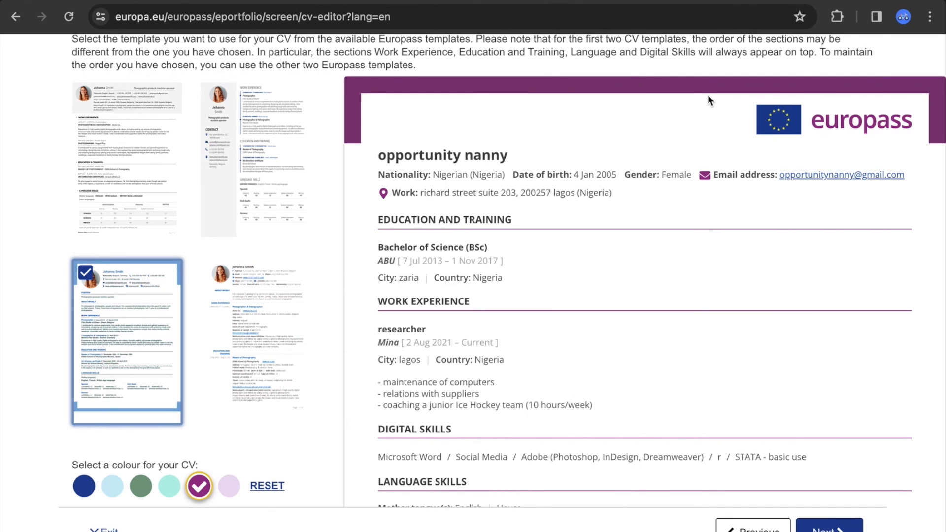
{"action": "left_click", "coordinate": [137, 490]}
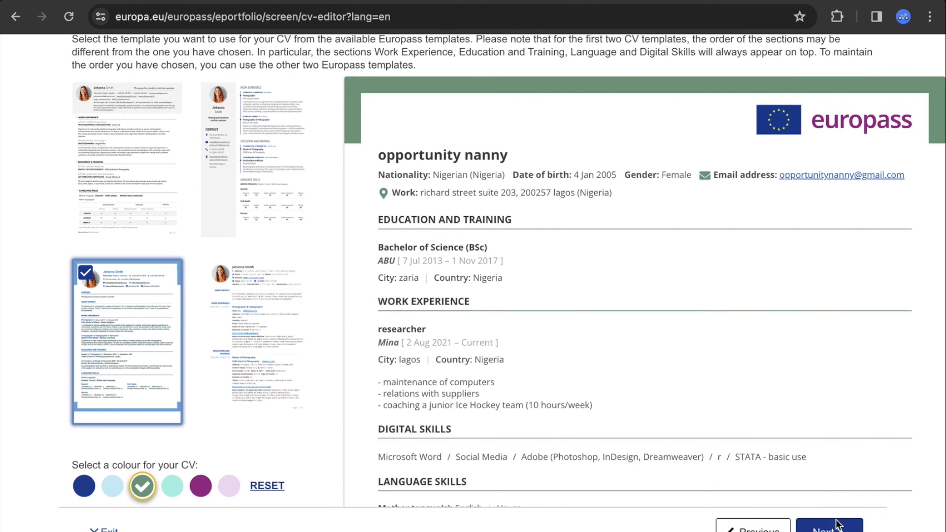
{"action": "left_click", "coordinate": [830, 528]}
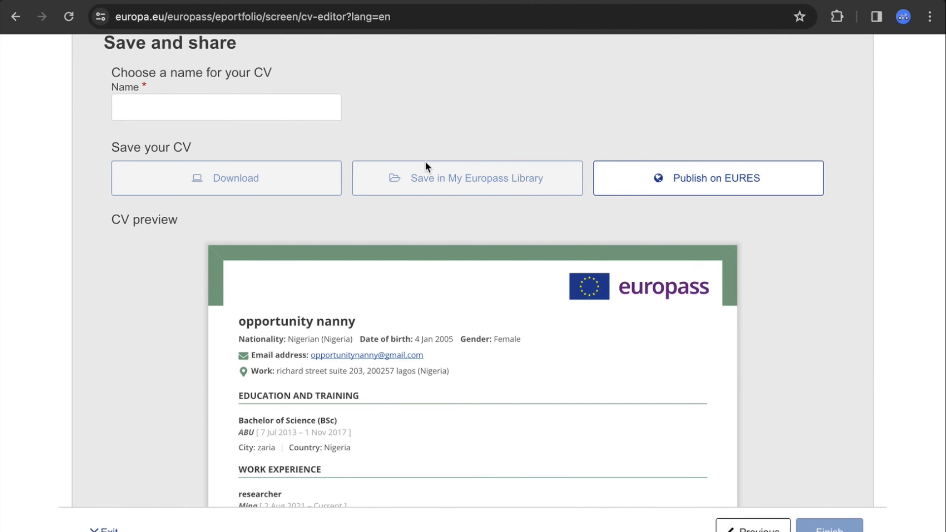
Name the CV 'oppoprtunity nanny cv', download it as a PDF and check the file
{"action": "left_click", "coordinate": [240, 109]}
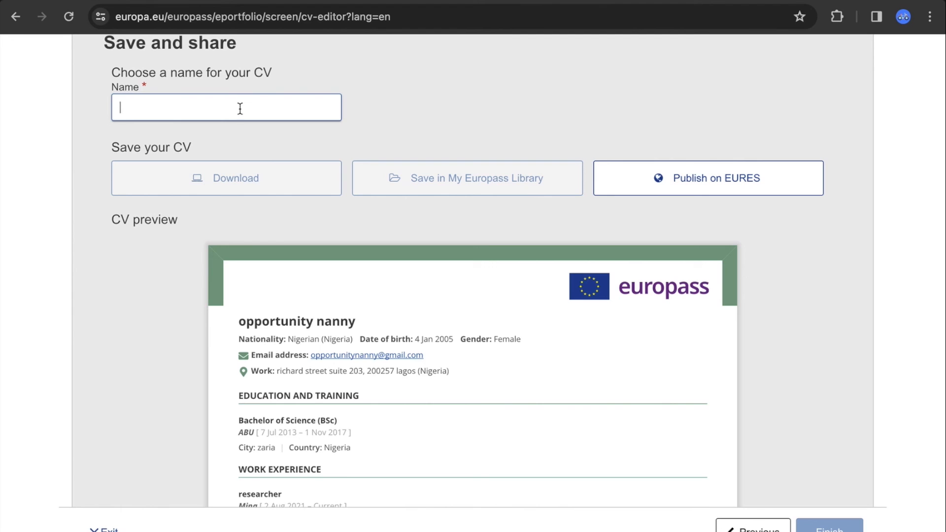
{"action": "type", "text": "opp"}
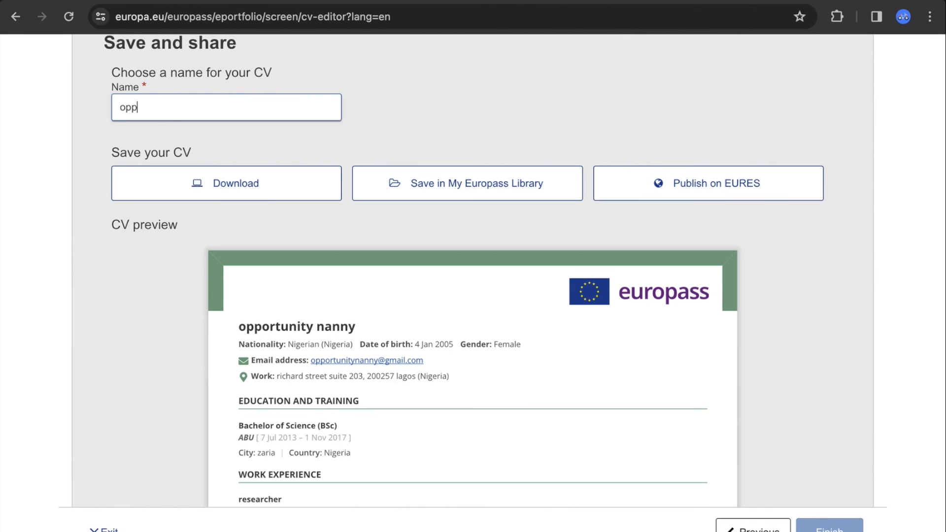
{"action": "type", "text": "oprtunity nanny cv"}
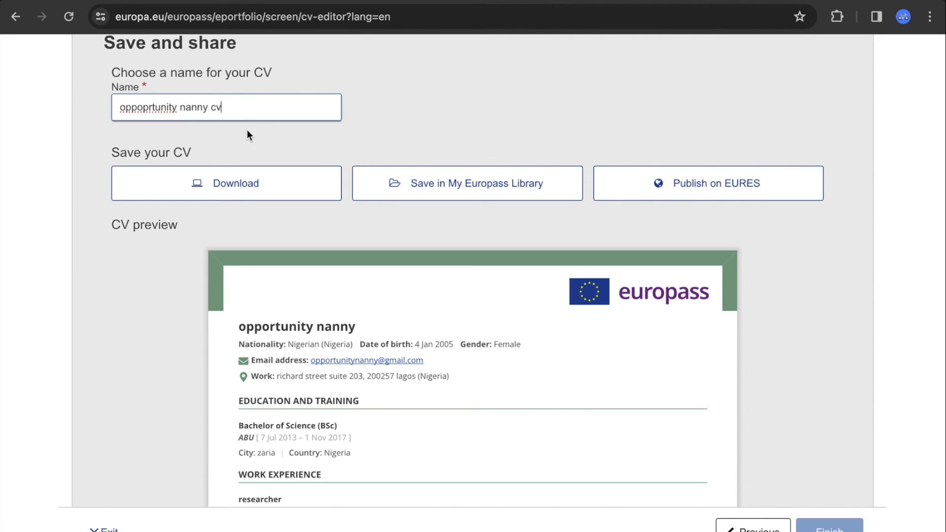
{"action": "left_click", "coordinate": [239, 181]}
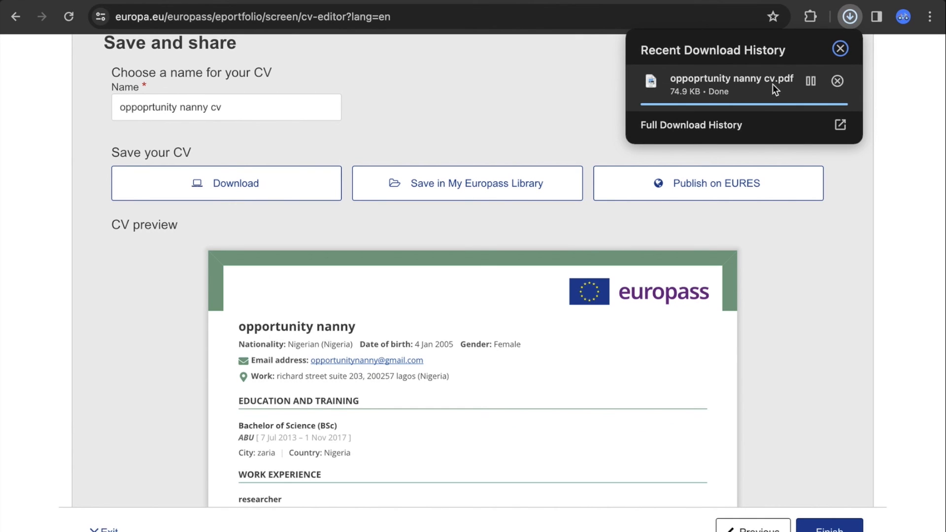
{"action": "left_click", "coordinate": [721, 86]}
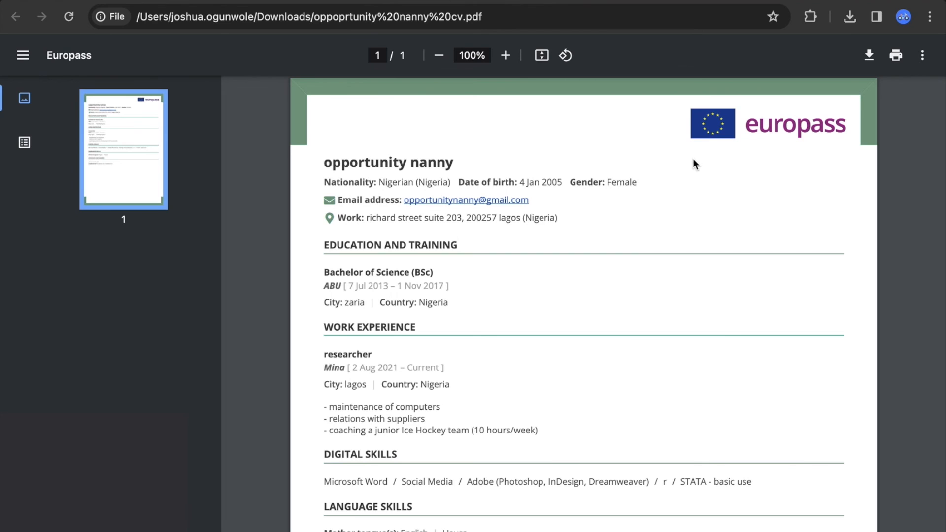
{"action": "left_click", "coordinate": [506, 0]}
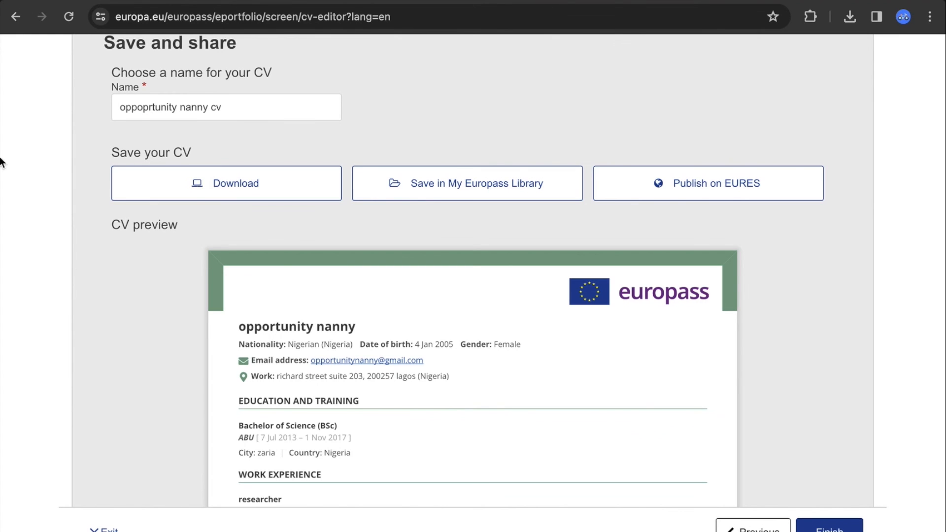
Go back from Save and share to the Select template step
{"action": "left_click", "coordinate": [753, 527]}
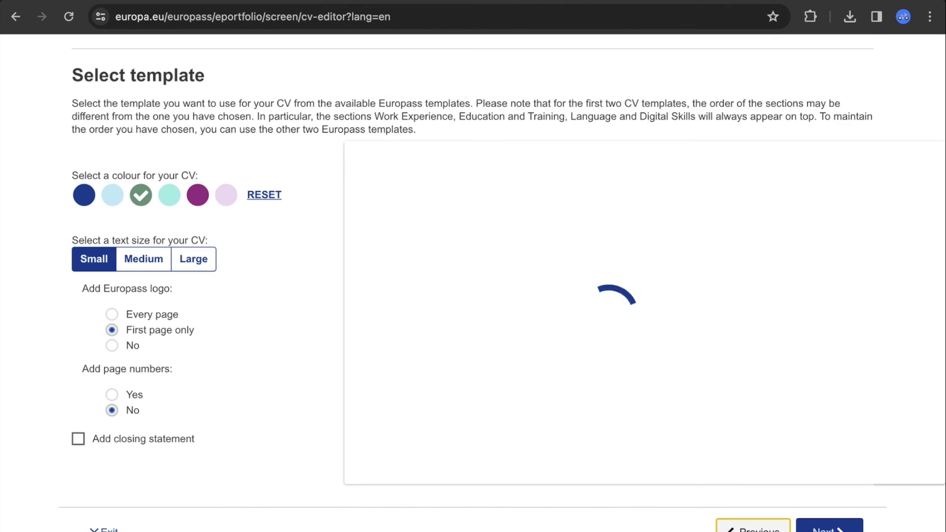